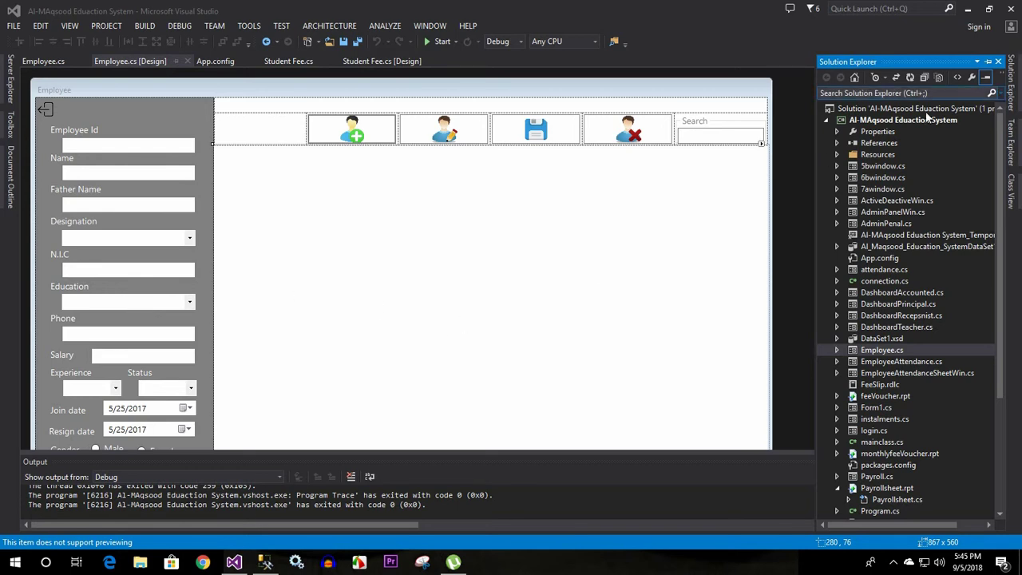
Add a new Crystal Reports item to the project, named EmployeesSheet
{"action": "right_click", "coordinate": [886, 121]}
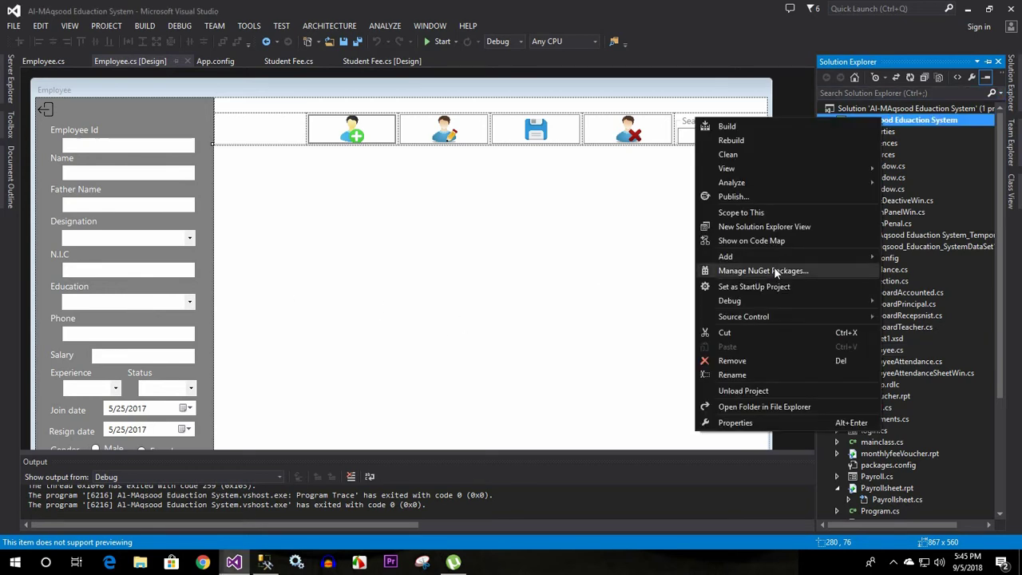
{"action": "mouse_move", "coordinate": [765, 256]}
{"action": "left_click", "coordinate": [603, 258]}
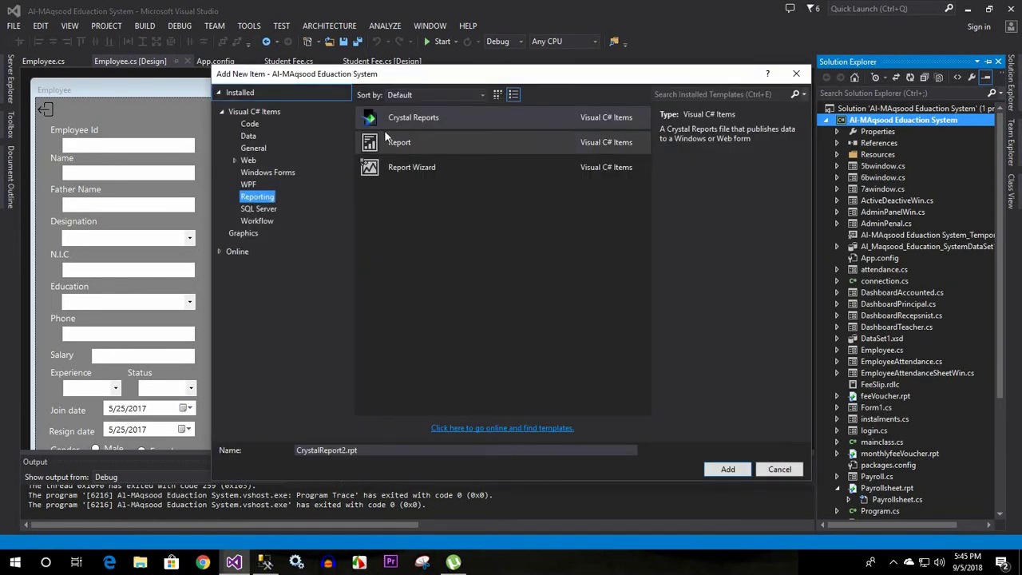
{"action": "left_click", "coordinate": [404, 119]}
{"action": "left_click_drag", "start_coordinate": [358, 450], "coordinate": [278, 442]}
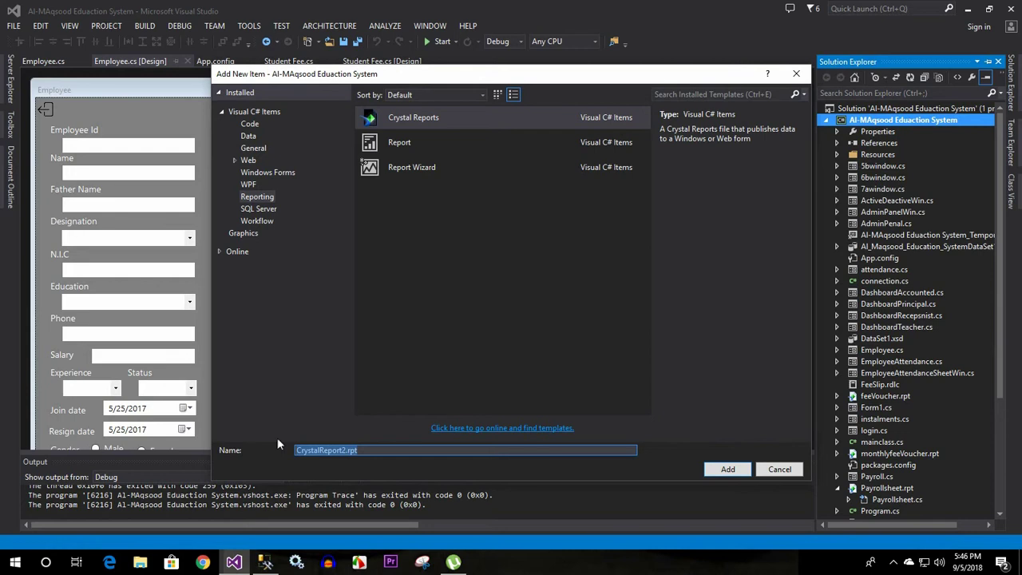
{"action": "type", "text": "EmployeesSheet"}
{"action": "left_click", "coordinate": [725, 469]}
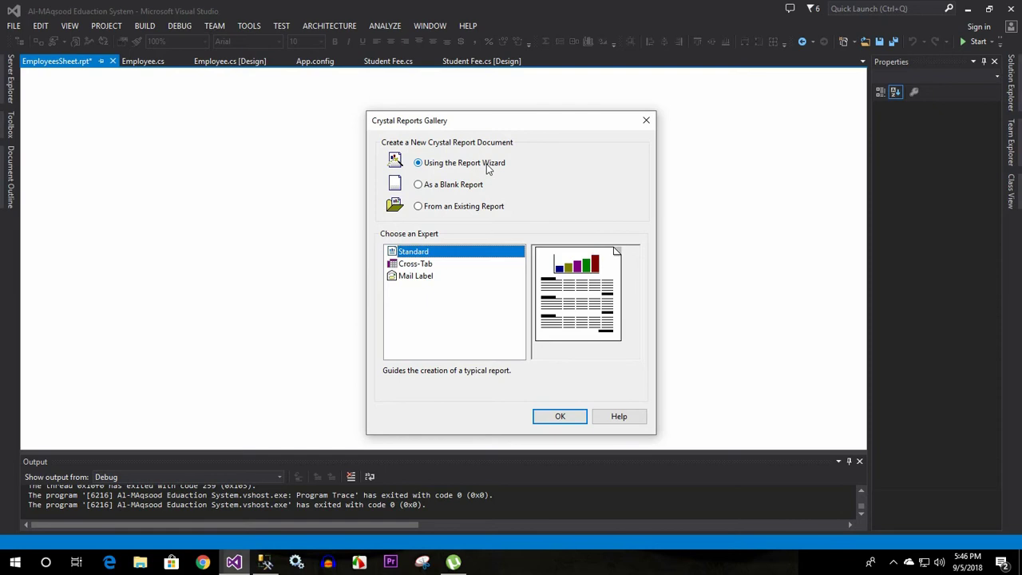
Accept the Crystal Reports Gallery defaults: Report Wizard with the Standard expert
{"action": "left_click", "coordinate": [559, 416]}
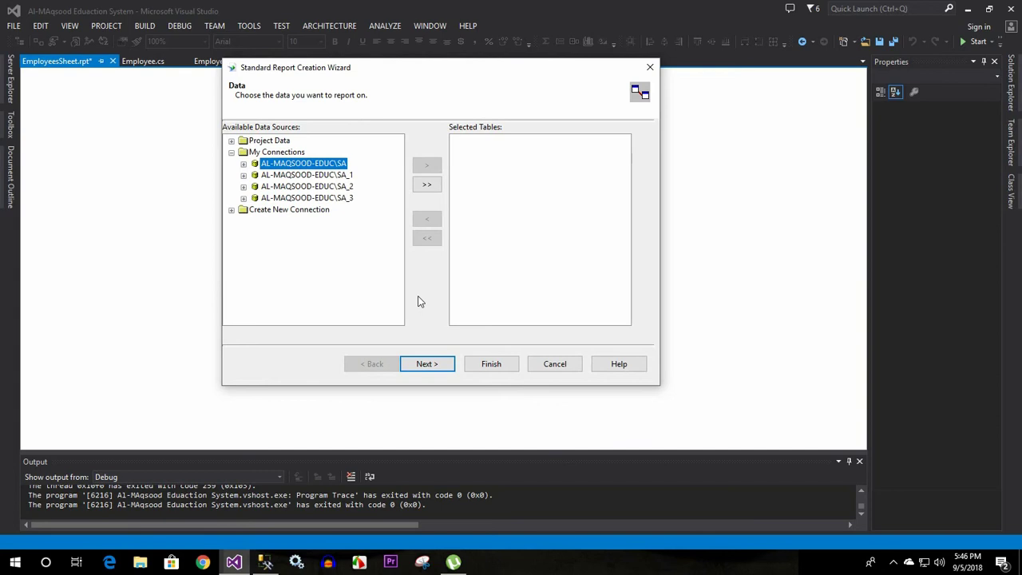
Start a new OLE DB (ADO) connection using the SQL Server Native Client 11.0 provider
{"action": "left_click", "coordinate": [280, 153]}
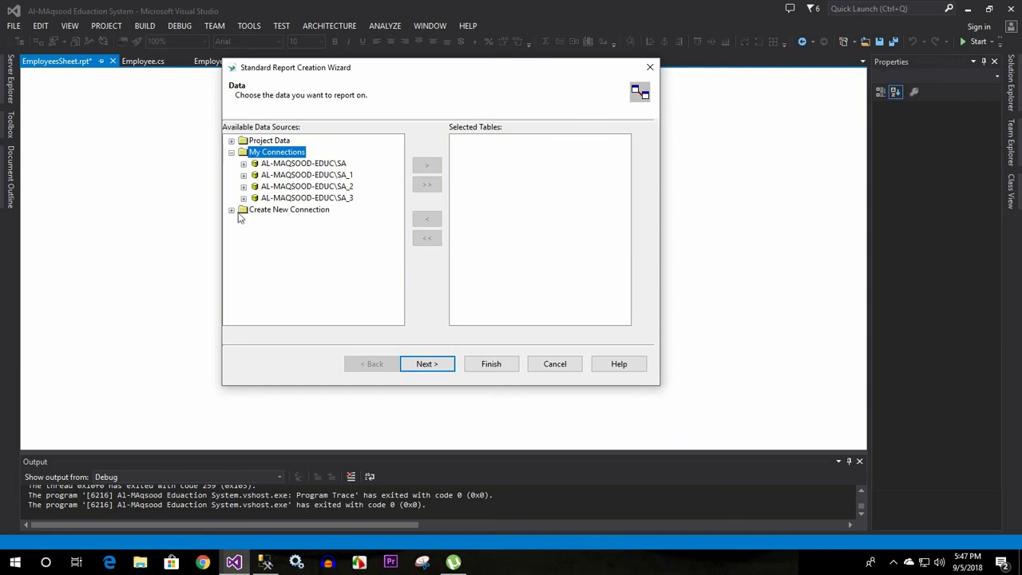
{"action": "double_click", "coordinate": [266, 210]}
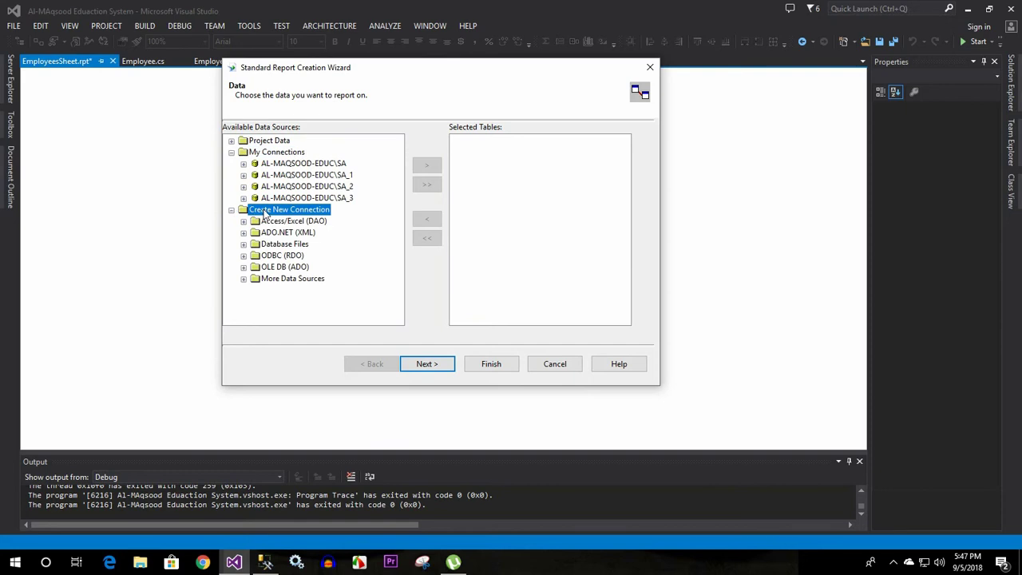
{"action": "double_click", "coordinate": [249, 268]}
{"action": "scroll", "coordinate": [572, 211], "scroll_direction": "down", "scroll_amount": 1}
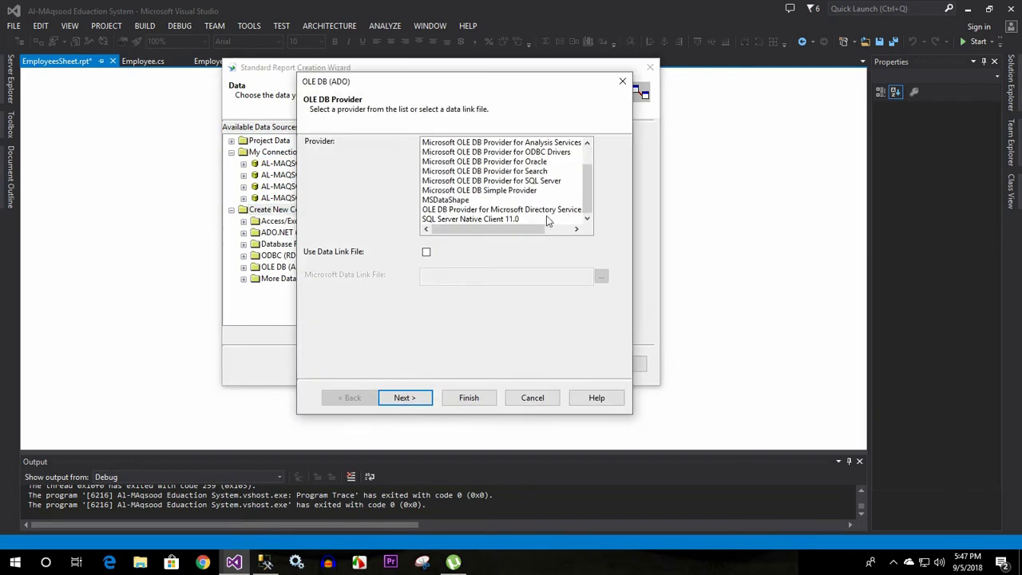
{"action": "left_click", "coordinate": [493, 220]}
{"action": "left_click", "coordinate": [411, 398]}
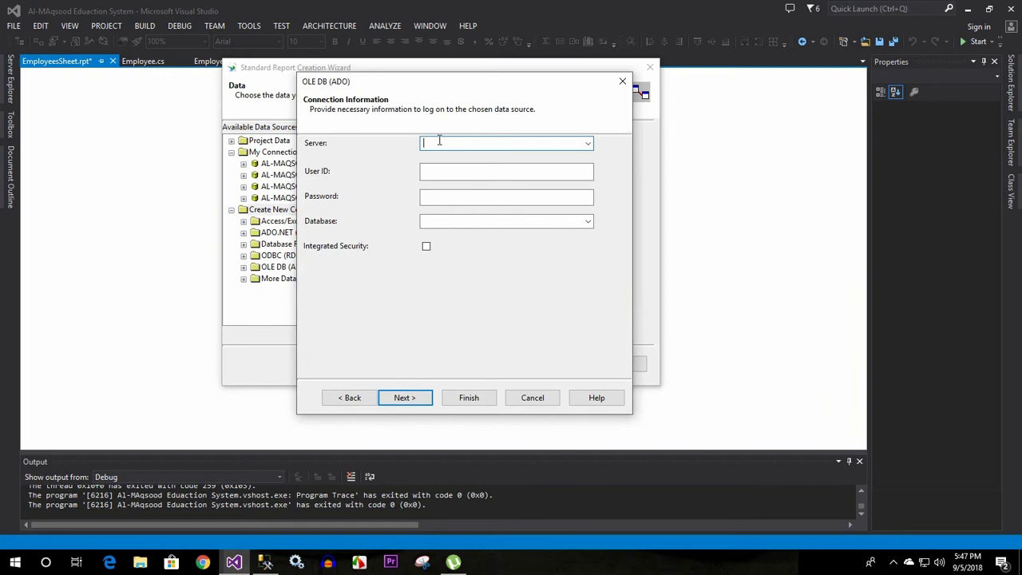
Look up the server name in SSMS's Connect dialog, then return to Visual Studio
{"action": "left_click", "coordinate": [265, 562]}
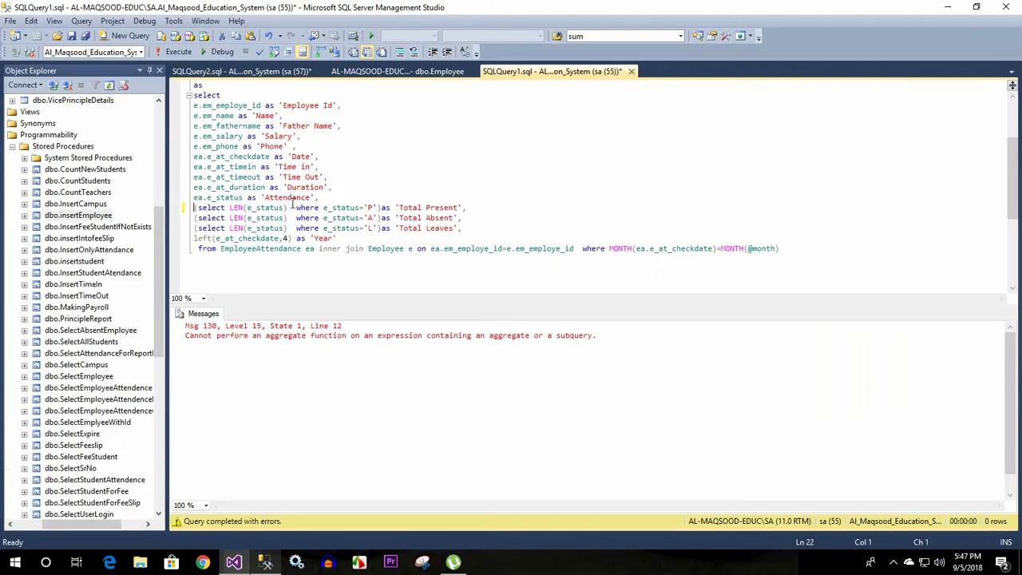
{"action": "left_click", "coordinate": [58, 85]}
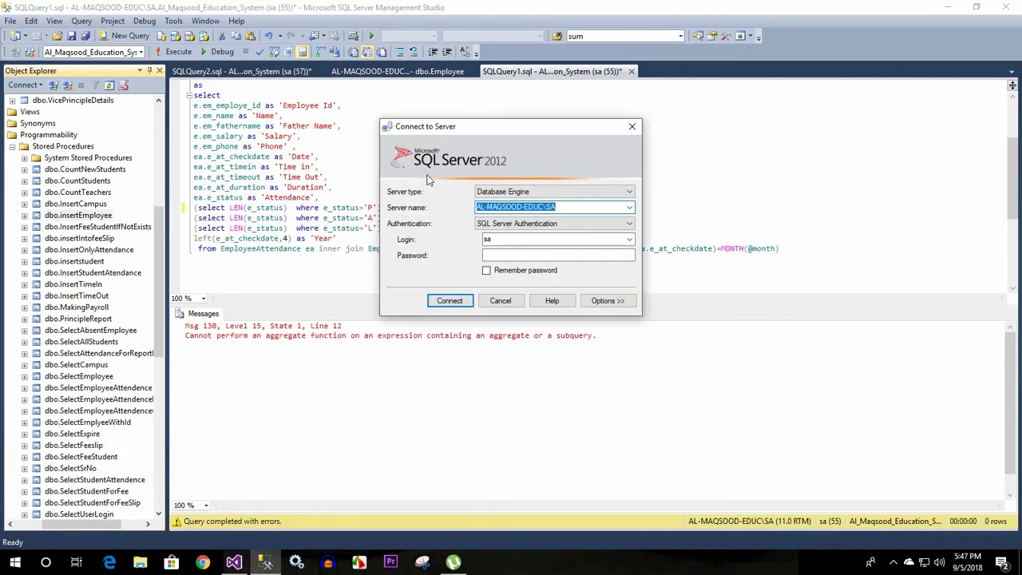
{"action": "left_click", "coordinate": [500, 301]}
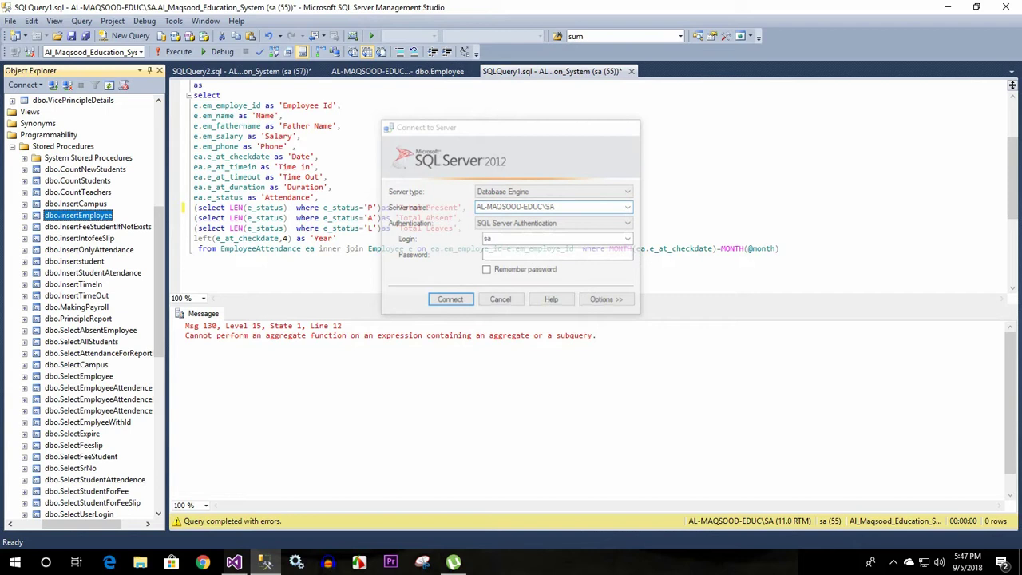
{"action": "left_click", "coordinate": [234, 562]}
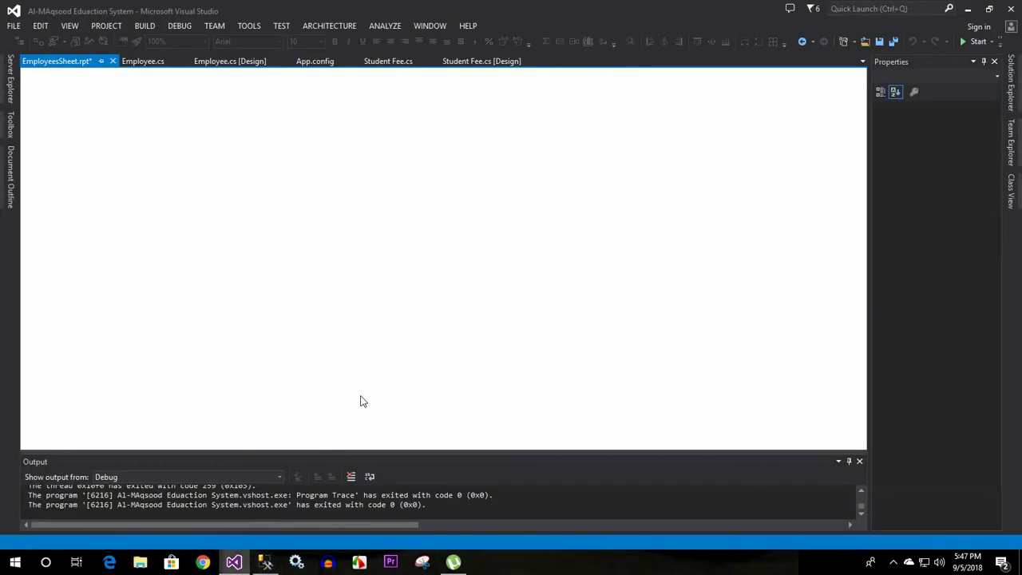
Paste the server name into the OLE DB dialog and enter the SQL user ID and password
{"action": "key", "text": "alt+Tab"}
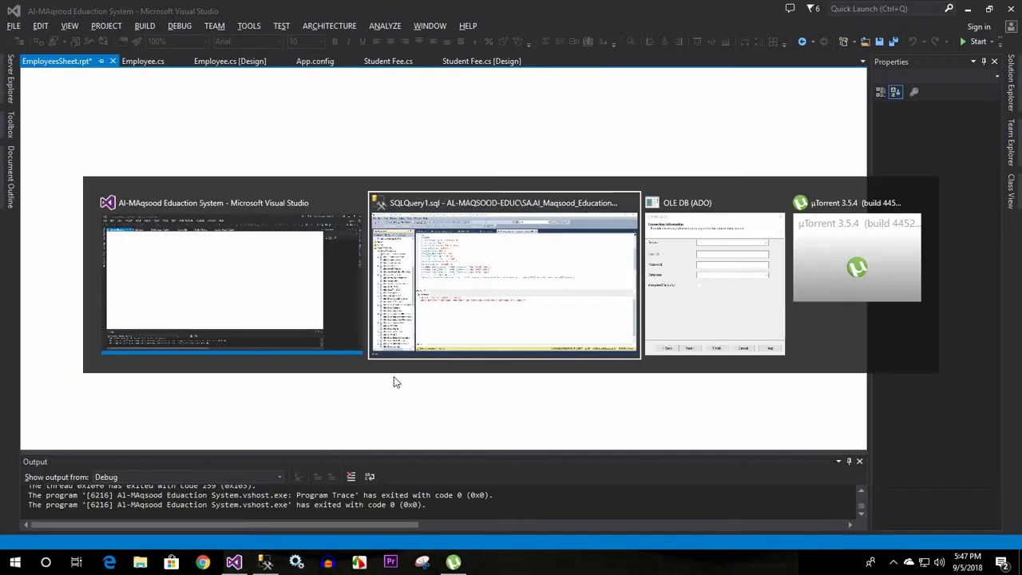
{"action": "key", "text": "alt+Tab"}
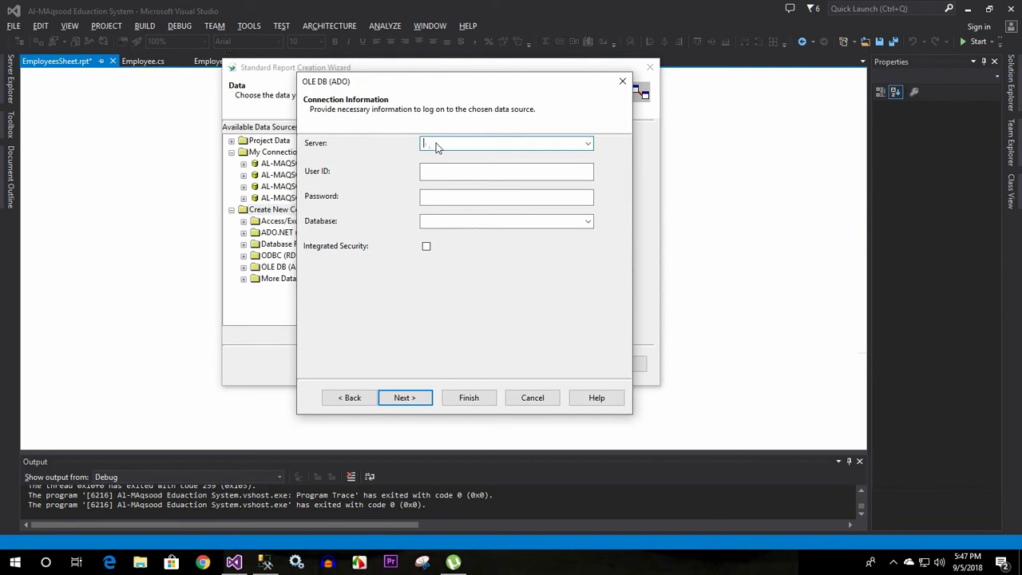
{"action": "left_click", "coordinate": [449, 173]}
{"action": "type", "text": "AL-MAQSOOD-EDUC\\SA"}
{"action": "left_click", "coordinate": [556, 170]}
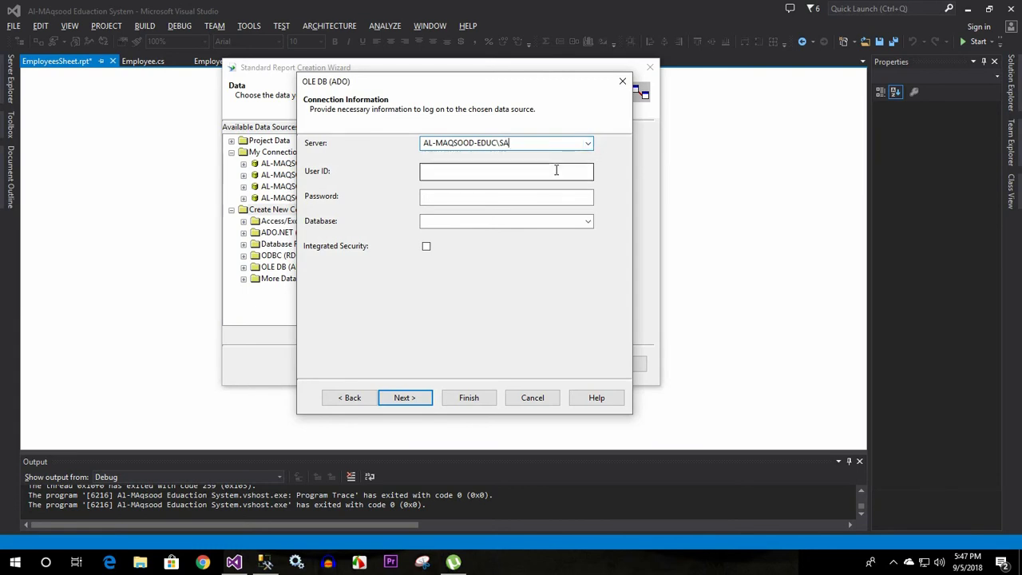
{"action": "left_click", "coordinate": [519, 171]}
{"action": "type", "text": "sa"}
{"action": "left_click", "coordinate": [490, 195]}
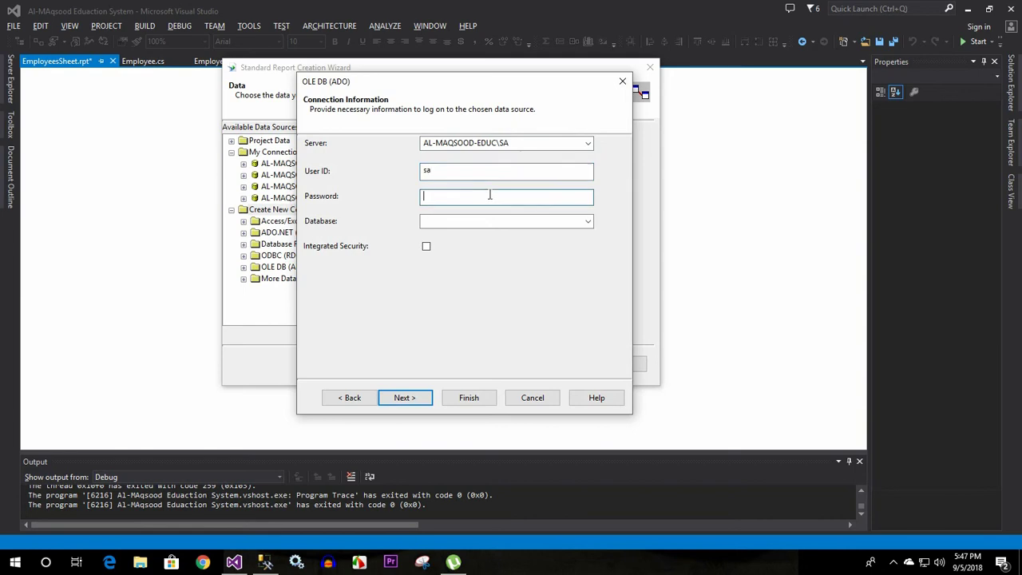
{"action": "type", "text": "123"}
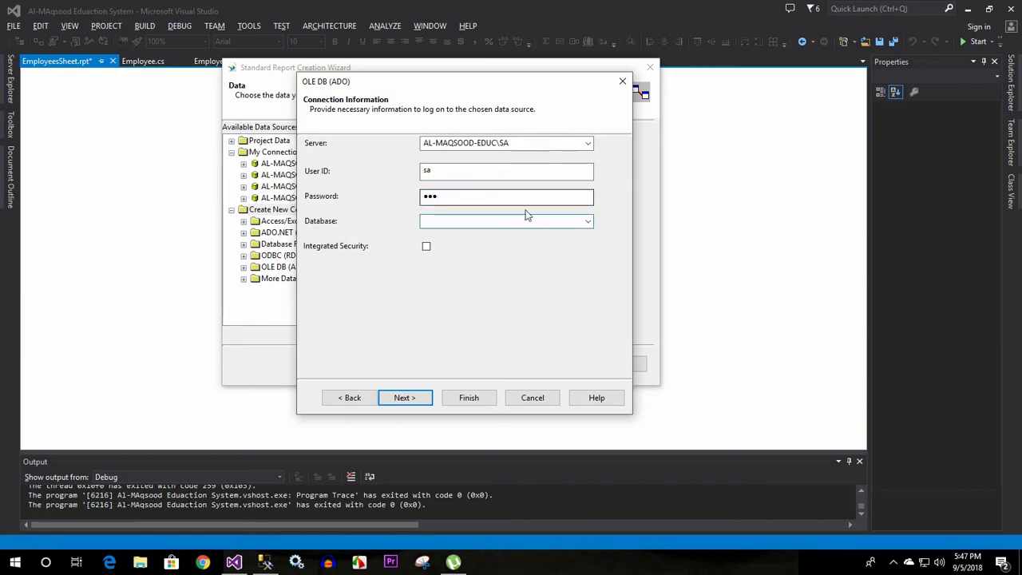
Choose the Al_Maqsood_Education_System database, finish the connection setup, and close the dialog
{"action": "left_click", "coordinate": [587, 222]}
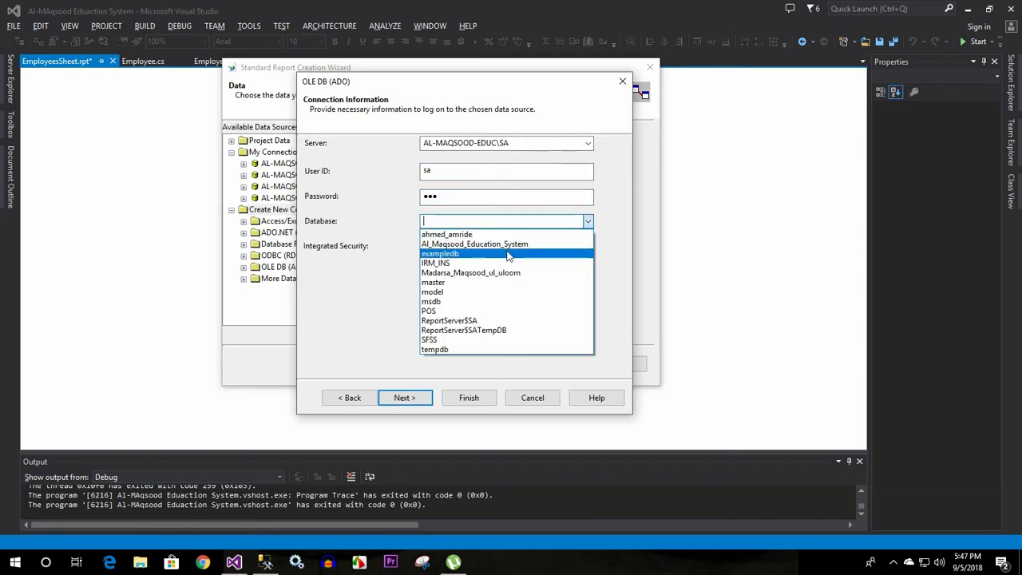
{"action": "left_click", "coordinate": [508, 244]}
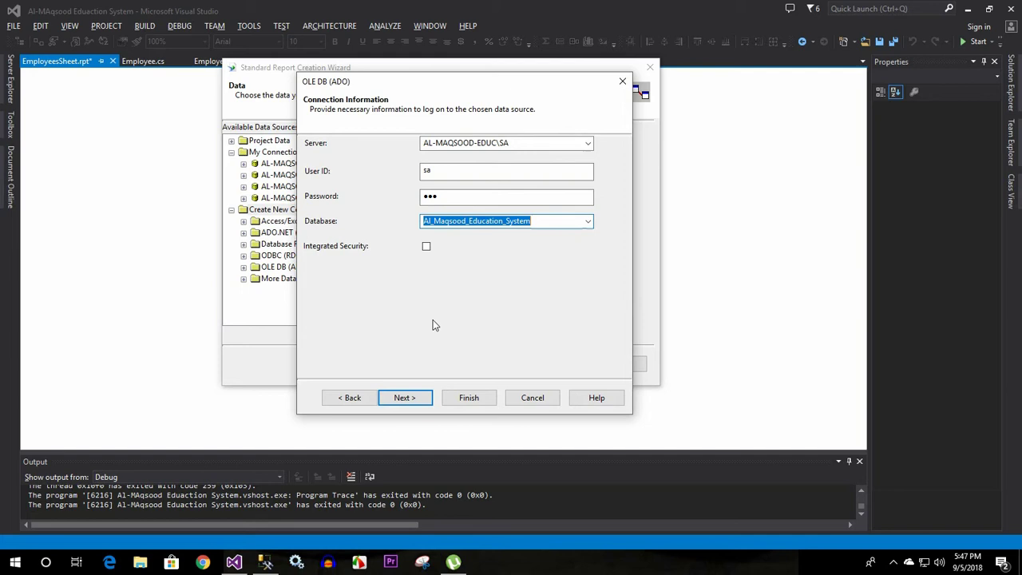
{"action": "left_click", "coordinate": [413, 403]}
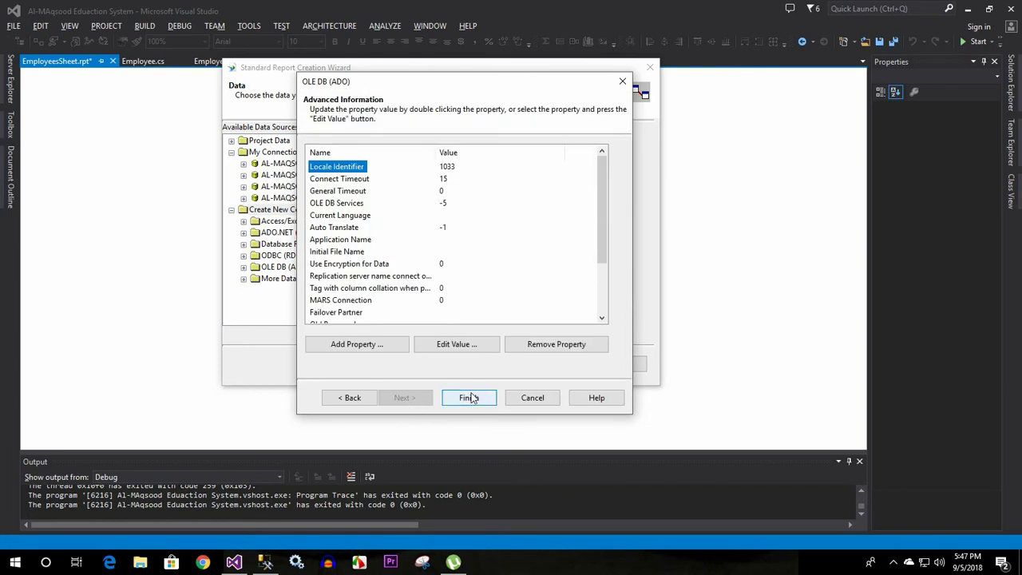
{"action": "left_click", "coordinate": [469, 397]}
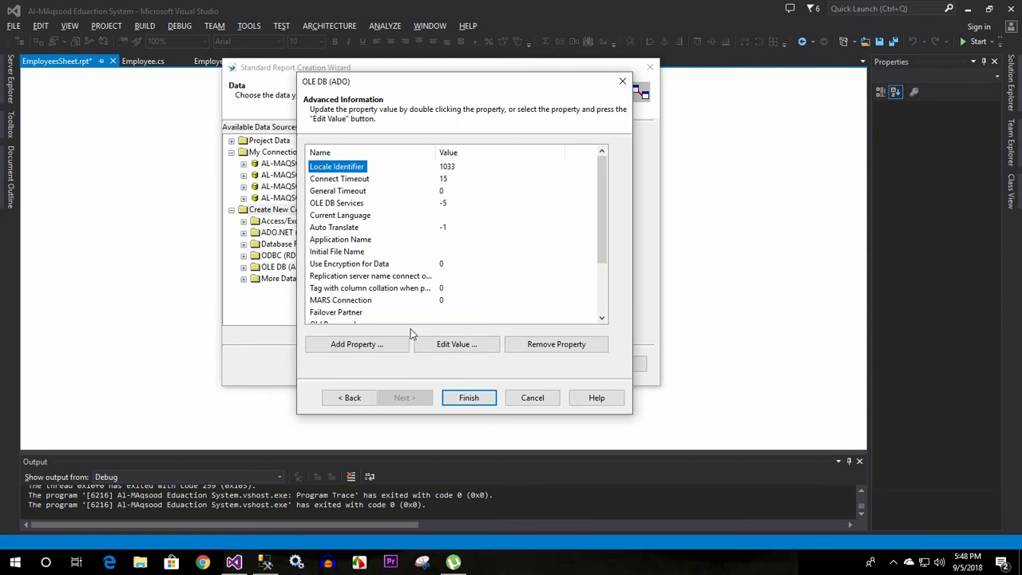
{"action": "left_click", "coordinate": [531, 398]}
{"action": "left_click", "coordinate": [244, 268]}
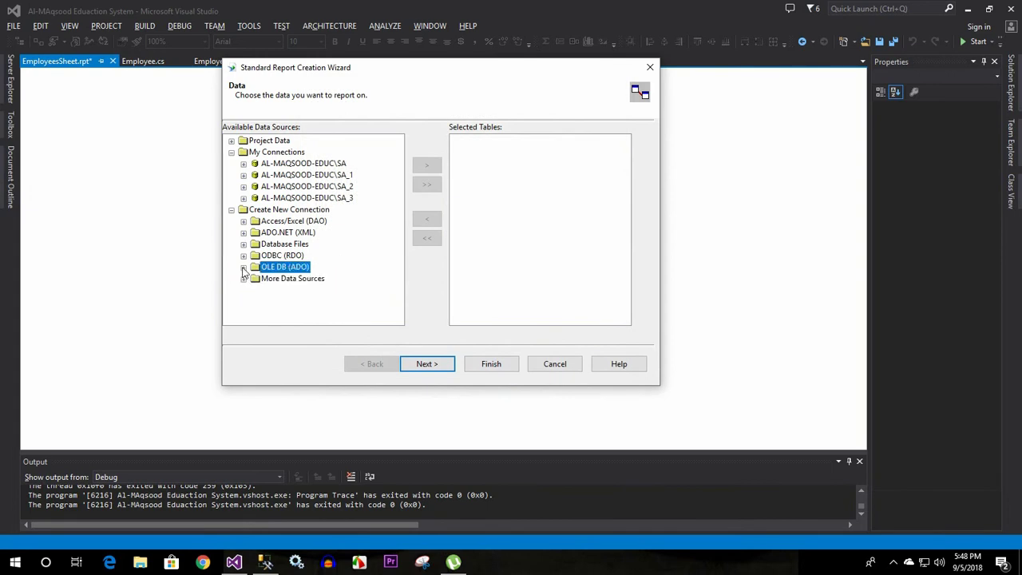
Log in to the AL-MAQSOOD-EDUC\SA_1 connection with its password
{"action": "left_click", "coordinate": [231, 210]}
{"action": "left_click", "coordinate": [284, 176]}
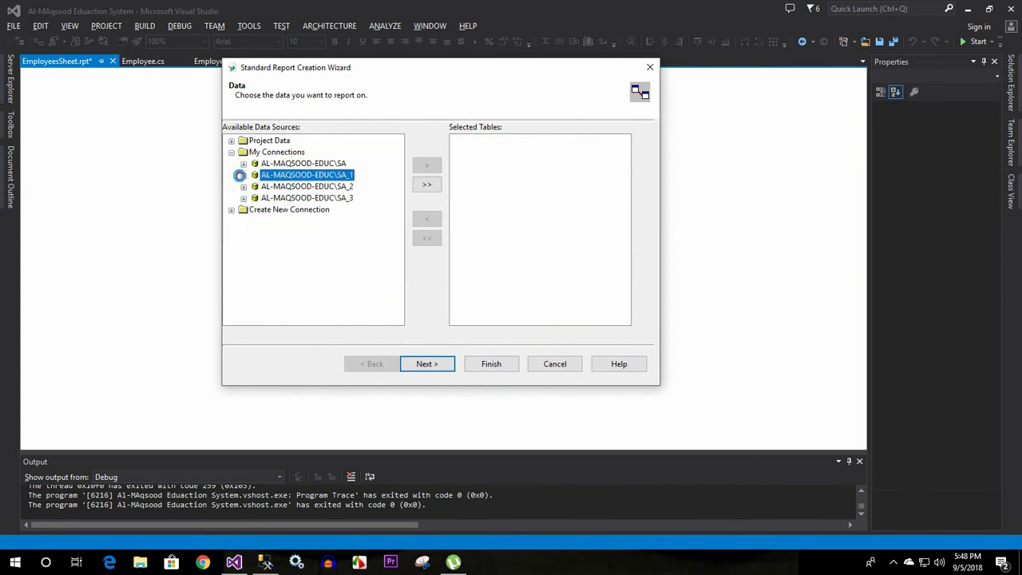
{"action": "left_click", "coordinate": [244, 175]}
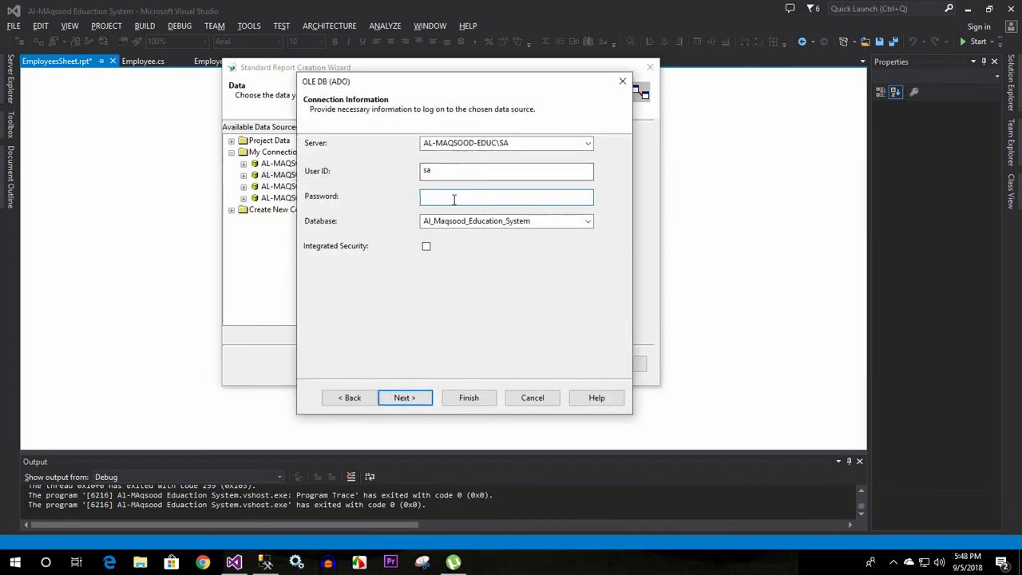
{"action": "type", "text": "123"}
{"action": "left_click", "coordinate": [405, 397]}
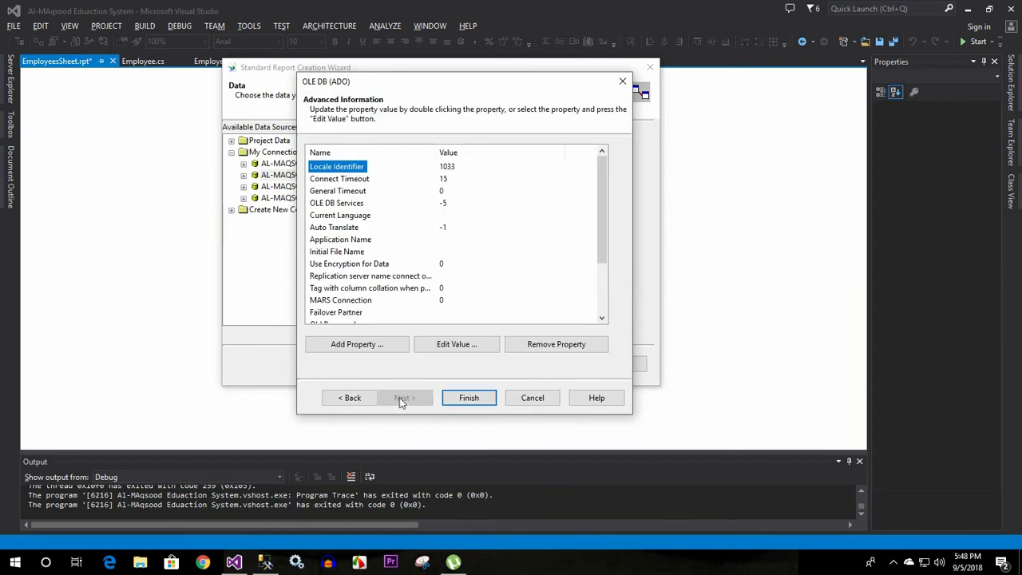
{"action": "left_click", "coordinate": [457, 397]}
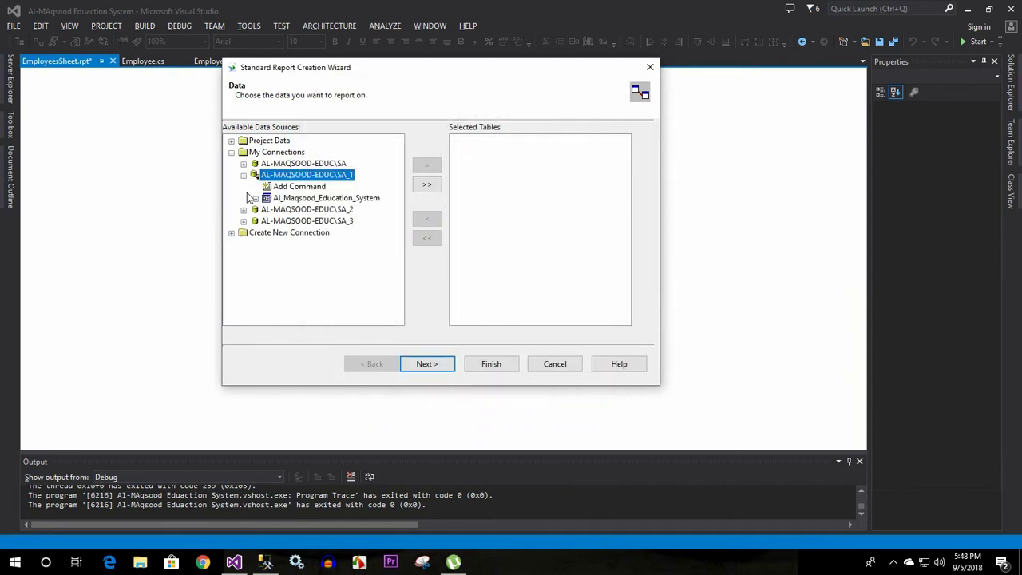
Browse to Al_Maqsood_Education_System > dbo > Tables and add the Employee table to Selected Tables
{"action": "left_click", "coordinate": [270, 198]}
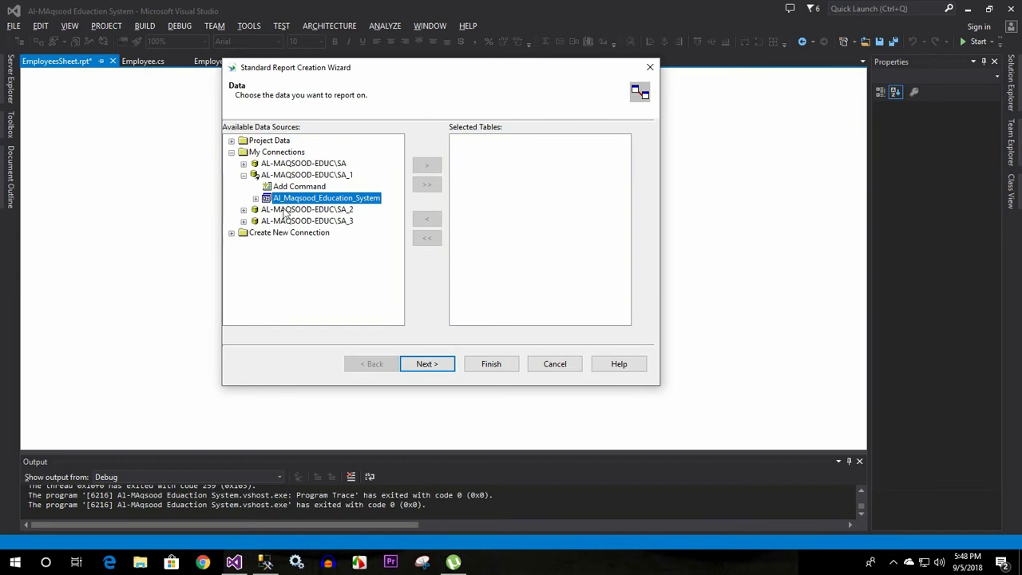
{"action": "left_click", "coordinate": [255, 198]}
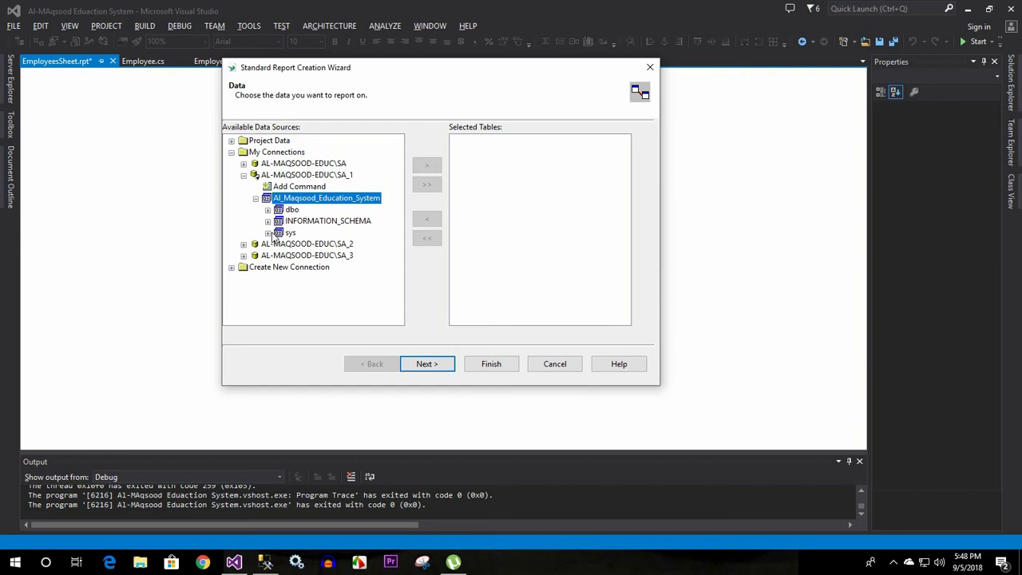
{"action": "left_click", "coordinate": [273, 210]}
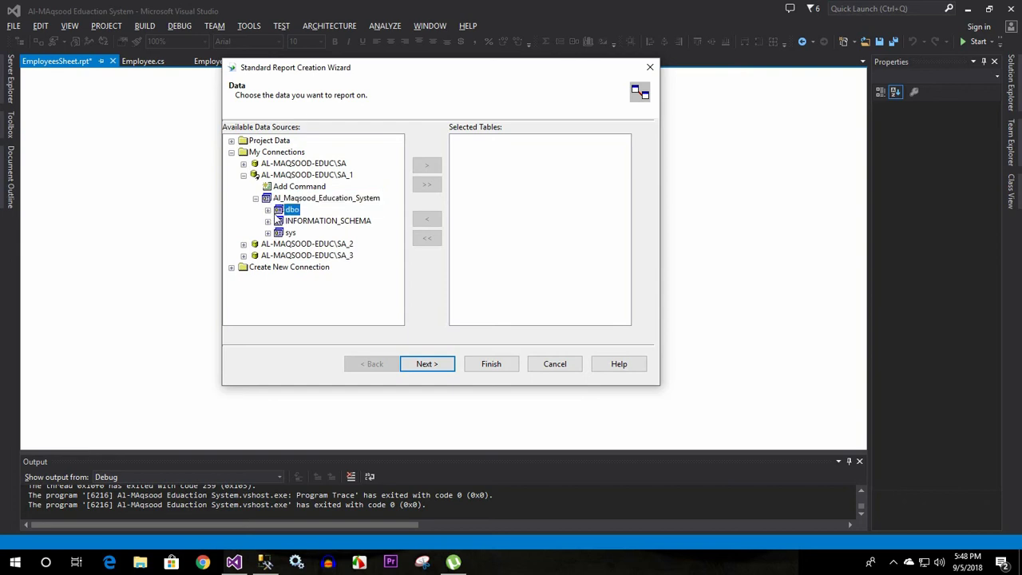
{"action": "left_click", "coordinate": [267, 210]}
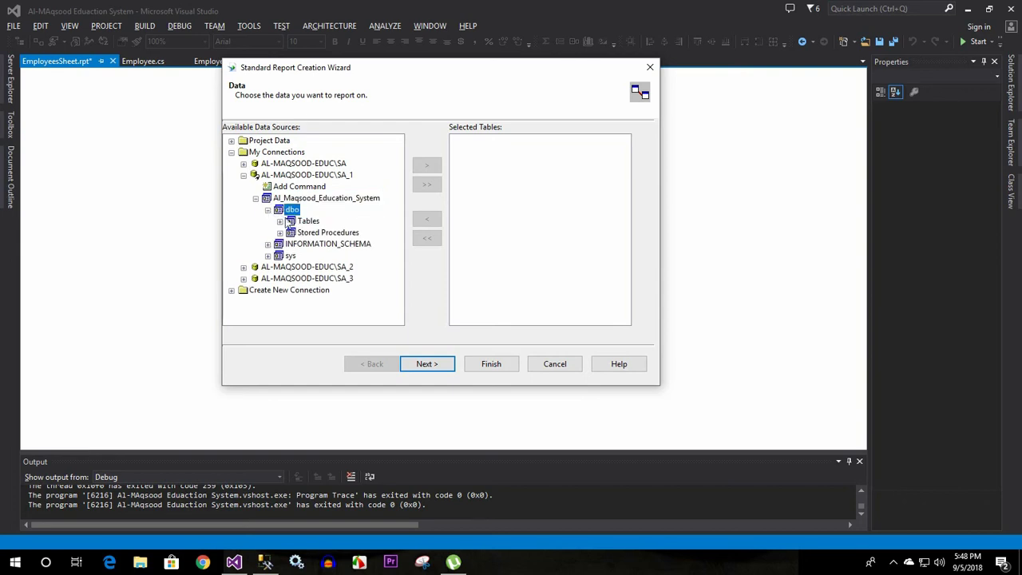
{"action": "left_click", "coordinate": [304, 221]}
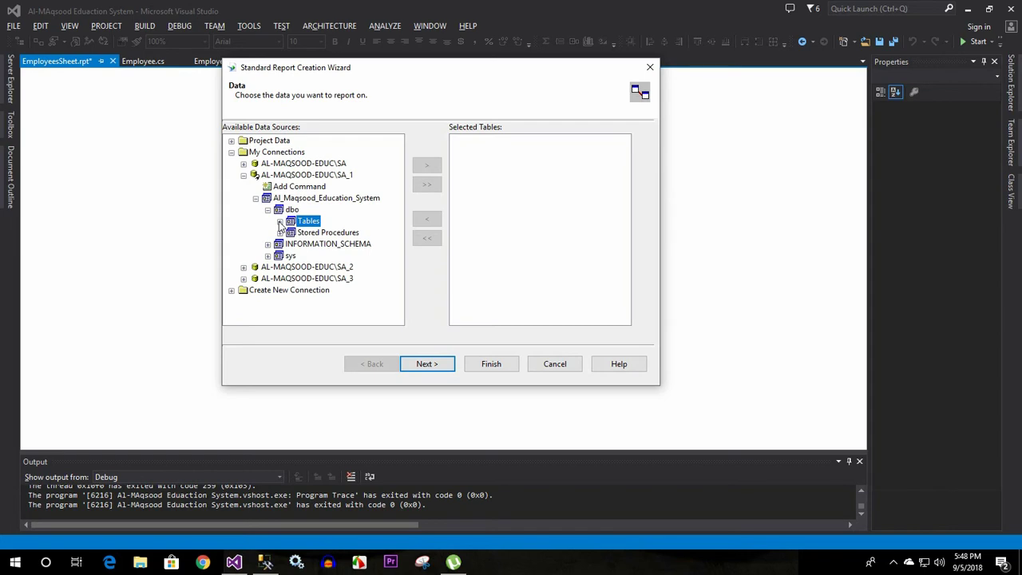
{"action": "left_click", "coordinate": [279, 221]}
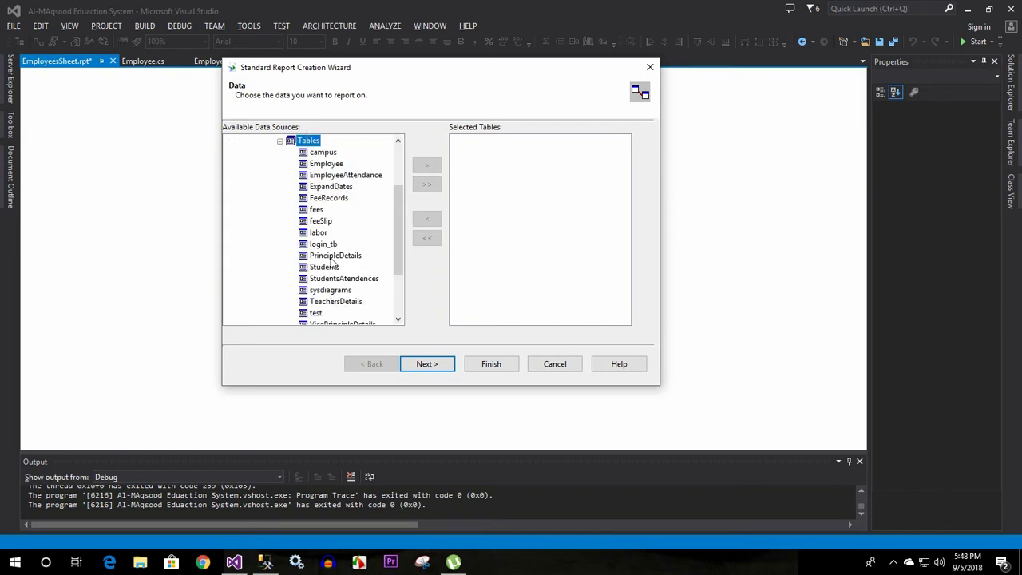
{"action": "left_click", "coordinate": [325, 164]}
{"action": "scroll", "coordinate": [370, 266], "scroll_direction": "up", "scroll_amount": 1}
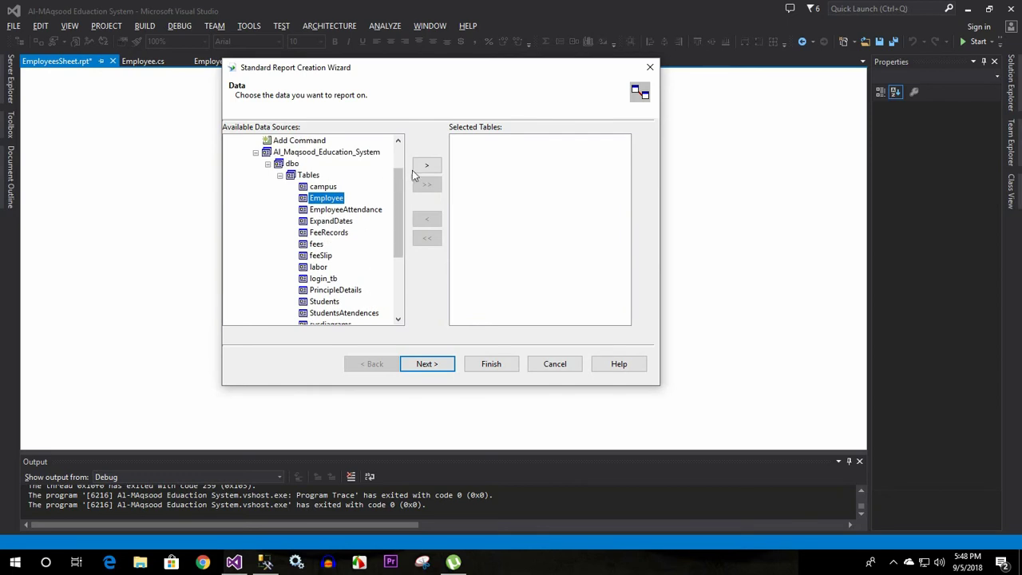
{"action": "left_click", "coordinate": [427, 171]}
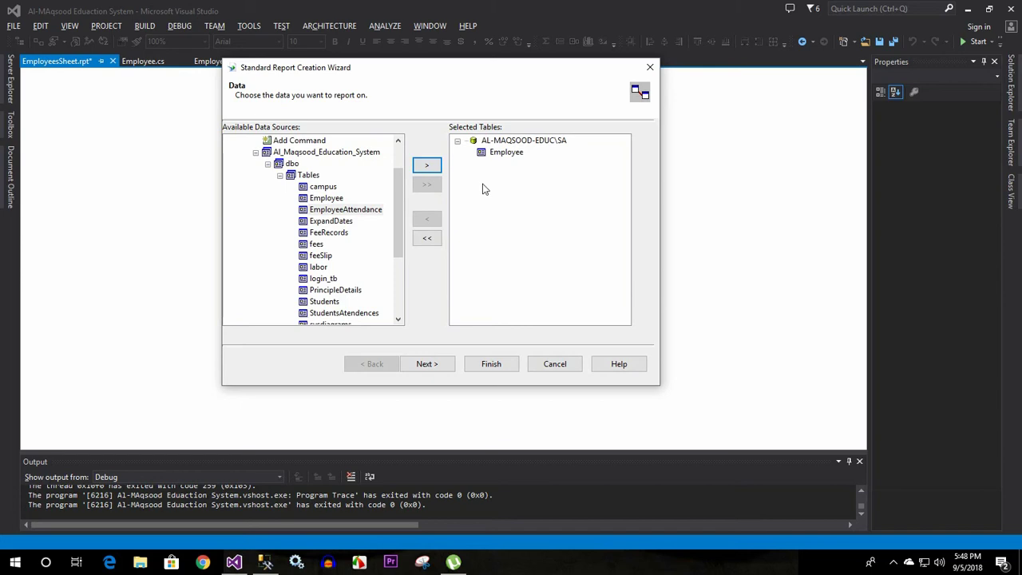
{"action": "left_click", "coordinate": [428, 364]}
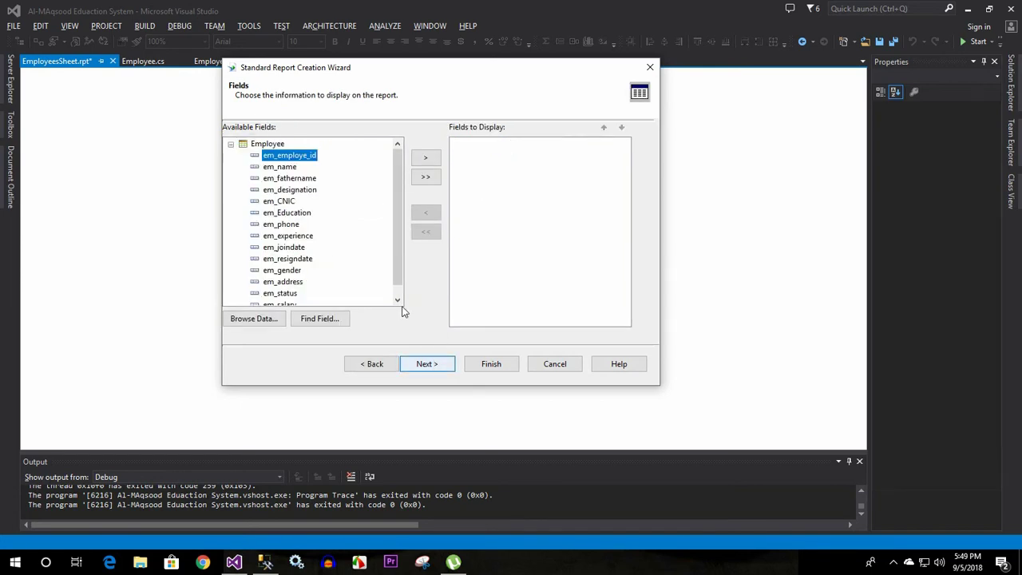
Try adding all Employee fields to the report, then remove them all again
{"action": "scroll", "coordinate": [402, 239], "scroll_direction": "down", "scroll_amount": 1}
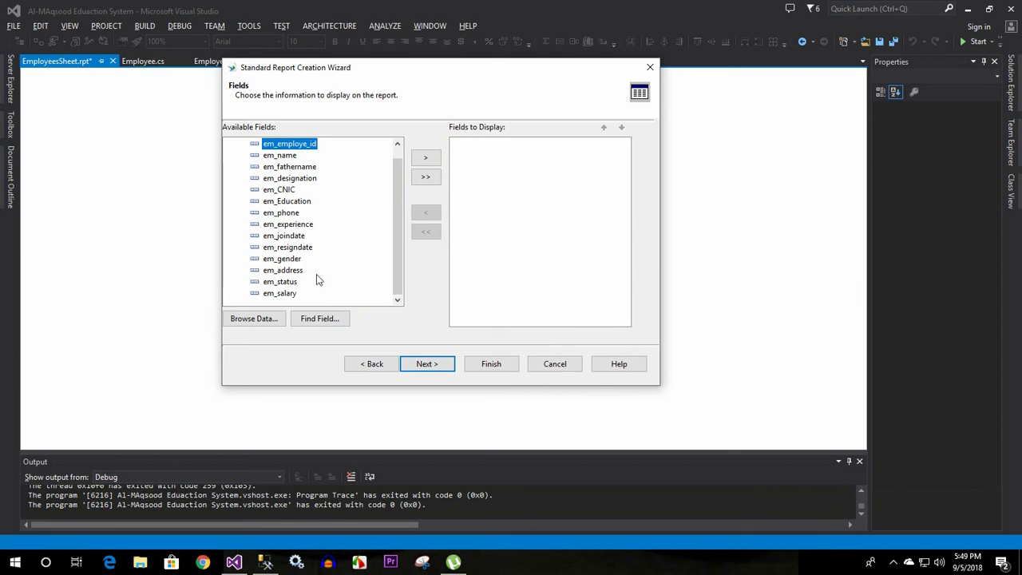
{"action": "scroll", "coordinate": [317, 266], "scroll_direction": "up", "scroll_amount": 1}
{"action": "scroll", "coordinate": [317, 266], "scroll_direction": "down", "scroll_amount": 1}
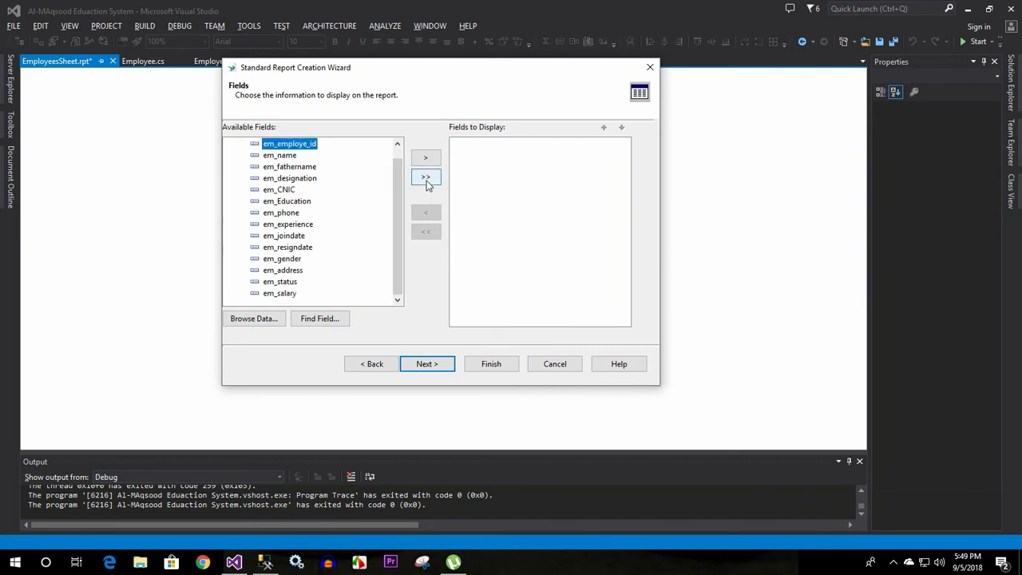
{"action": "left_click", "coordinate": [427, 179]}
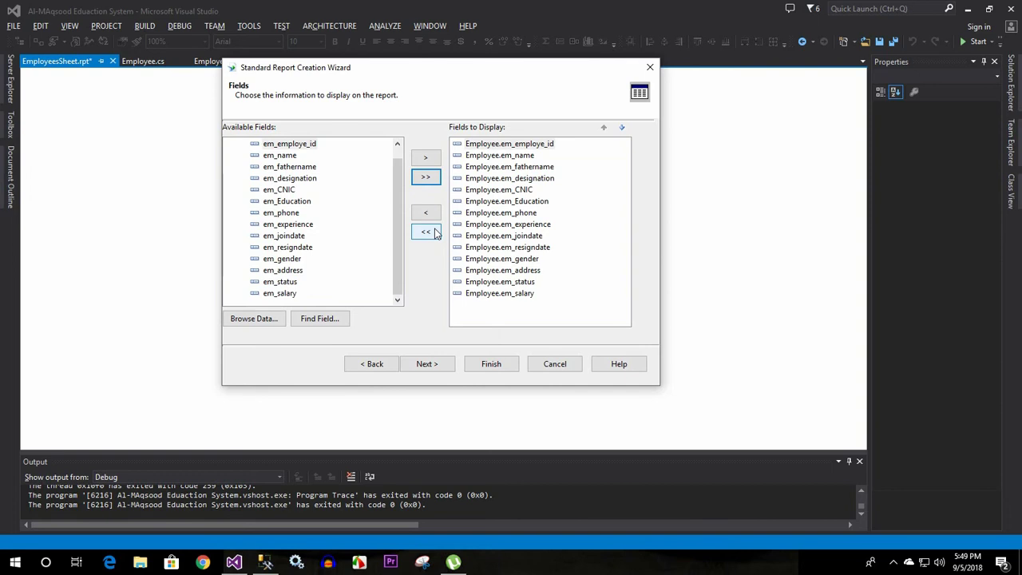
{"action": "left_click", "coordinate": [427, 231]}
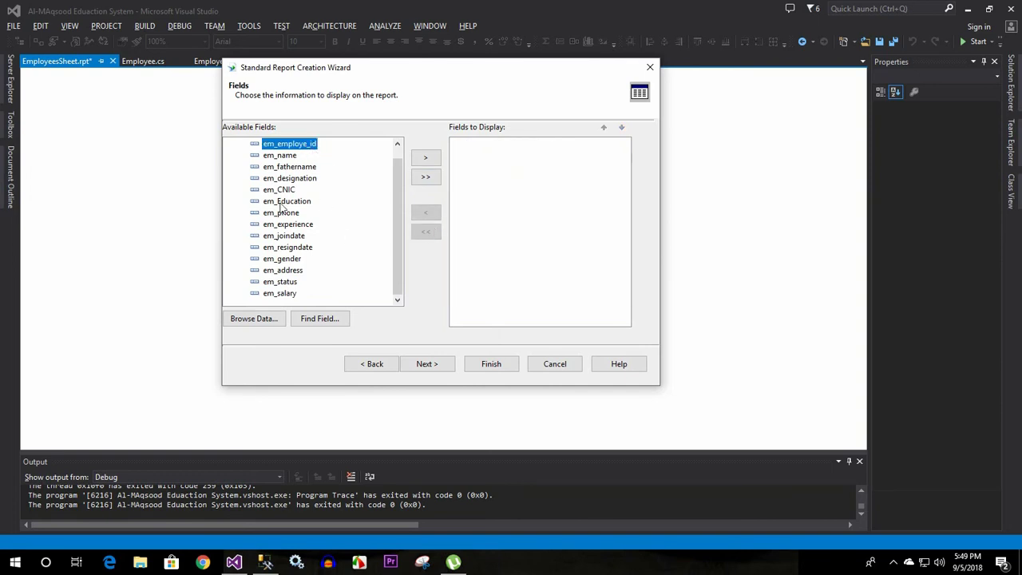
Add em_employe_id, em_name, em_fathername, em_designation and em_CNIC as displayed fields
{"action": "left_click", "coordinate": [424, 162]}
{"action": "left_click", "coordinate": [428, 163]}
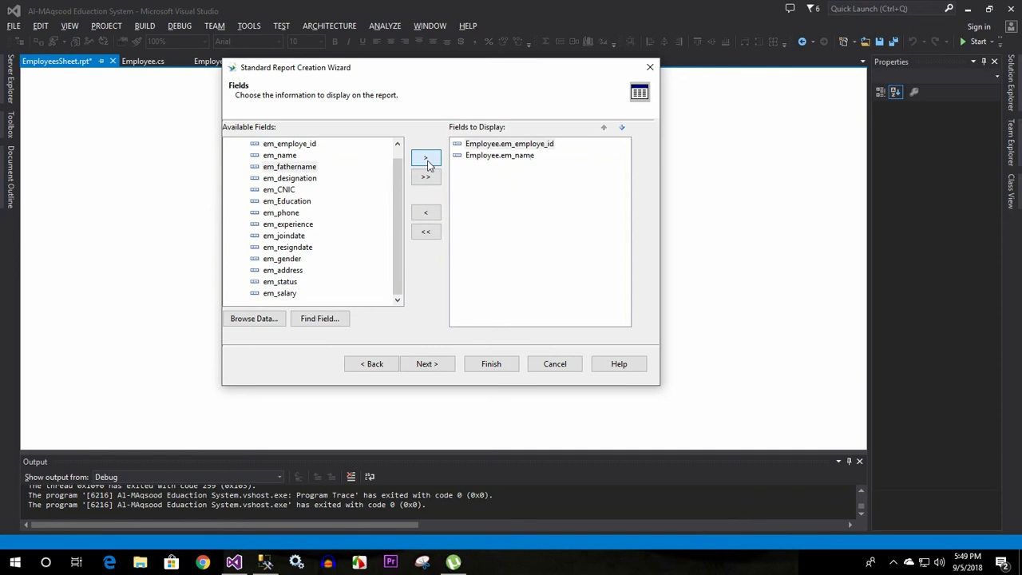
{"action": "left_click", "coordinate": [427, 162]}
{"action": "left_click", "coordinate": [427, 162]}
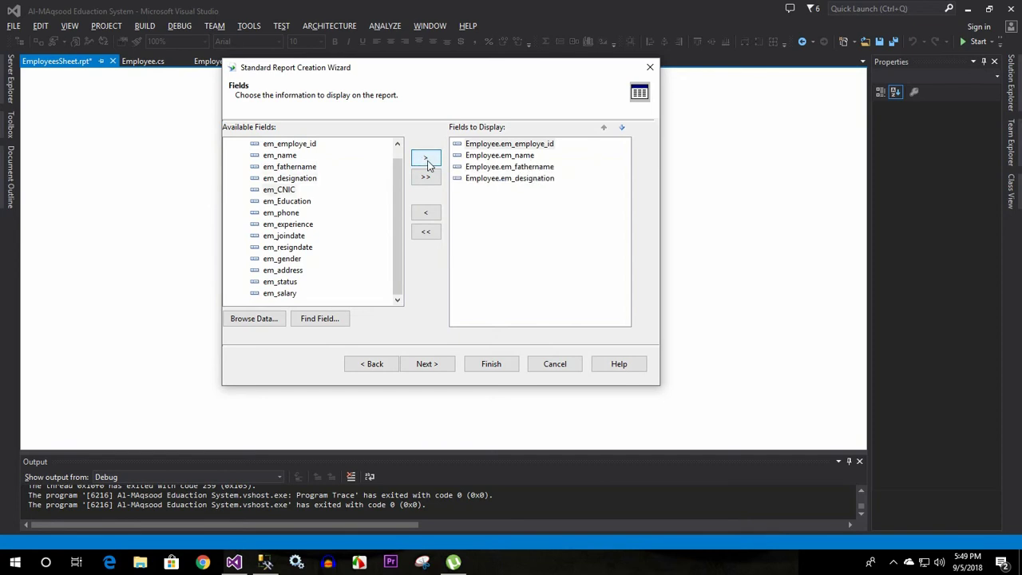
{"action": "left_click", "coordinate": [428, 163]}
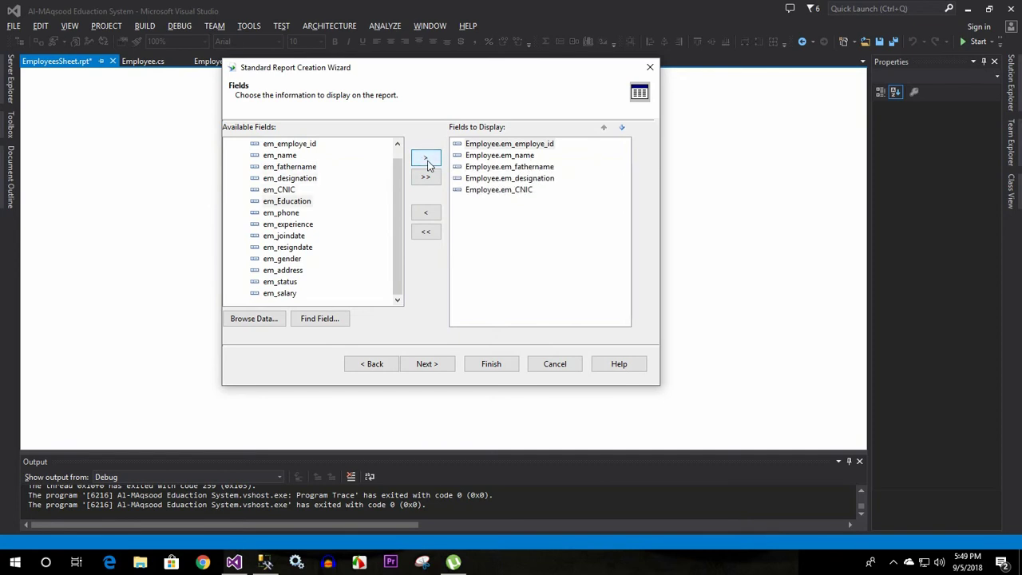
Add em_phone, em_salary and em_address as displayed fields and continue to Grouping
{"action": "left_click", "coordinate": [304, 214]}
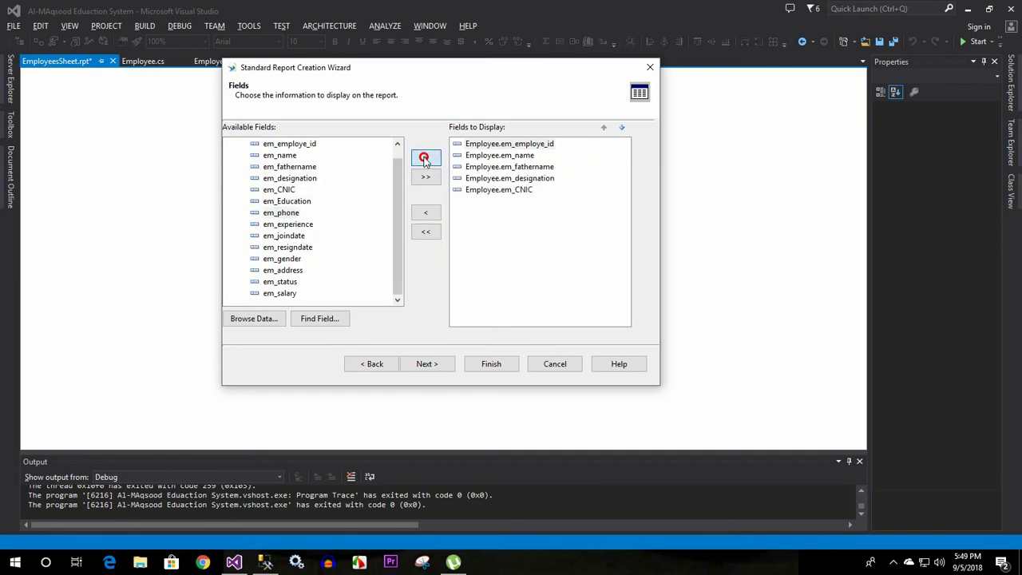
{"action": "left_click", "coordinate": [425, 160]}
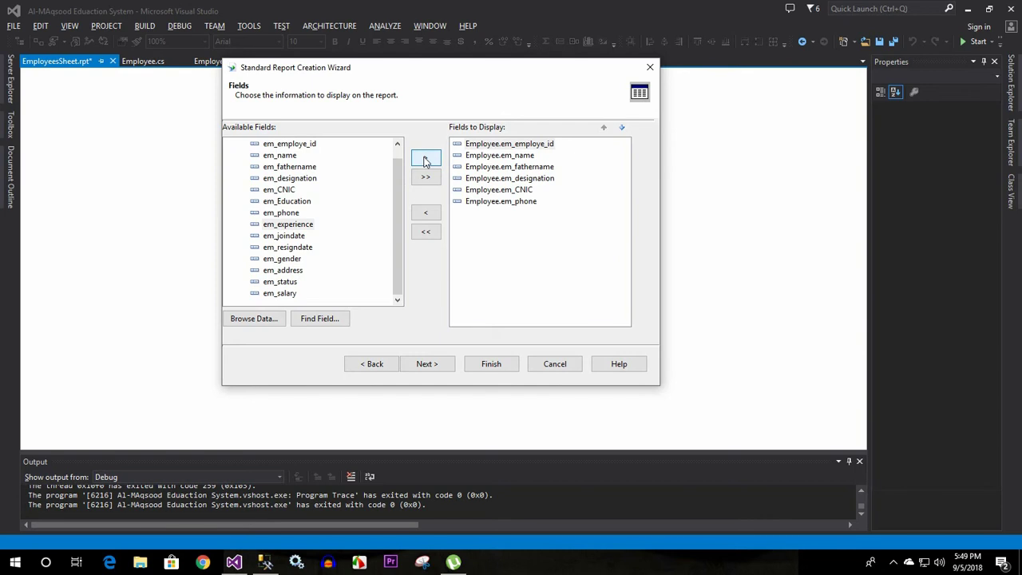
{"action": "left_click", "coordinate": [295, 259]}
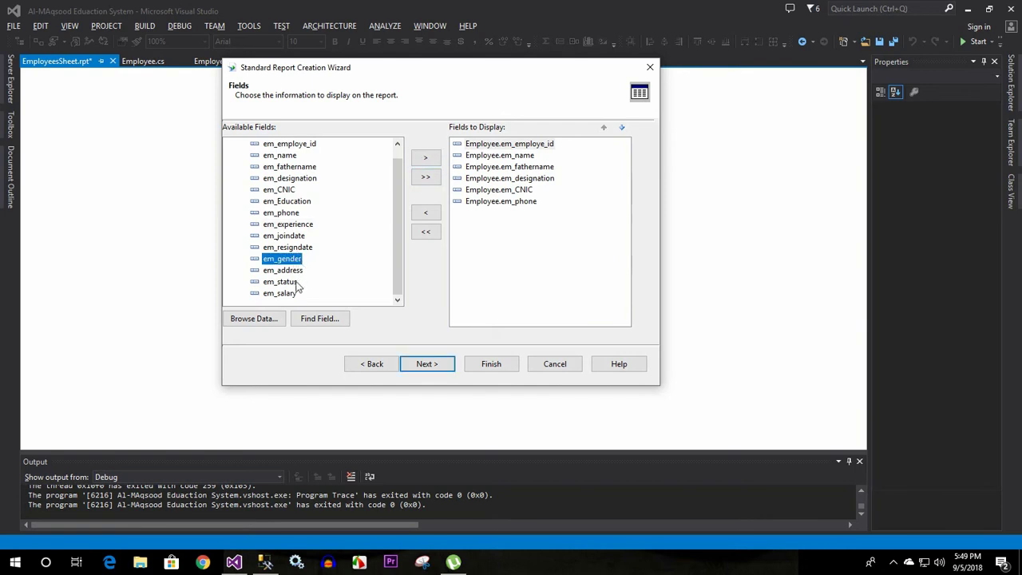
{"action": "left_click", "coordinate": [297, 294]}
{"action": "left_click", "coordinate": [423, 160]}
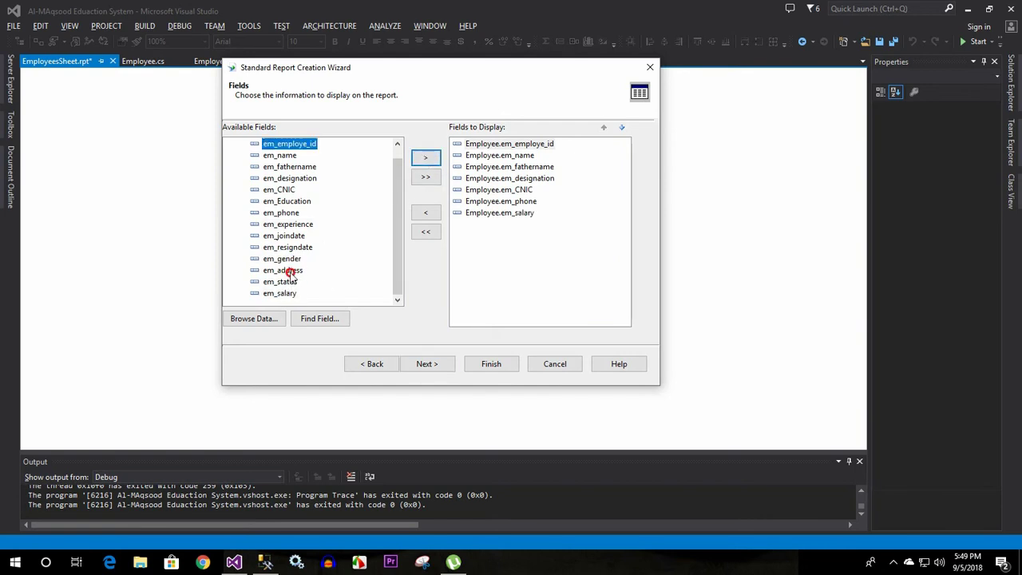
{"action": "left_click", "coordinate": [287, 270]}
{"action": "left_click", "coordinate": [423, 160]}
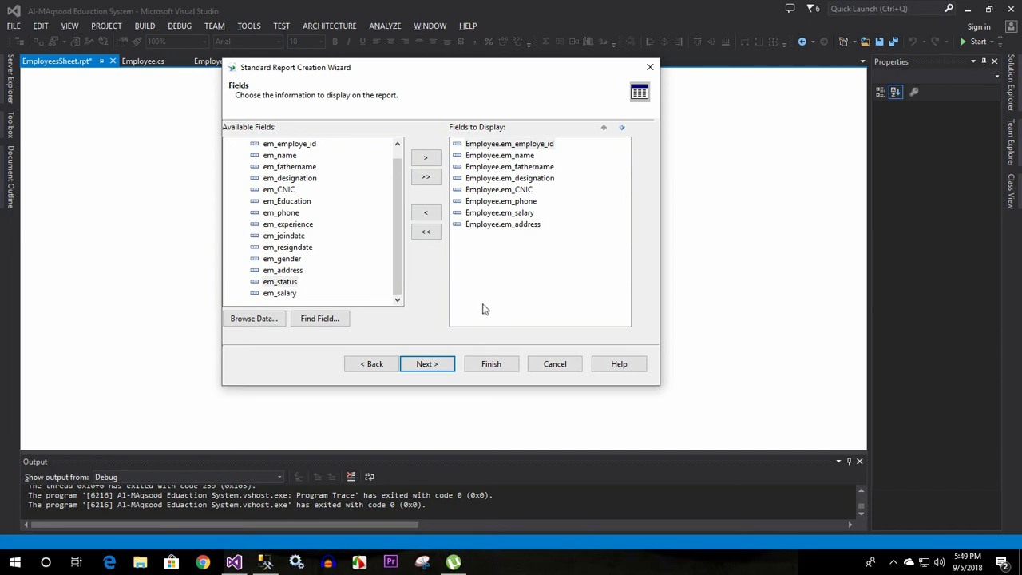
{"action": "left_click", "coordinate": [434, 364]}
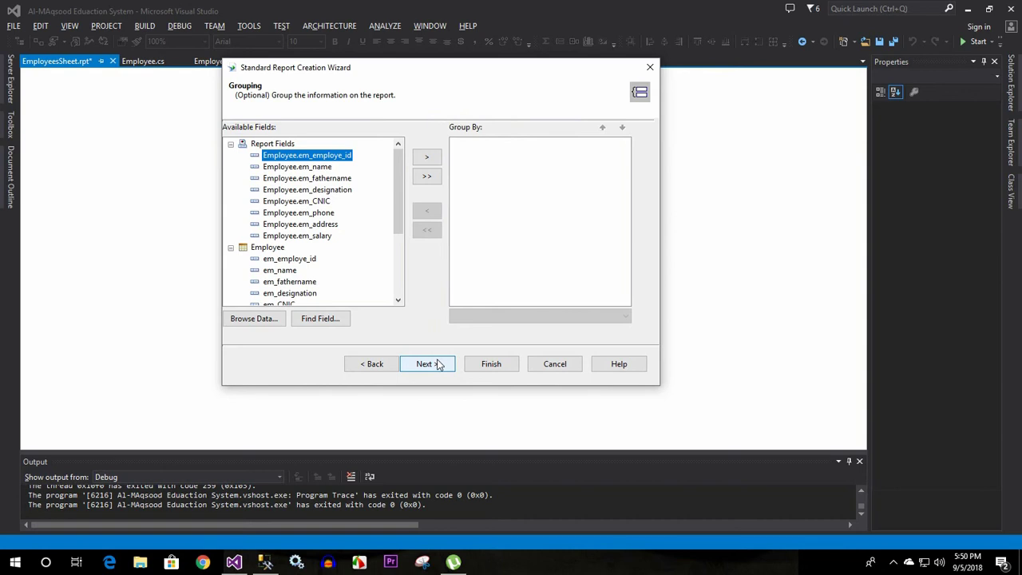
Skip grouping and filtering, compare the report styles, and finish with the Standard style
{"action": "left_click", "coordinate": [427, 364]}
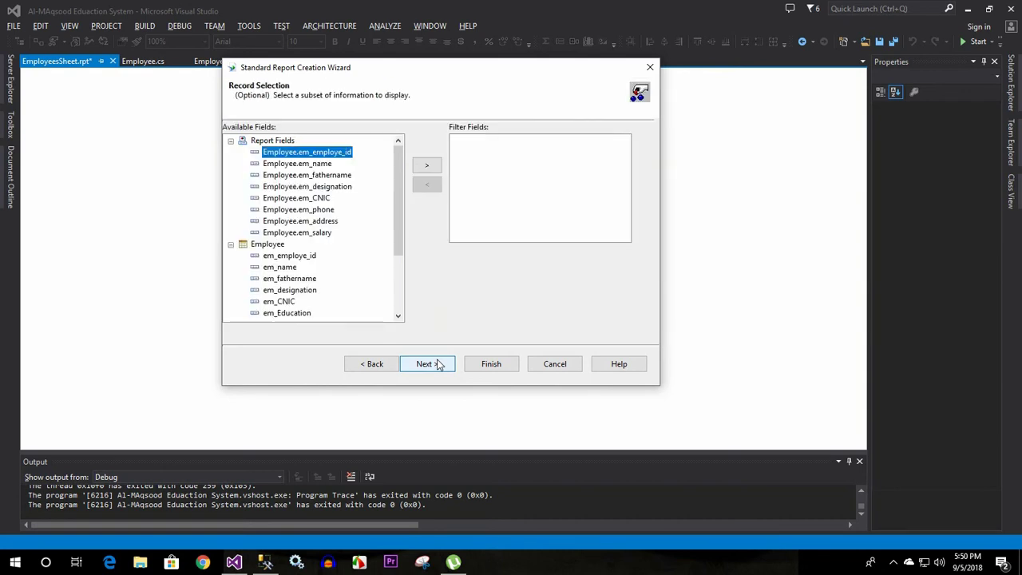
{"action": "left_click", "coordinate": [444, 364]}
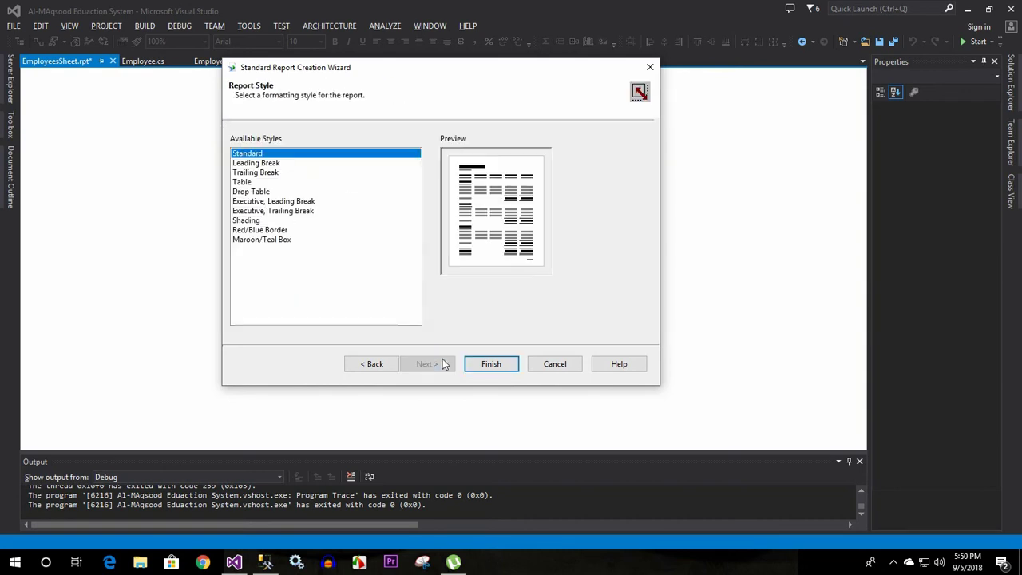
{"action": "left_click", "coordinate": [259, 163]}
{"action": "left_click", "coordinate": [261, 174]}
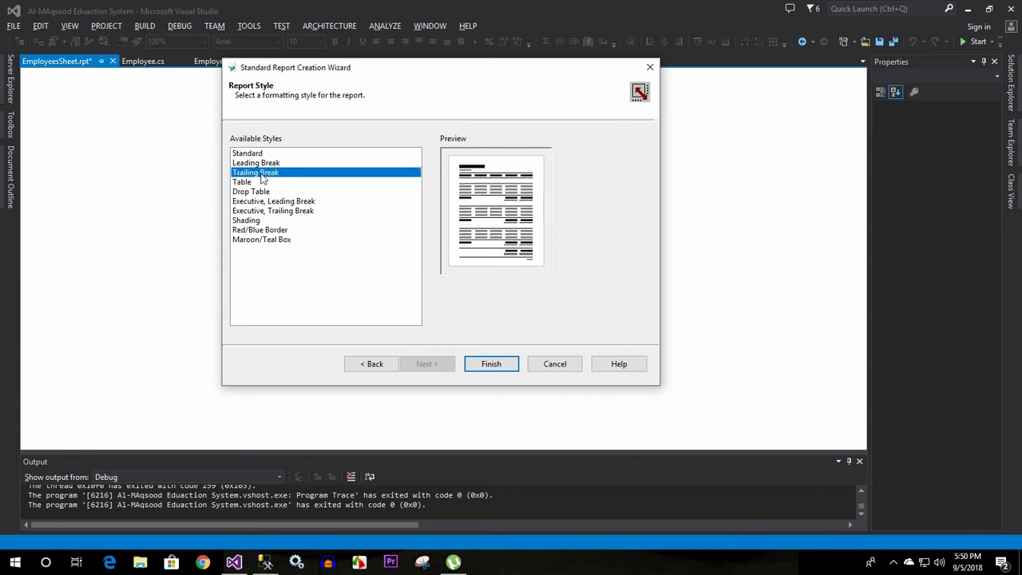
{"action": "left_click", "coordinate": [247, 182]}
{"action": "left_click", "coordinate": [254, 192]}
{"action": "left_click", "coordinate": [265, 211]}
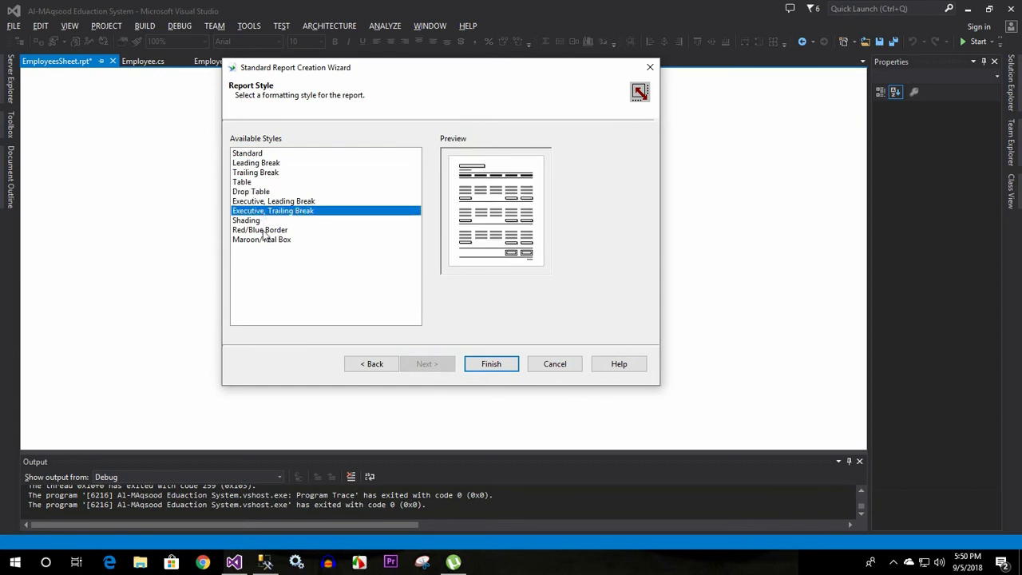
{"action": "left_click", "coordinate": [264, 240]}
{"action": "left_click", "coordinate": [258, 220]}
{"action": "left_click", "coordinate": [252, 154]}
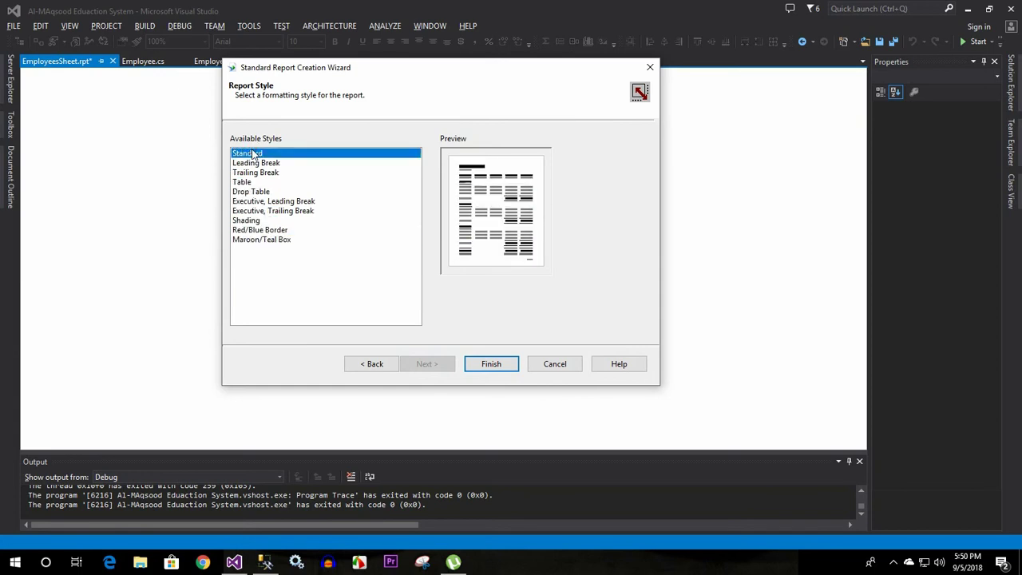
{"action": "left_click", "coordinate": [491, 364]}
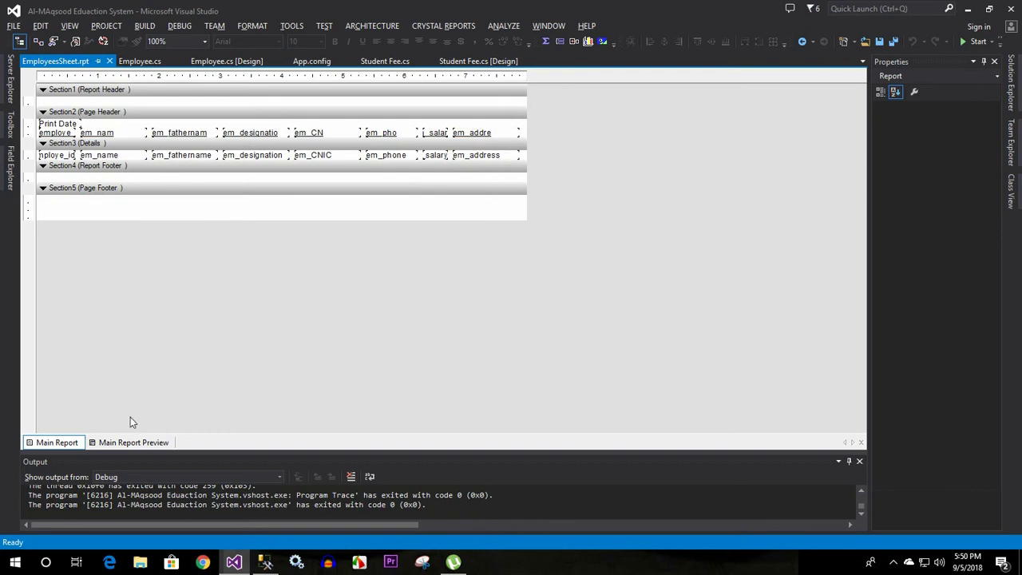
{"action": "left_click", "coordinate": [124, 444]}
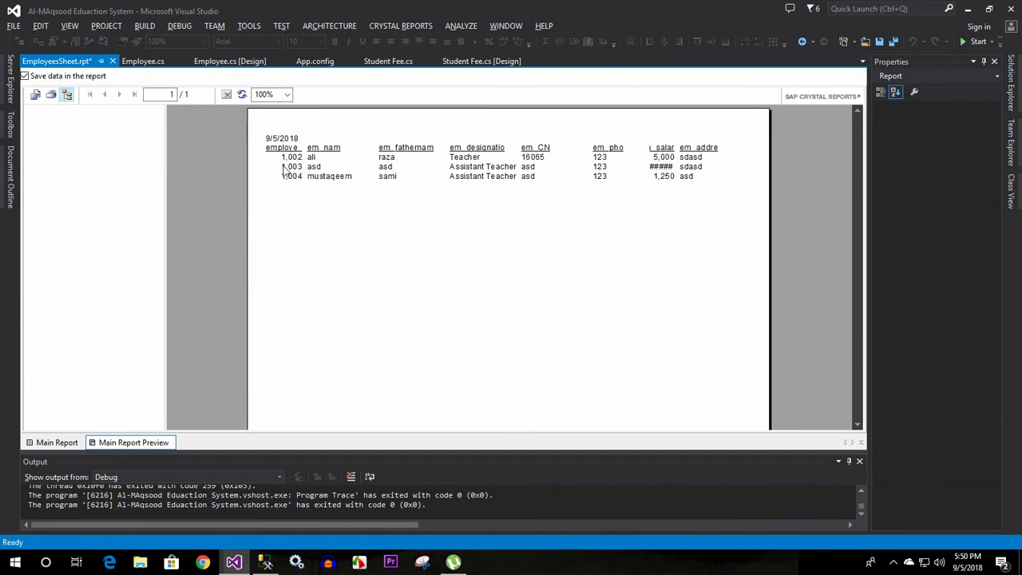
{"action": "left_click", "coordinate": [321, 177]}
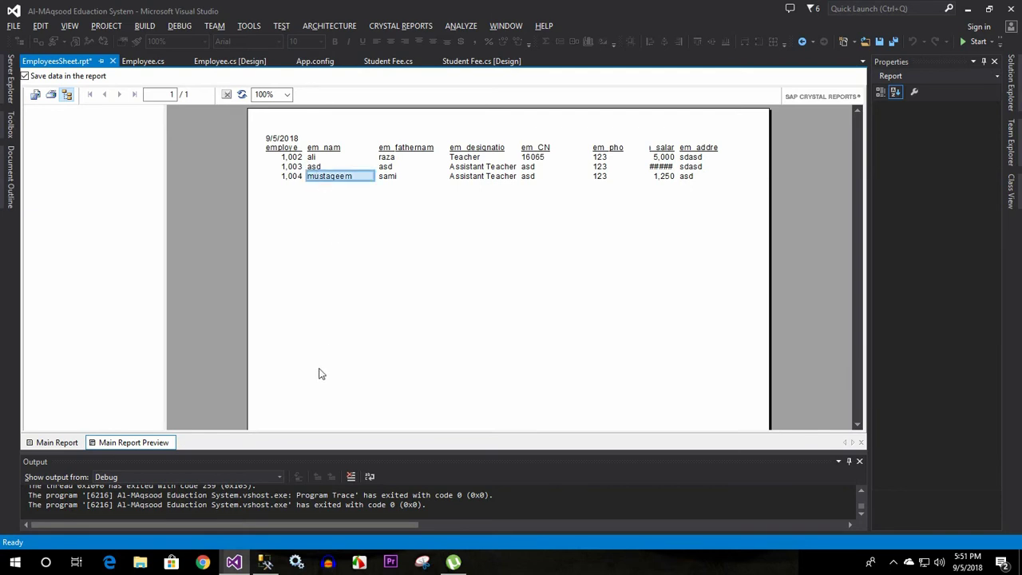
{"action": "left_click", "coordinate": [77, 442]}
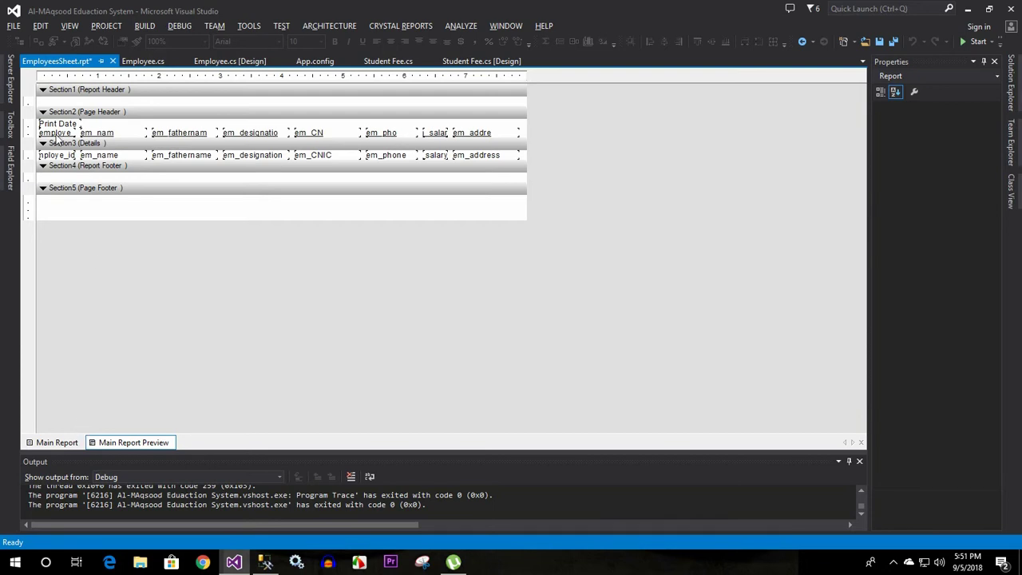
{"action": "left_click", "coordinate": [54, 443]}
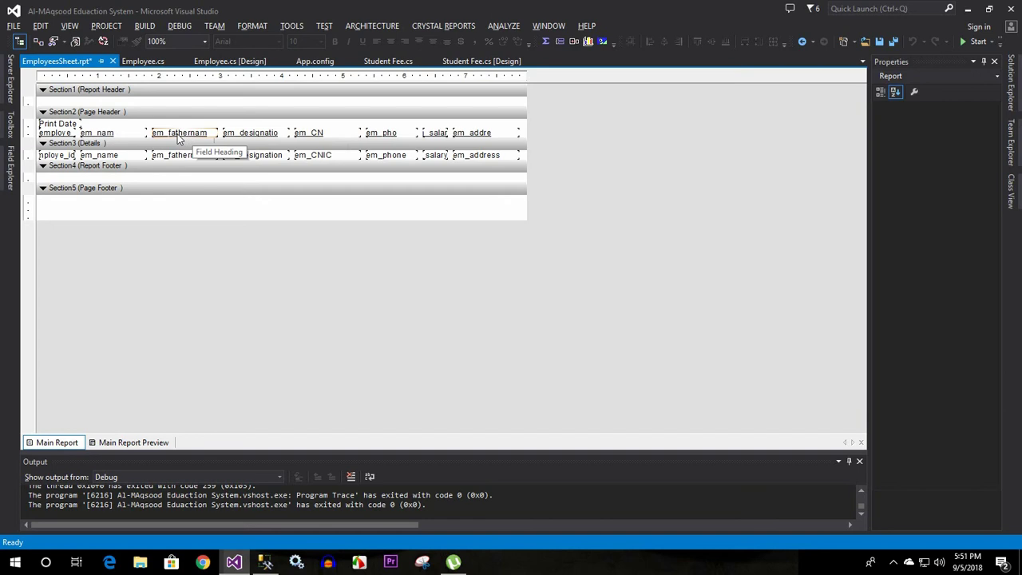
Edit the text of the employee ID column heading
{"action": "left_click", "coordinate": [67, 135]}
{"action": "left_click", "coordinate": [67, 135]}
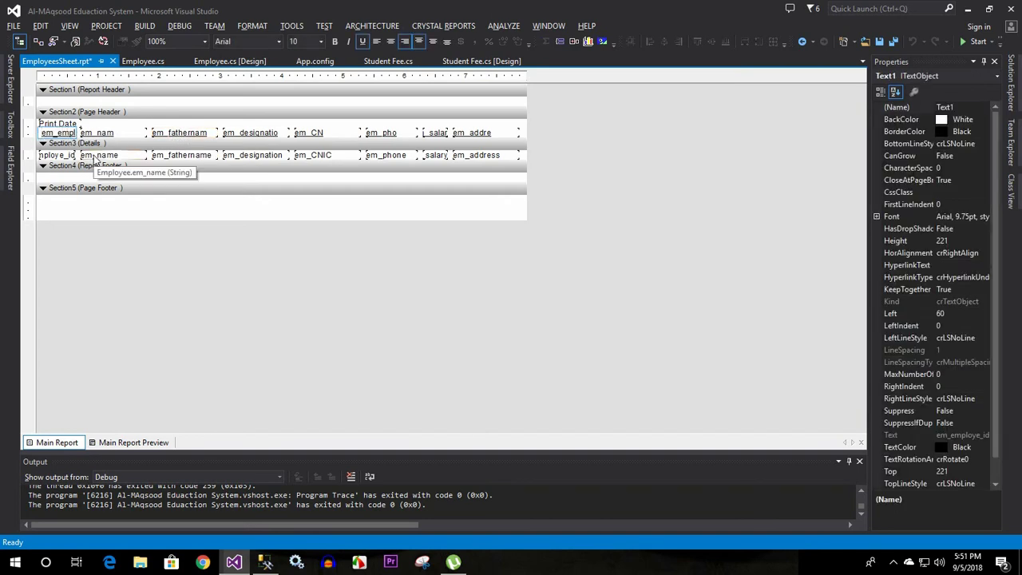
{"action": "key", "text": "ctrl+a"}
{"action": "type", "text": "W"}
{"action": "key", "text": "BackSpace"}
{"action": "key", "text": "Delete"}
{"action": "key", "text": "Delete"}
{"action": "key", "text": "Delete"}
{"action": "key", "text": "Delete"}
{"action": "key", "text": "Delete"}
Relabel the em_name column heading as Name
{"action": "left_click", "coordinate": [110, 131]}
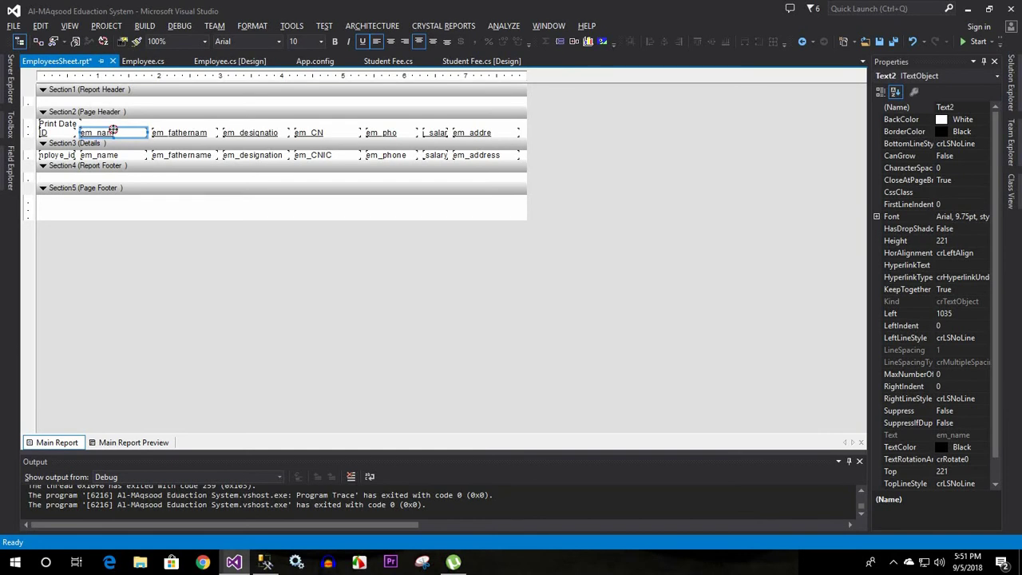
{"action": "double_click", "coordinate": [121, 133]}
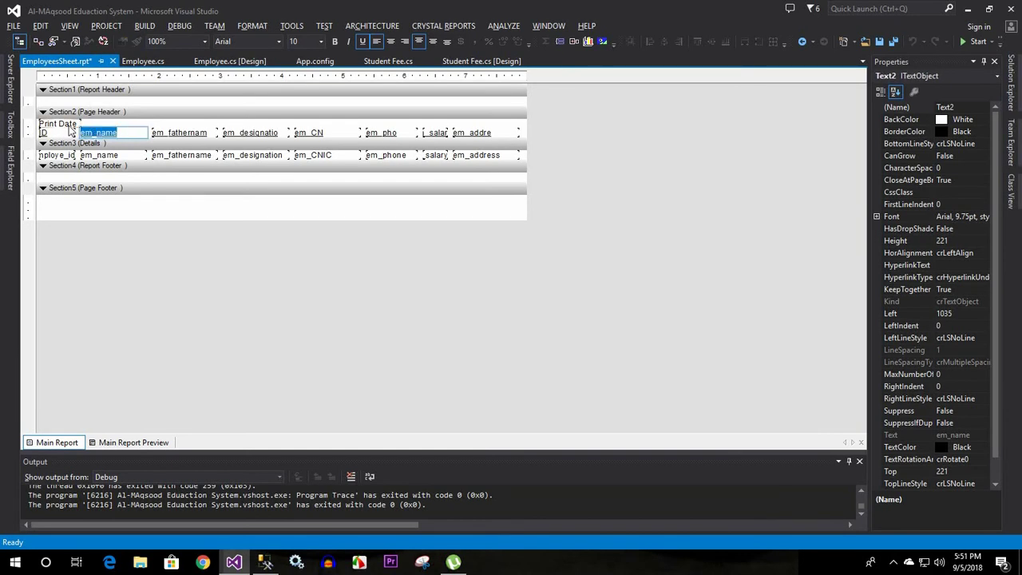
{"action": "type", "text": "Em"}
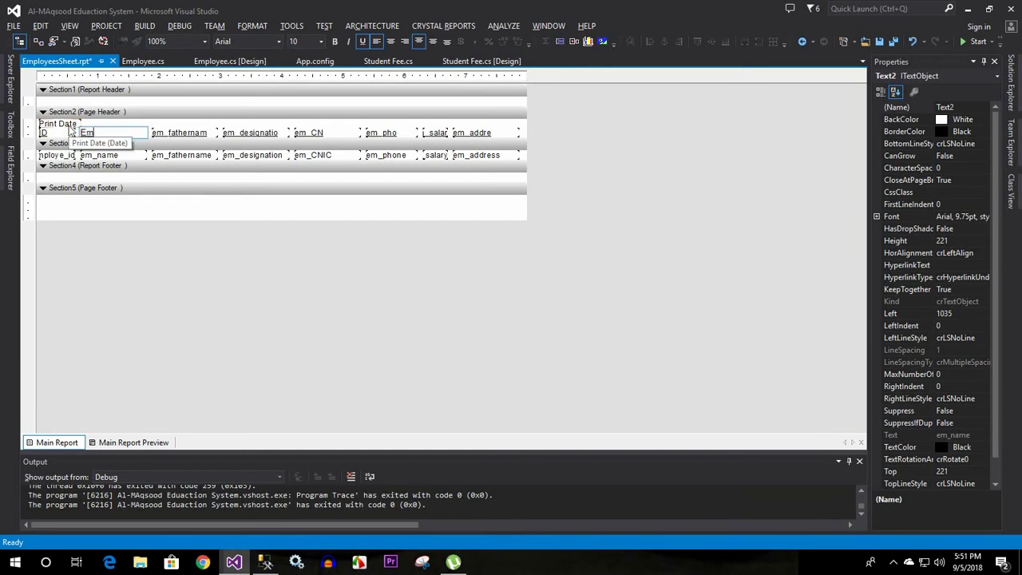
{"action": "type", "text": "ploye"}
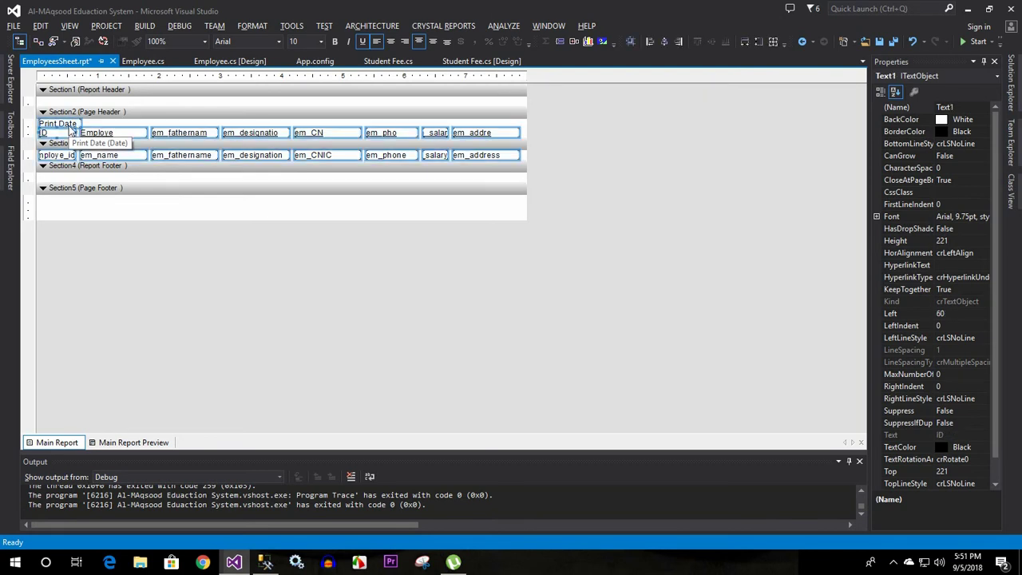
{"action": "left_click", "coordinate": [139, 125]}
{"action": "left_click", "coordinate": [110, 130]}
{"action": "double_click", "coordinate": [109, 130]}
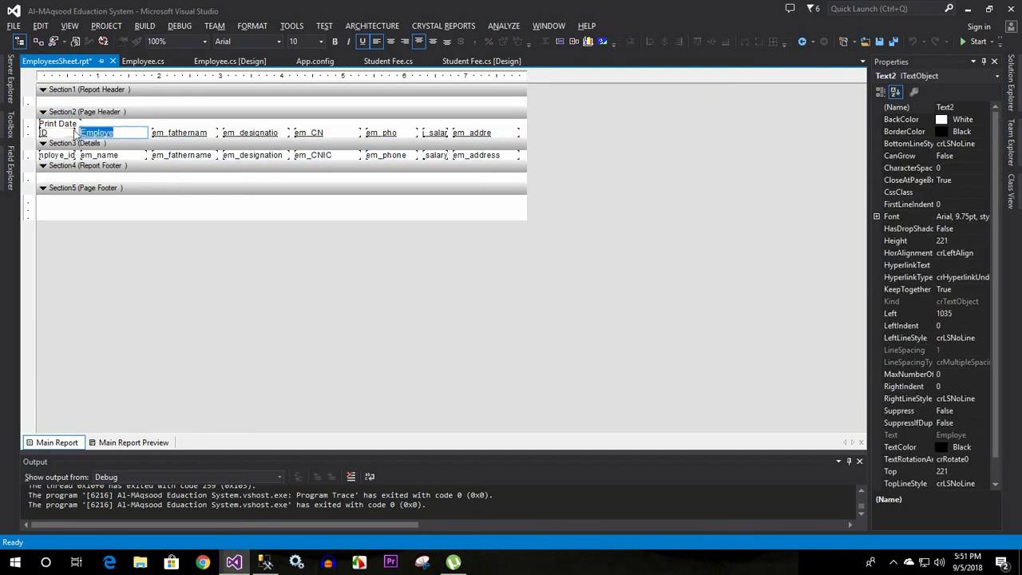
{"action": "type", "text": "Name"}
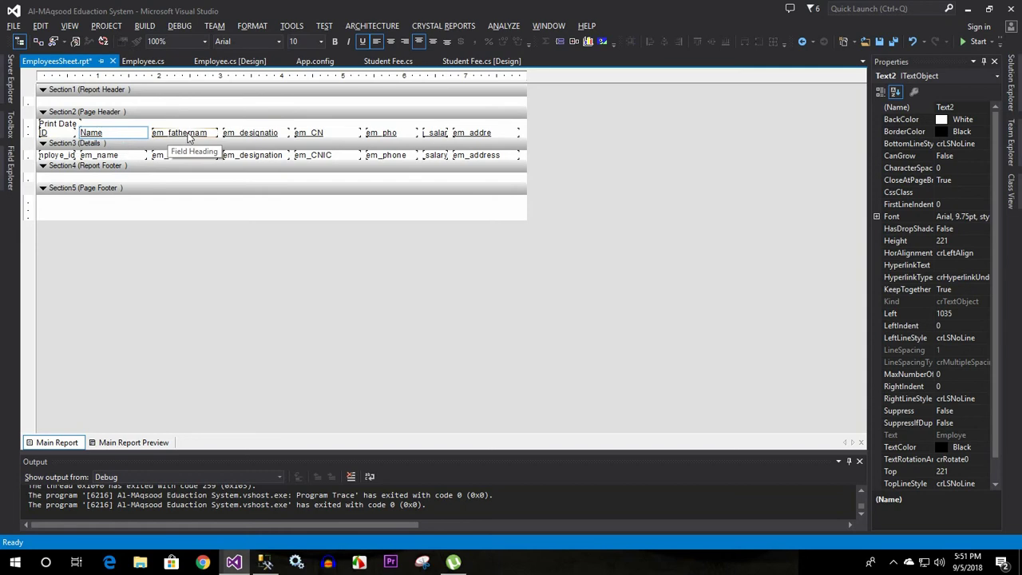
Relabel the em_fathername and em_designation headings as Father Name and Designation
{"action": "left_click", "coordinate": [196, 131]}
{"action": "double_click", "coordinate": [196, 131]}
{"action": "left_click_drag", "start_coordinate": [211, 132], "coordinate": [91, 126]}
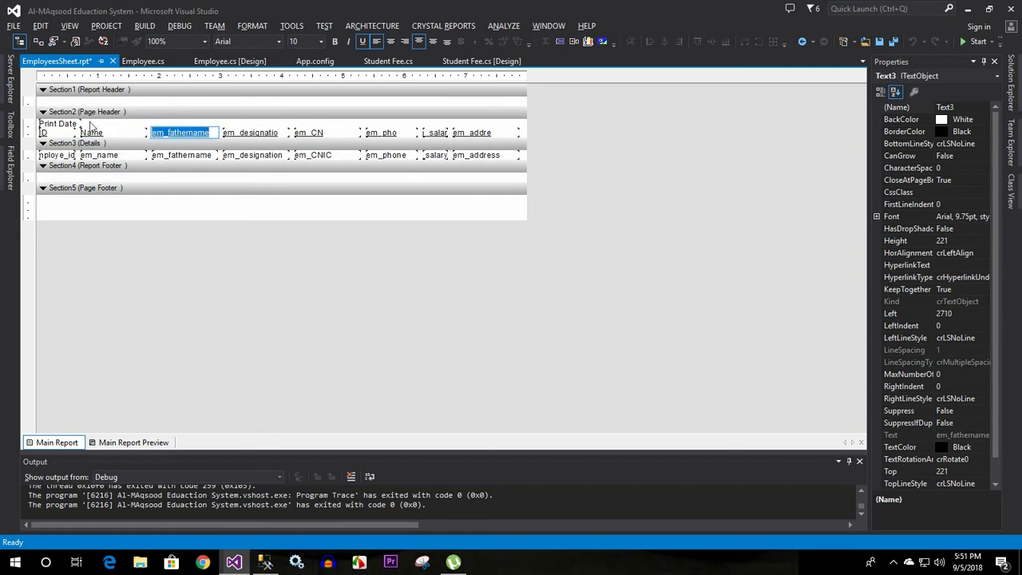
{"action": "type", "text": "Father "}
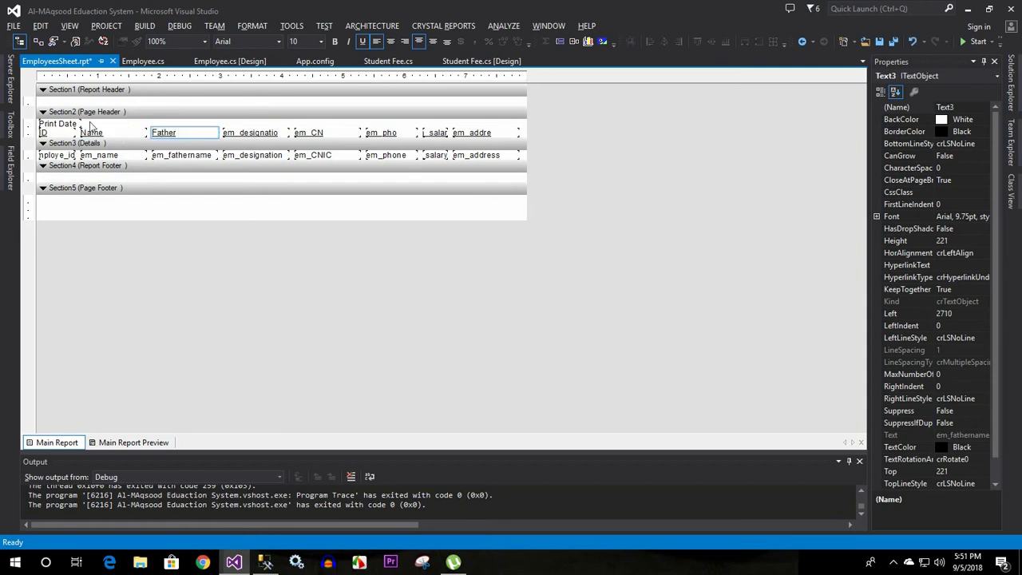
{"action": "type", "text": "Name"}
{"action": "left_click", "coordinate": [240, 132]}
{"action": "double_click", "coordinate": [239, 132]}
{"action": "left_click_drag", "start_coordinate": [281, 132], "coordinate": [223, 132]}
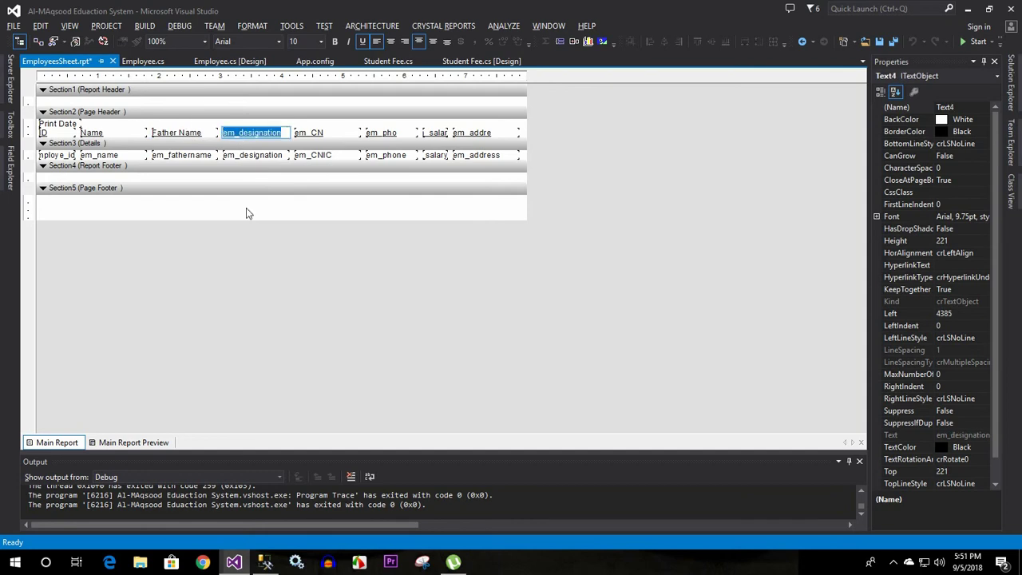
{"action": "key", "text": "Home"}
{"action": "key", "text": "Delete"}
{"action": "key", "text": "Delete"}
{"action": "key", "text": "Delete"}
{"action": "key", "text": "Delete"}
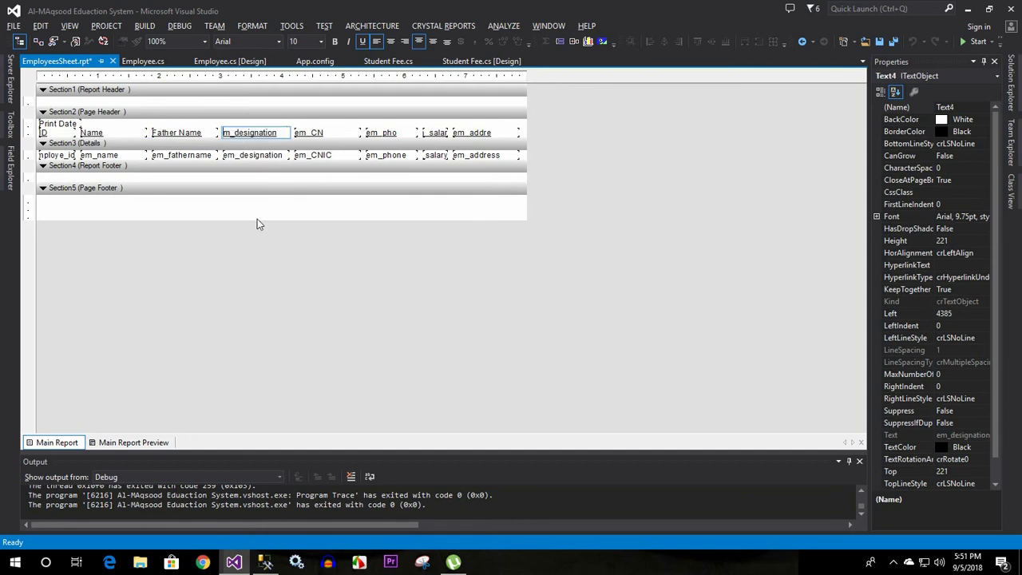
{"action": "type", "text": "D"}
Relabel the em_CNIC and em_phone headings as CNIC and Phone
{"action": "left_click", "coordinate": [318, 133]}
{"action": "left_click", "coordinate": [317, 134]}
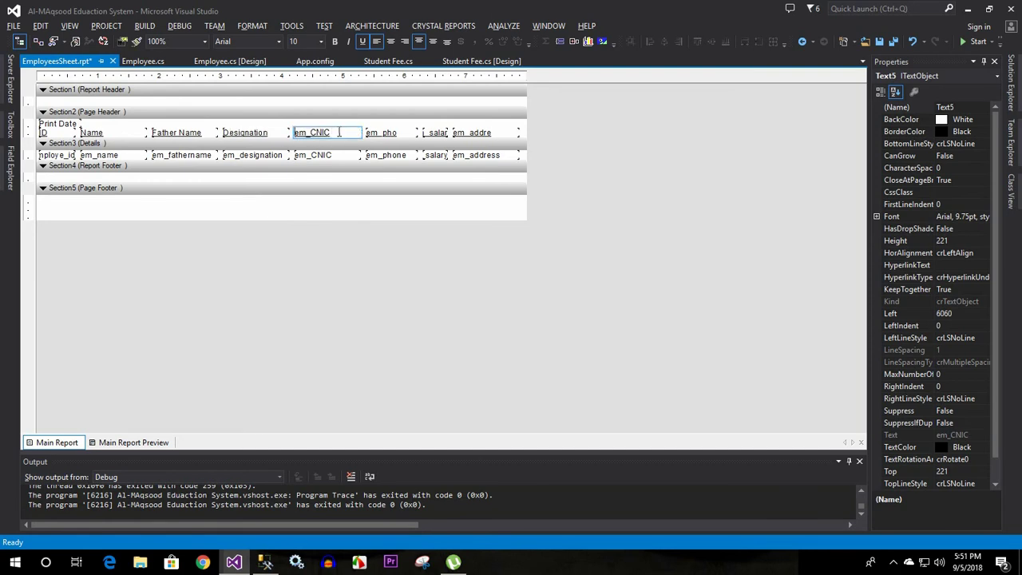
{"action": "left_click_drag", "start_coordinate": [329, 133], "coordinate": [255, 141]}
{"action": "type", "text": "CNI"}
{"action": "left_click", "coordinate": [389, 135]}
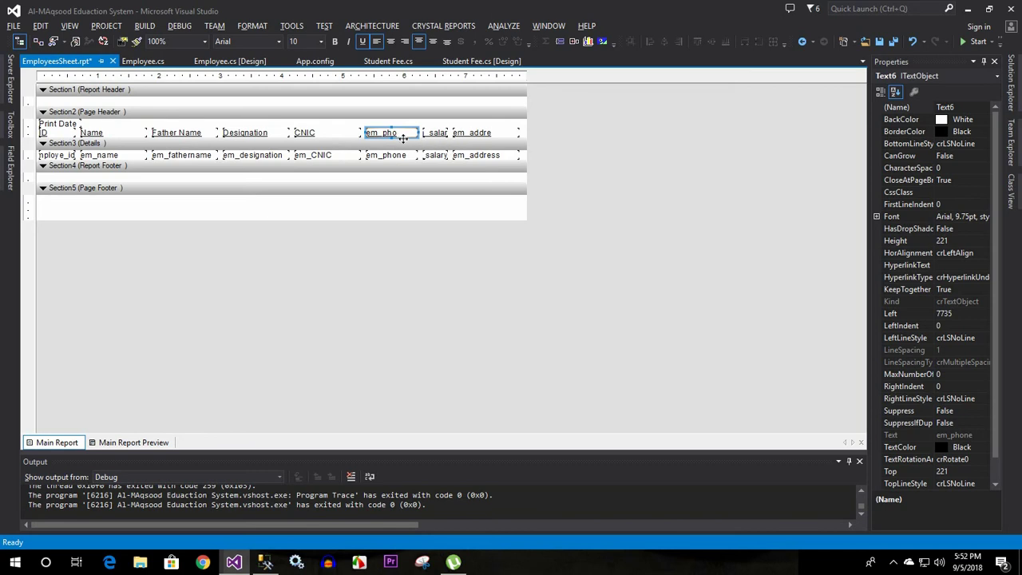
{"action": "double_click", "coordinate": [397, 134]}
{"action": "type", "text": "Phone"}
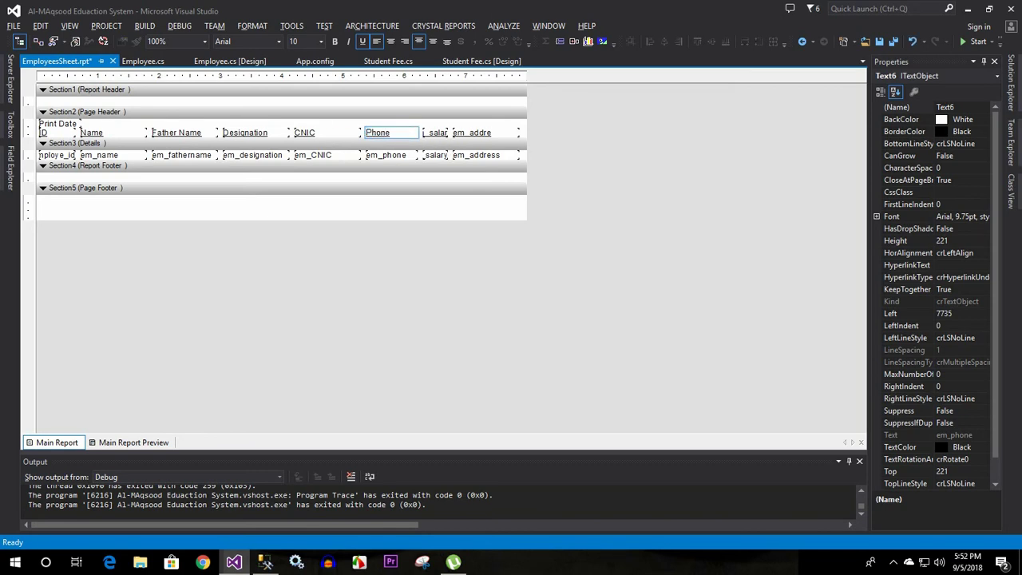
Relabel the salary and em_address headings as Salary and Address
{"action": "left_click", "coordinate": [436, 133]}
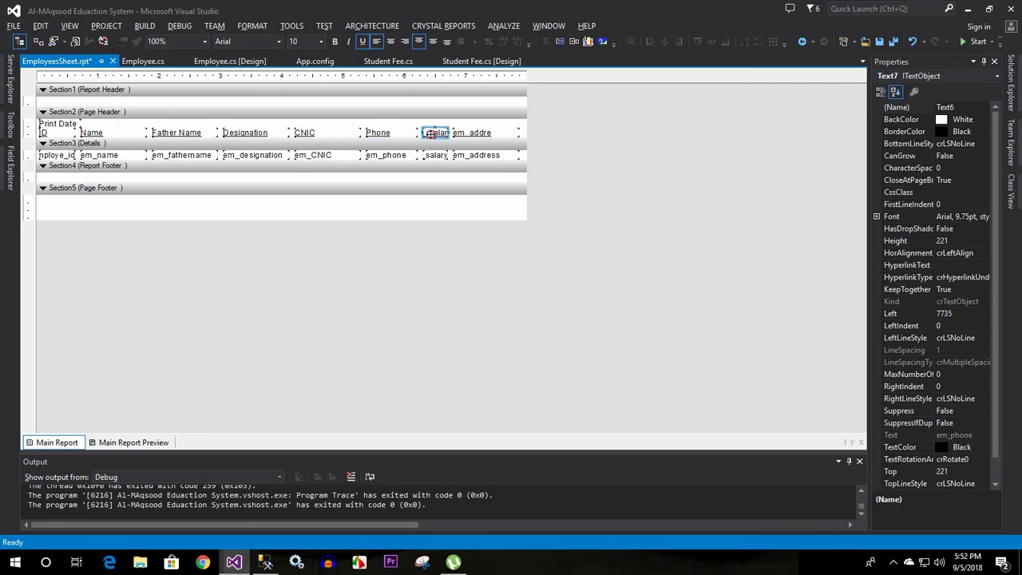
{"action": "double_click", "coordinate": [438, 132]}
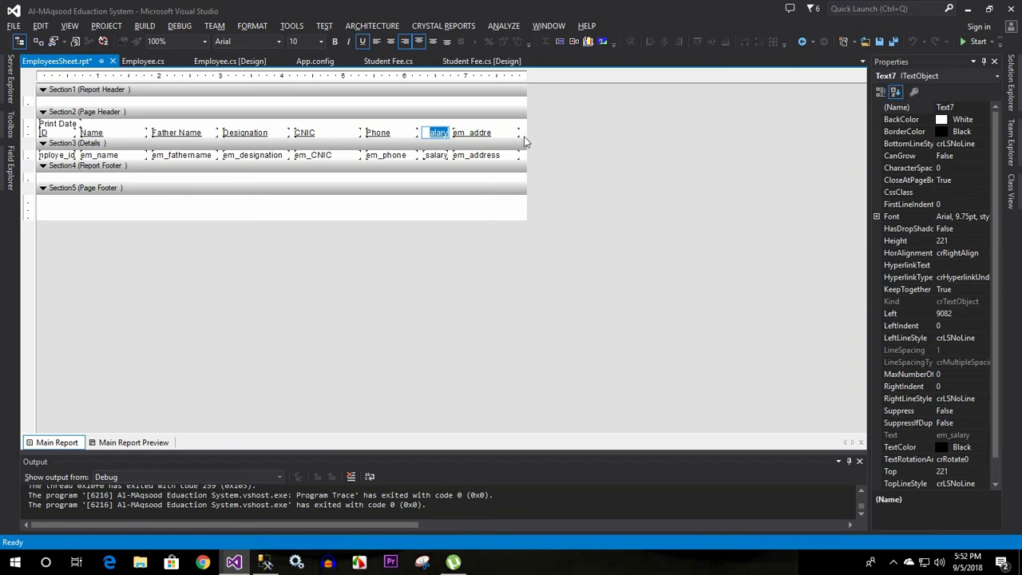
{"action": "type", "text": "Salary"}
{"action": "left_click", "coordinate": [519, 143]}
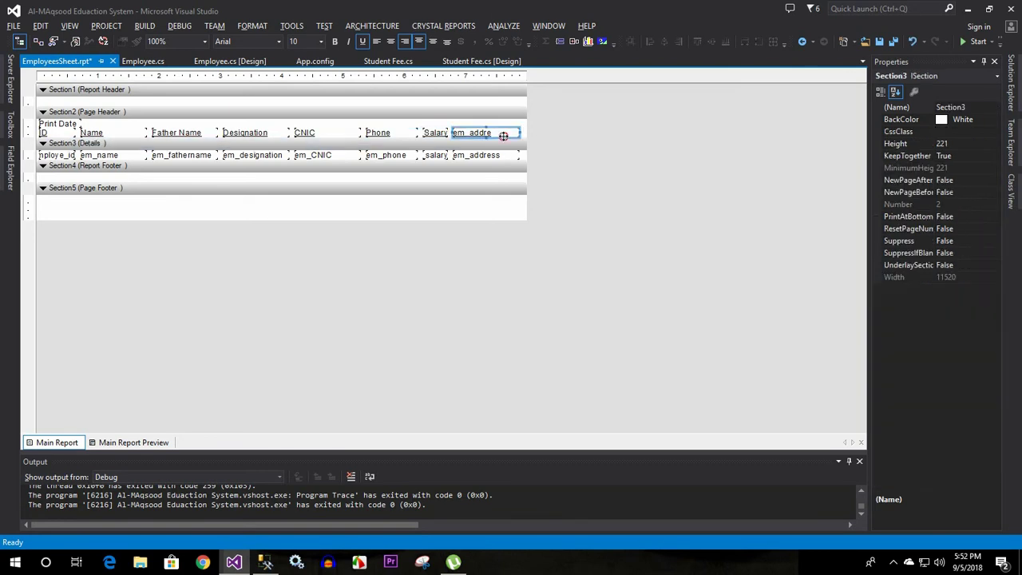
{"action": "left_click", "coordinate": [479, 133]}
{"action": "double_click", "coordinate": [479, 133]}
{"action": "type", "text": "Ad"}
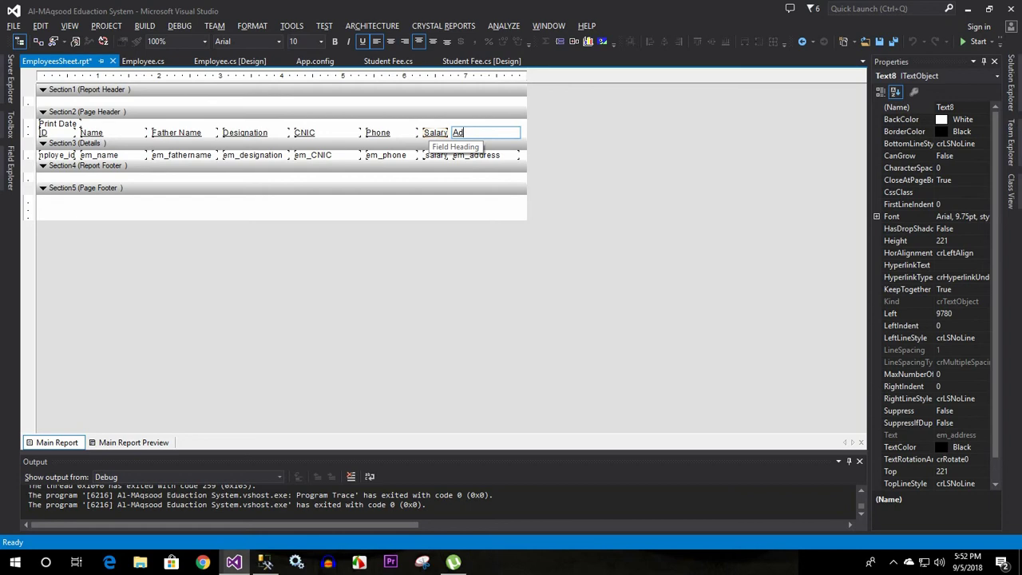
{"action": "type", "text": "ress"}
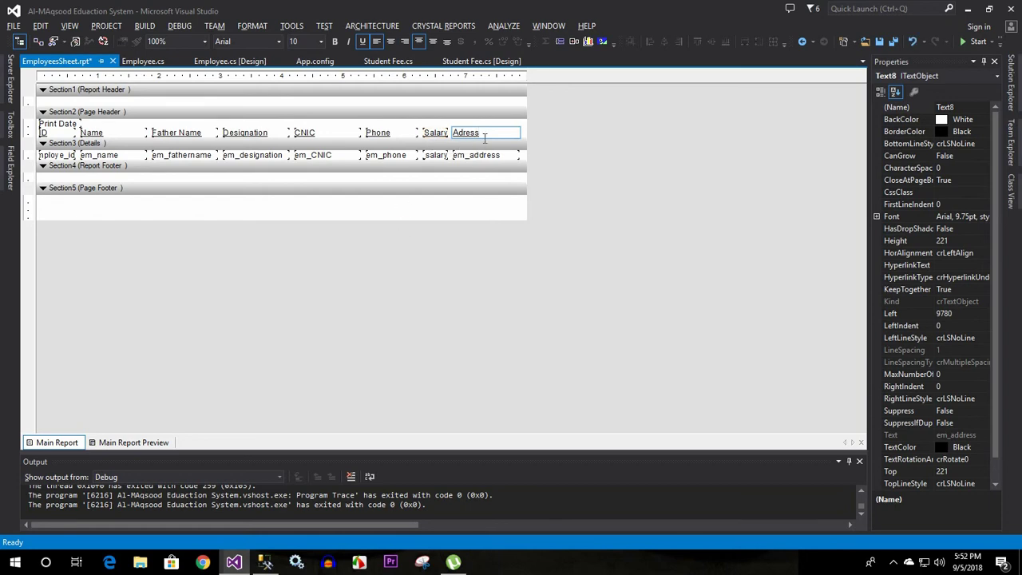
{"action": "type", "text": "d"}
{"action": "left_click", "coordinate": [311, 220]}
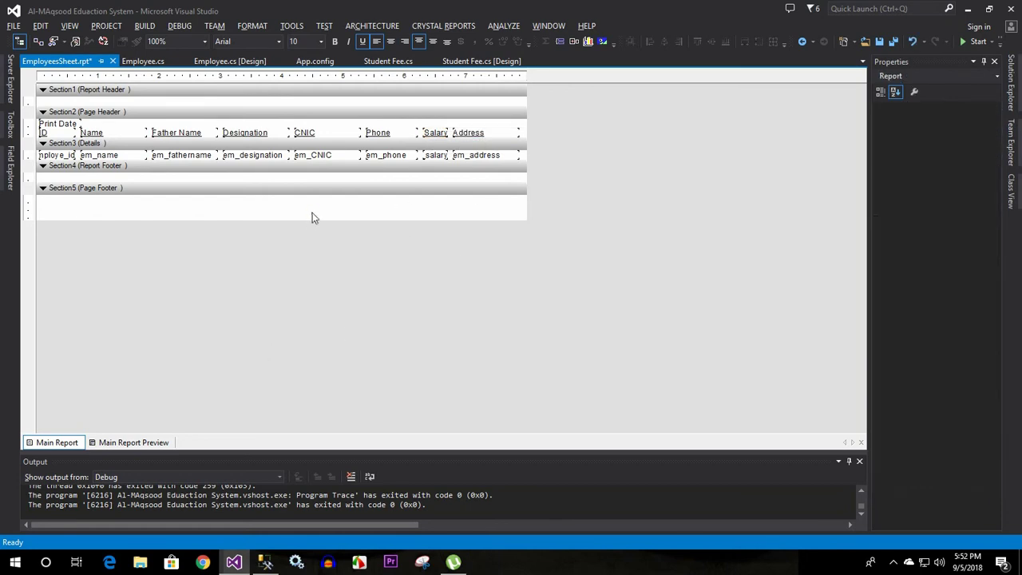
Preview the employee rows, then delete the Print Date field from the page header
{"action": "left_click", "coordinate": [119, 443]}
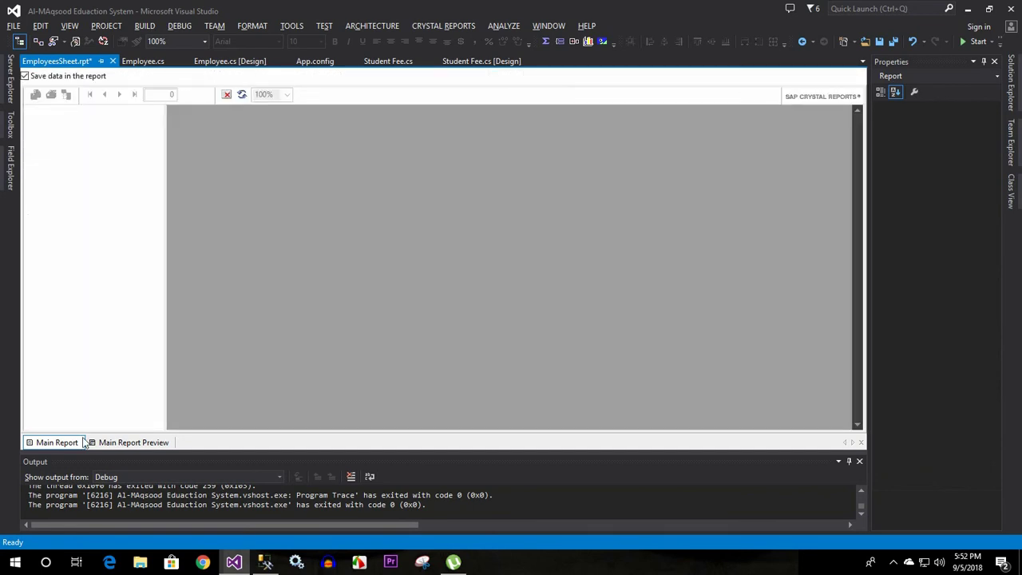
{"action": "left_click", "coordinate": [111, 442]}
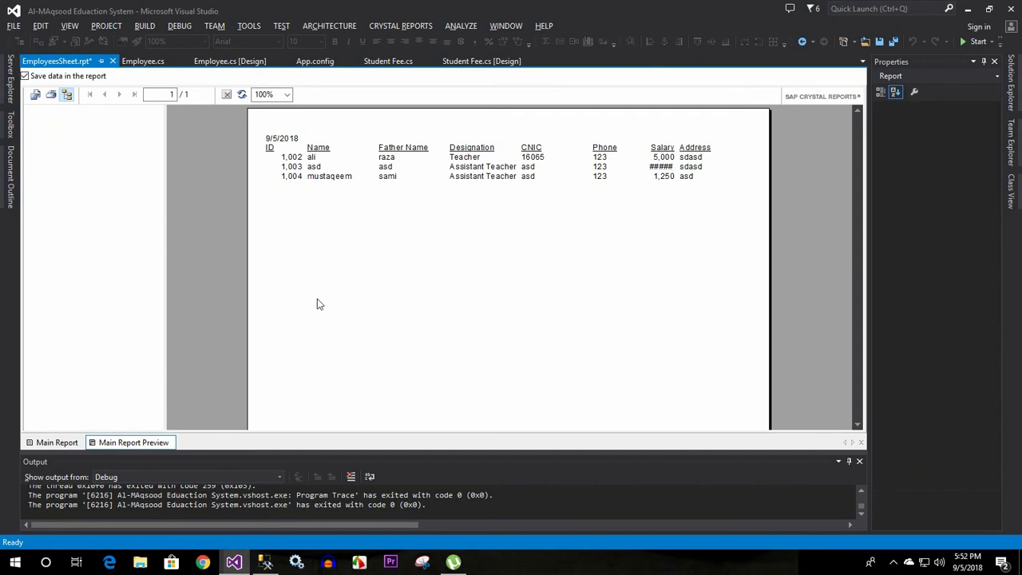
{"action": "left_click", "coordinate": [38, 442]}
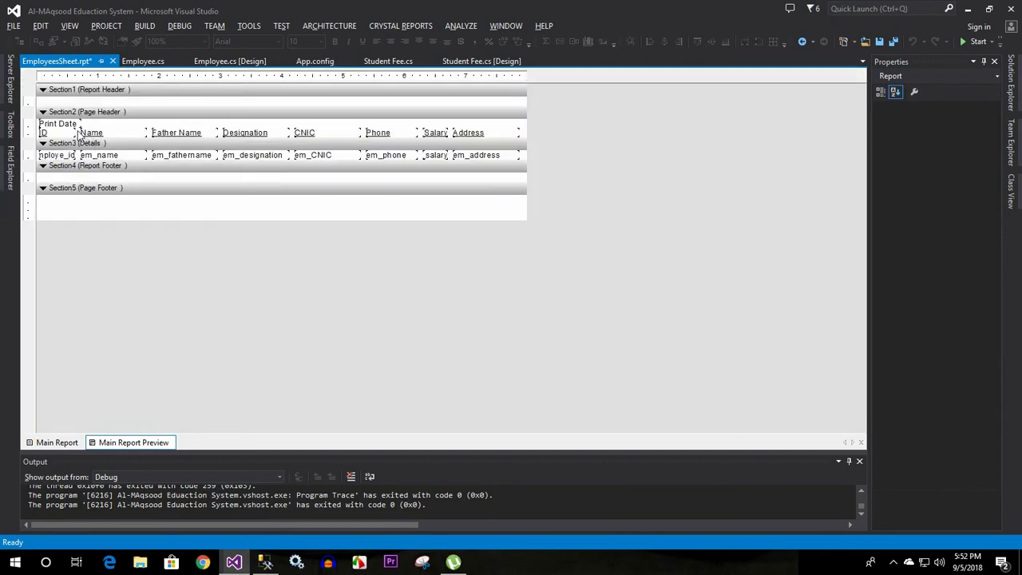
{"action": "left_click", "coordinate": [67, 127]}
{"action": "key", "text": "Delete"}
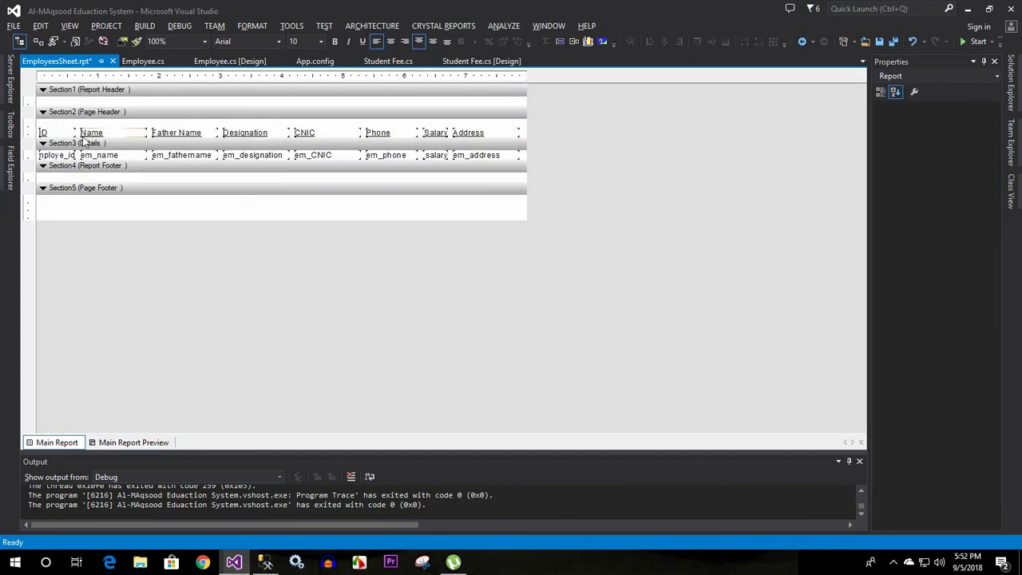
Inspect the Page Header section's options and preview the report
{"action": "left_click", "coordinate": [84, 112]}
{"action": "right_click", "coordinate": [114, 115]}
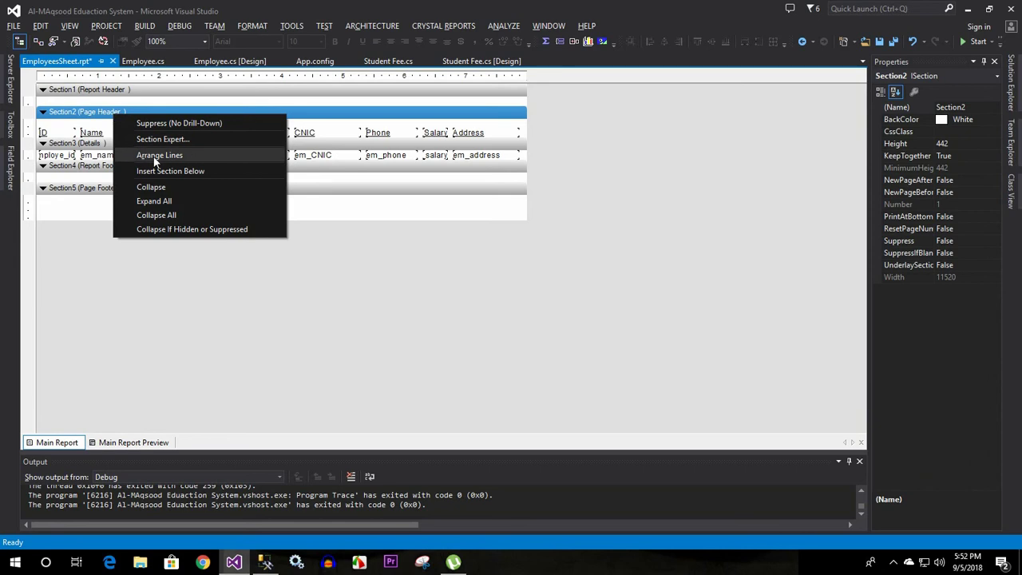
{"action": "left_click", "coordinate": [76, 143]}
{"action": "right_click", "coordinate": [86, 102]}
{"action": "left_click", "coordinate": [78, 113]}
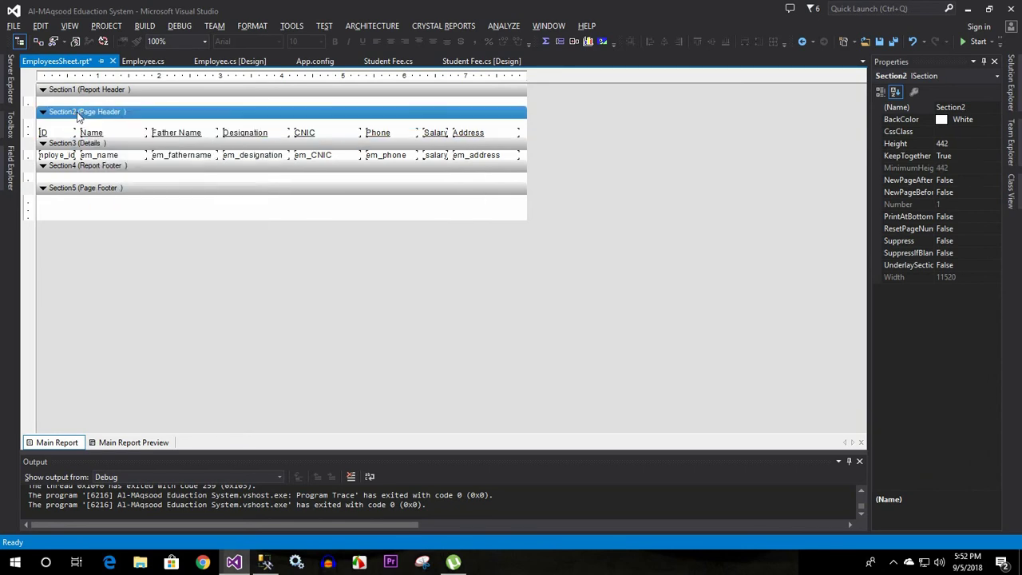
{"action": "right_click", "coordinate": [76, 114]}
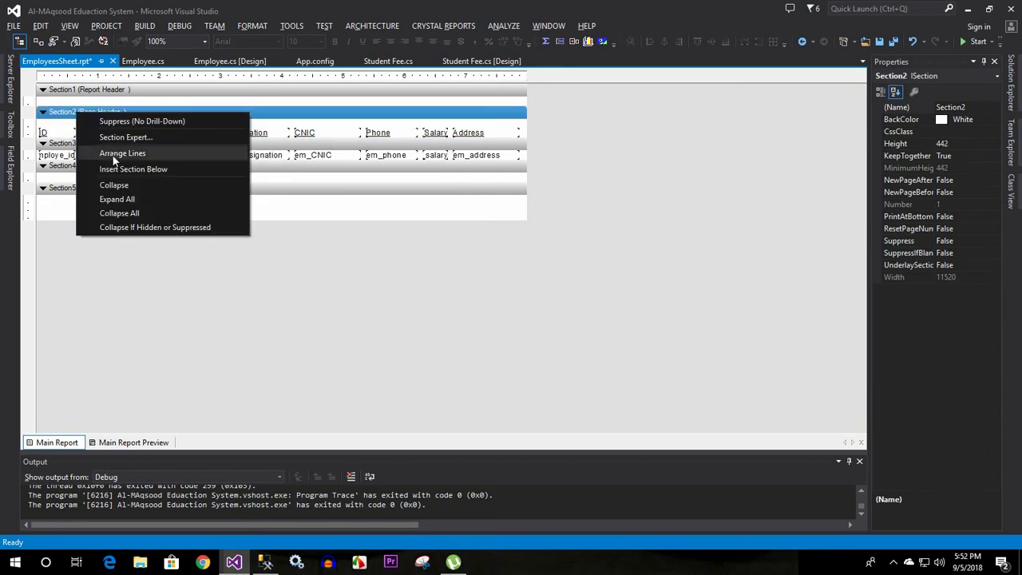
{"action": "left_click", "coordinate": [371, 166]}
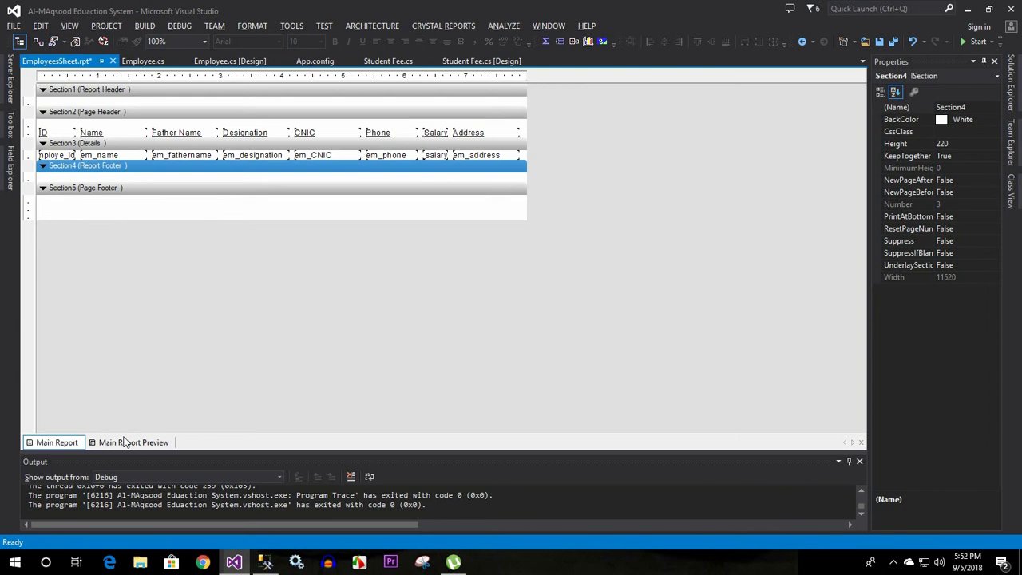
{"action": "left_click", "coordinate": [125, 441]}
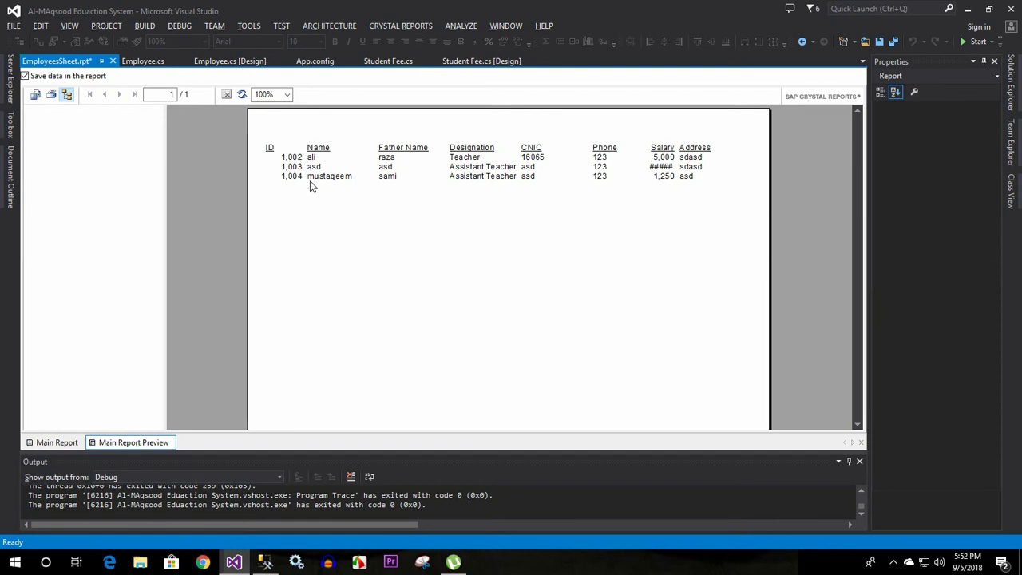
{"action": "left_click", "coordinate": [46, 443]}
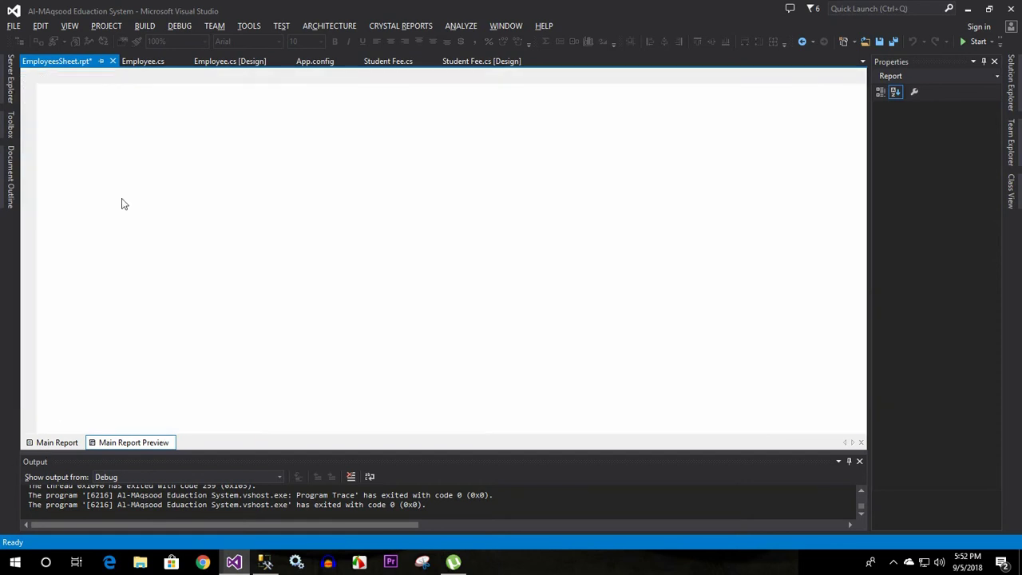
Make the Details section taller and the Page Header shorter, previewing after each change
{"action": "left_click", "coordinate": [124, 170]}
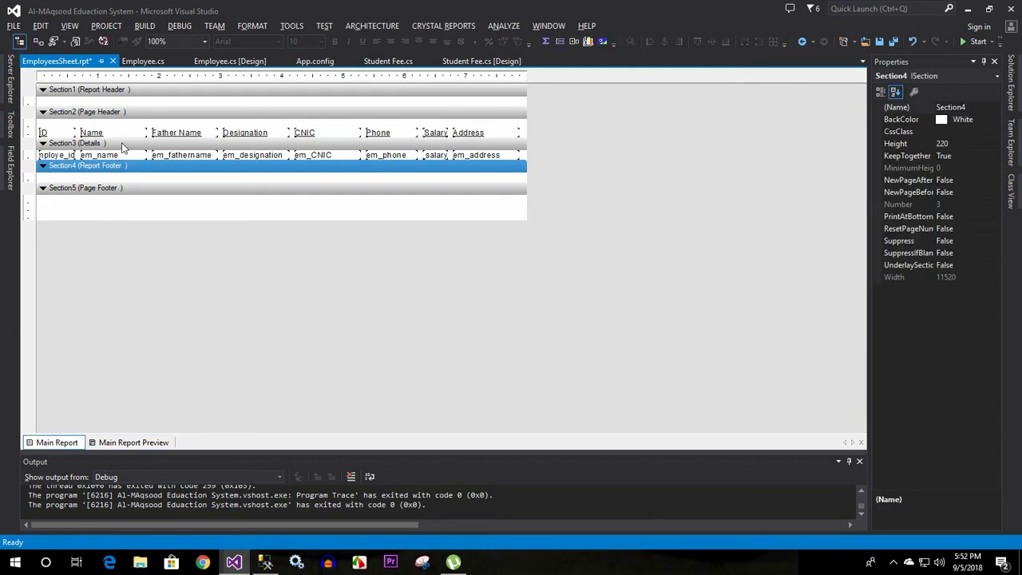
{"action": "left_click", "coordinate": [124, 145]}
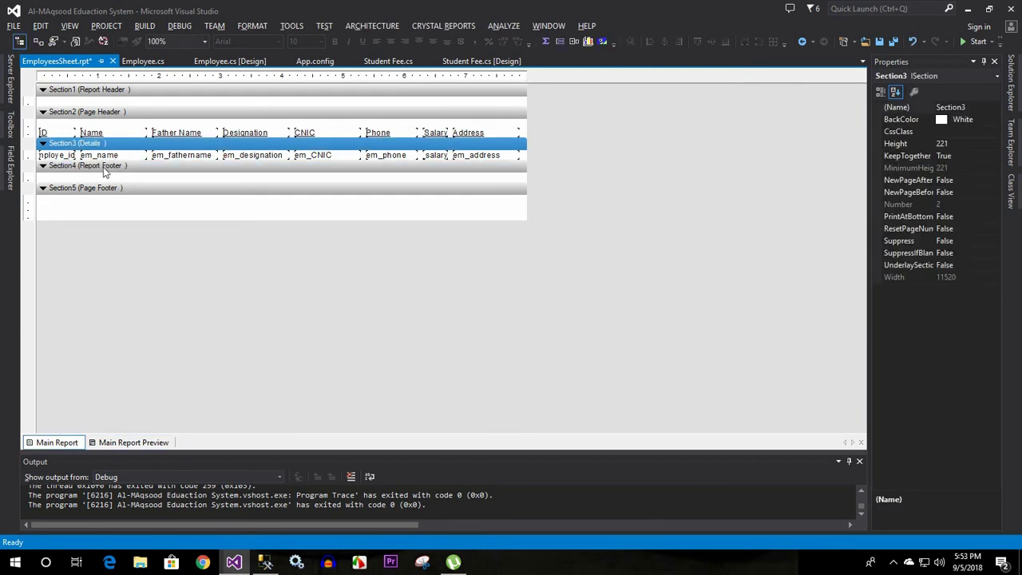
{"action": "left_click_drag", "start_coordinate": [106, 160], "coordinate": [106, 169]}
{"action": "left_click", "coordinate": [94, 443]}
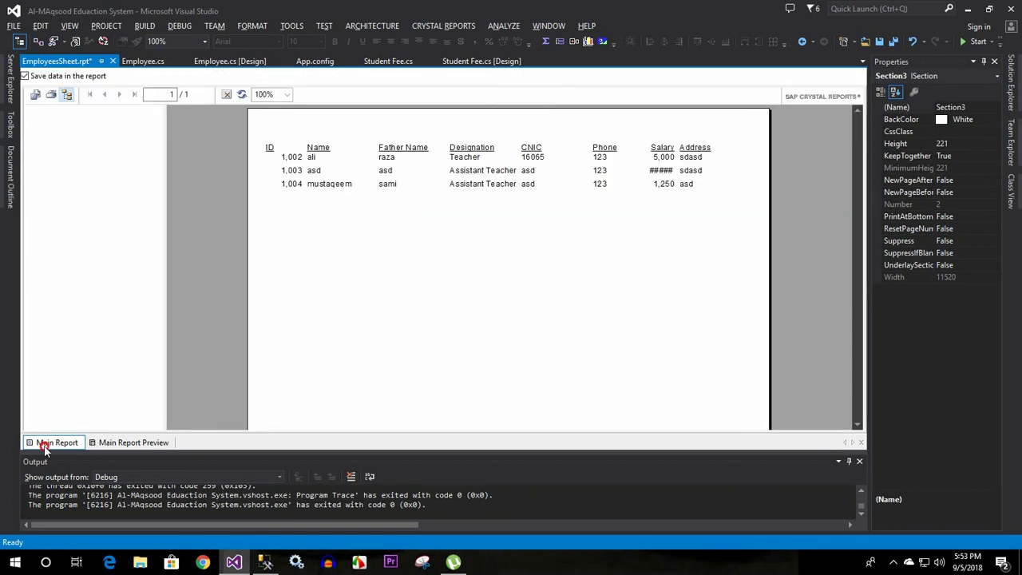
{"action": "left_click", "coordinate": [44, 449]}
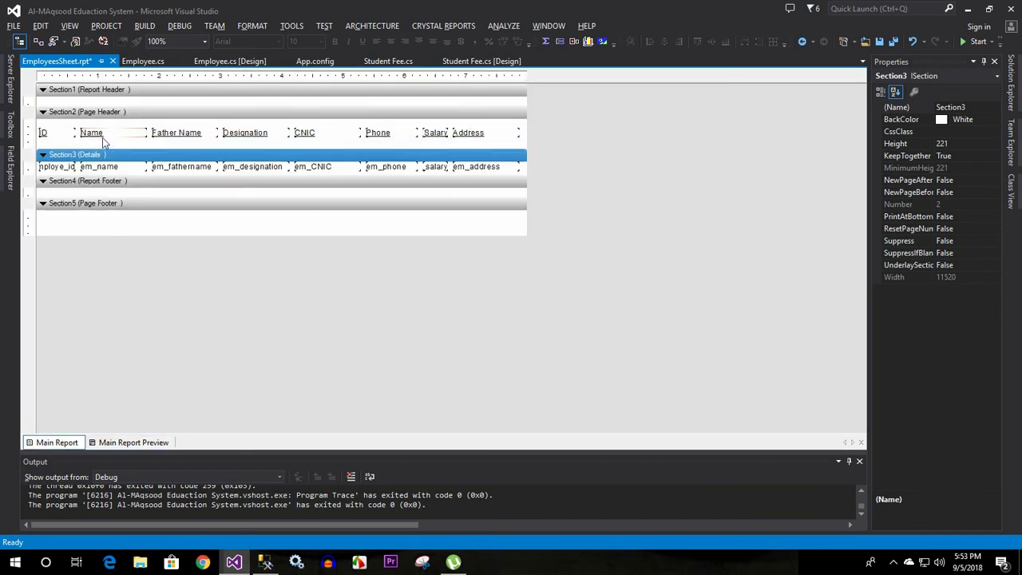
{"action": "left_click_drag", "start_coordinate": [104, 151], "coordinate": [100, 140]}
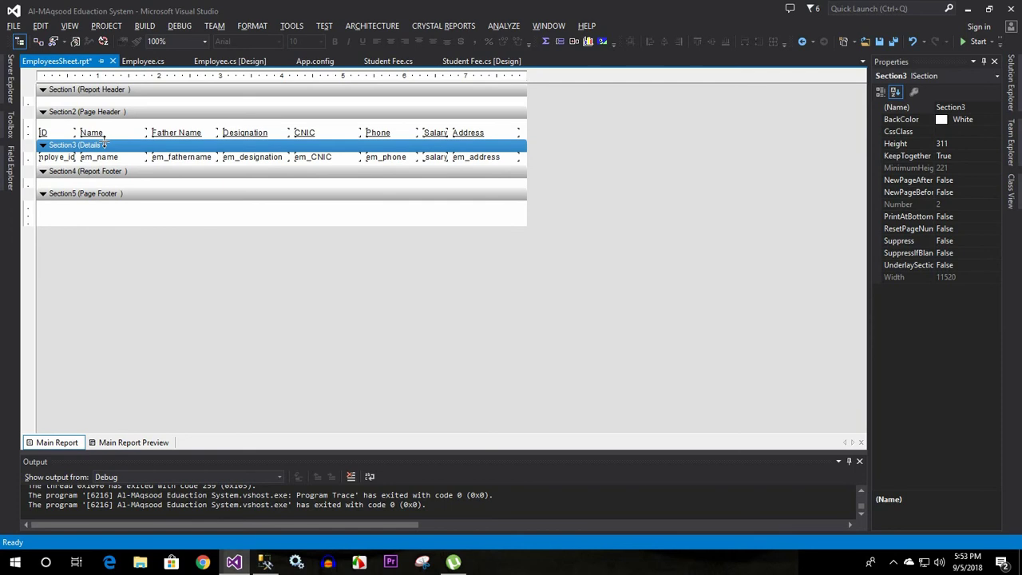
{"action": "left_click", "coordinate": [108, 443]}
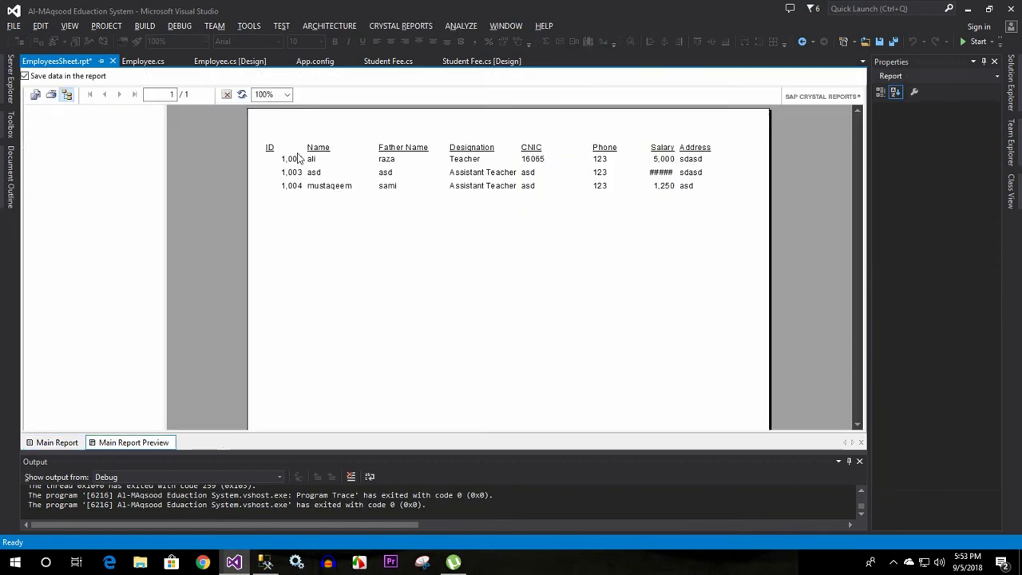
{"action": "left_click", "coordinate": [64, 443]}
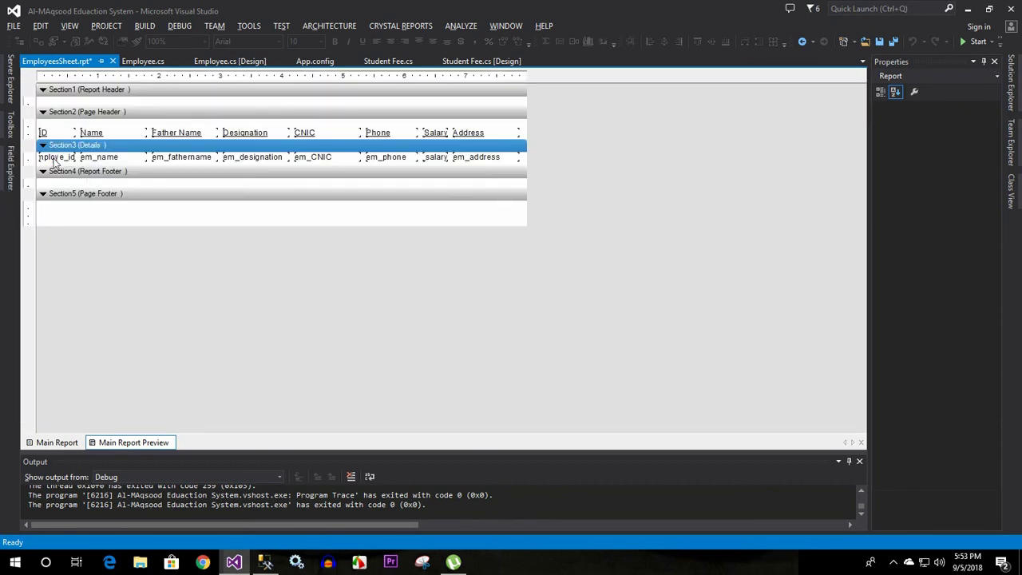
Center the ID and salary fields, then preview the report, where the salary shows #####
{"action": "left_click", "coordinate": [54, 158]}
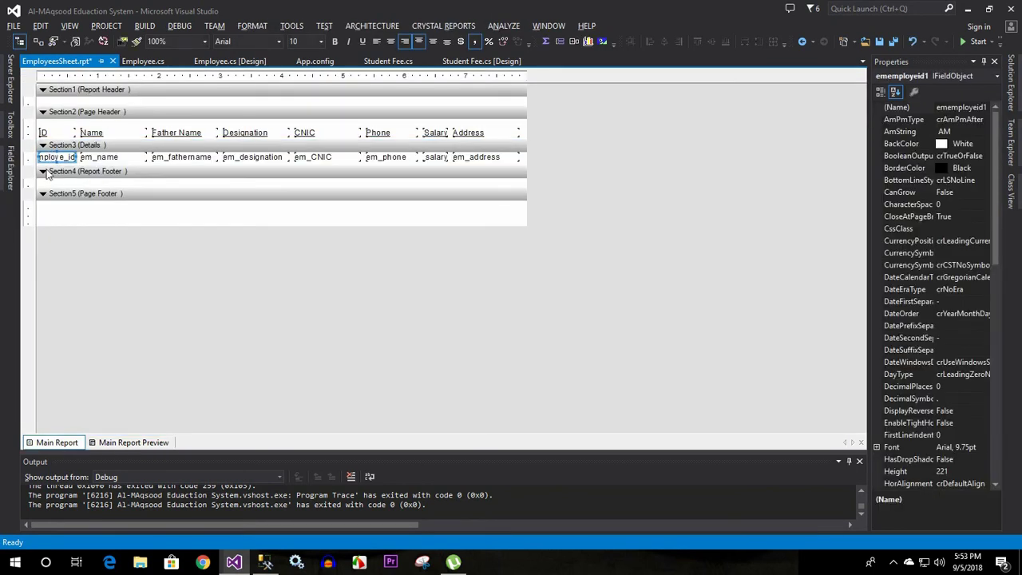
{"action": "left_click", "coordinate": [390, 43]}
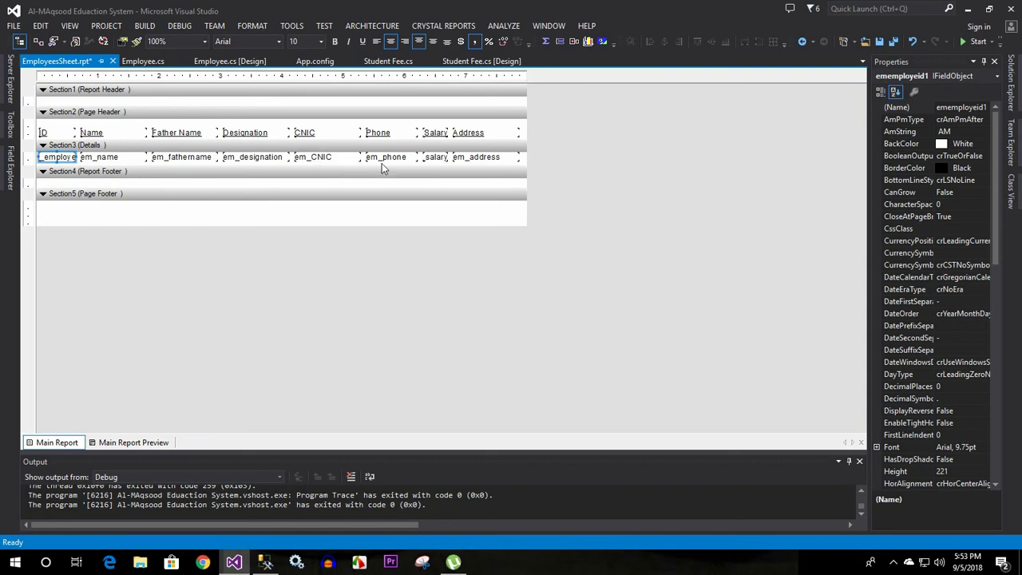
{"action": "left_click", "coordinate": [436, 158]}
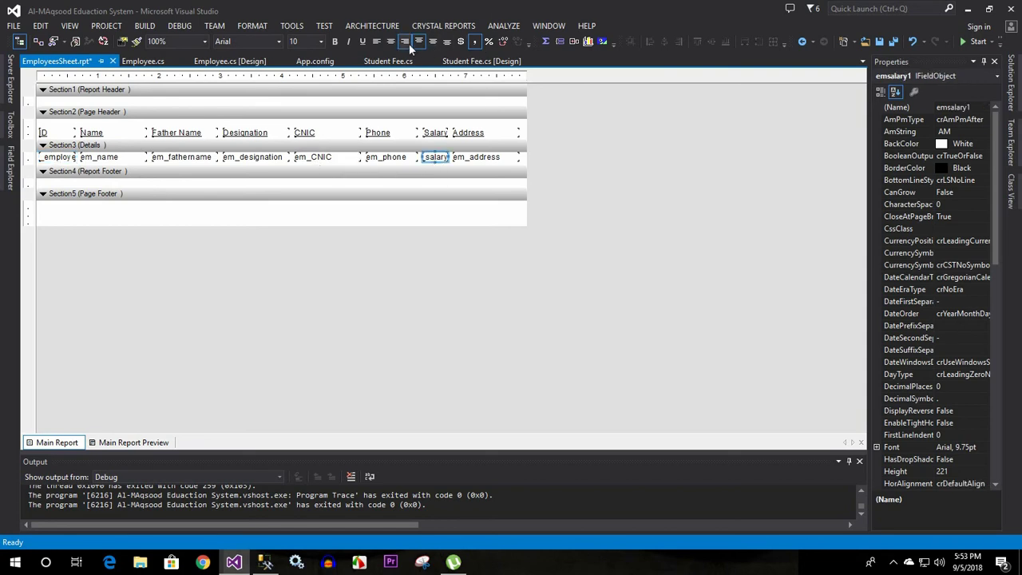
{"action": "left_click", "coordinate": [386, 42]}
{"action": "left_click", "coordinate": [116, 443]}
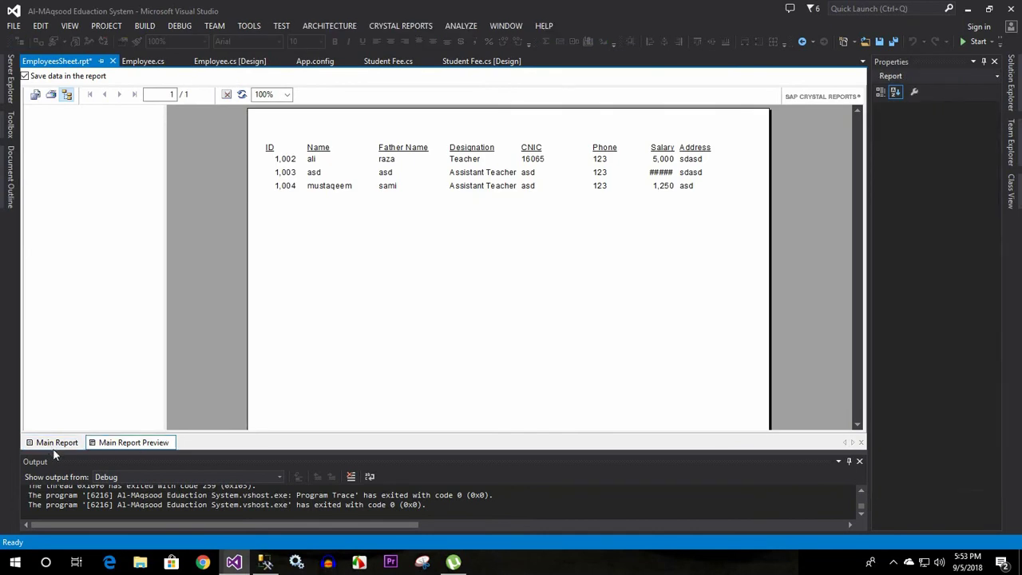
{"action": "left_click", "coordinate": [661, 176]}
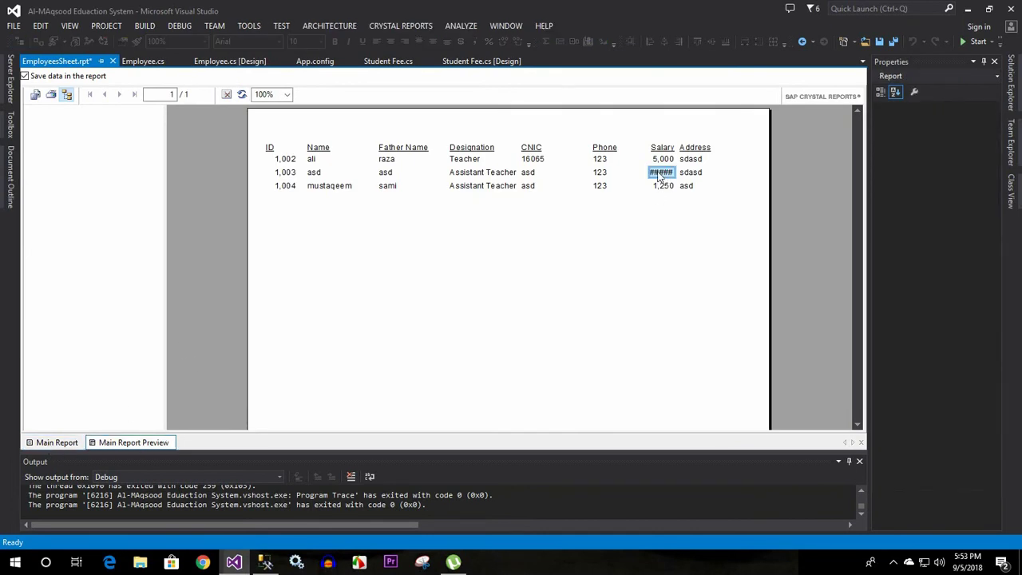
Widen the salary field leftward so 10,255 displays fully in the preview
{"action": "left_click", "coordinate": [55, 443]}
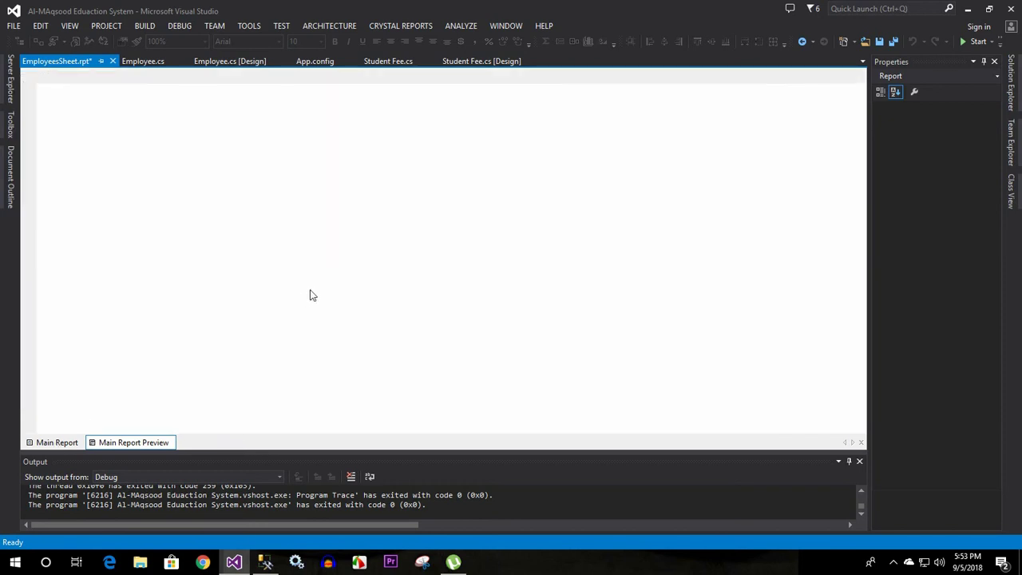
{"action": "left_click", "coordinate": [432, 157]}
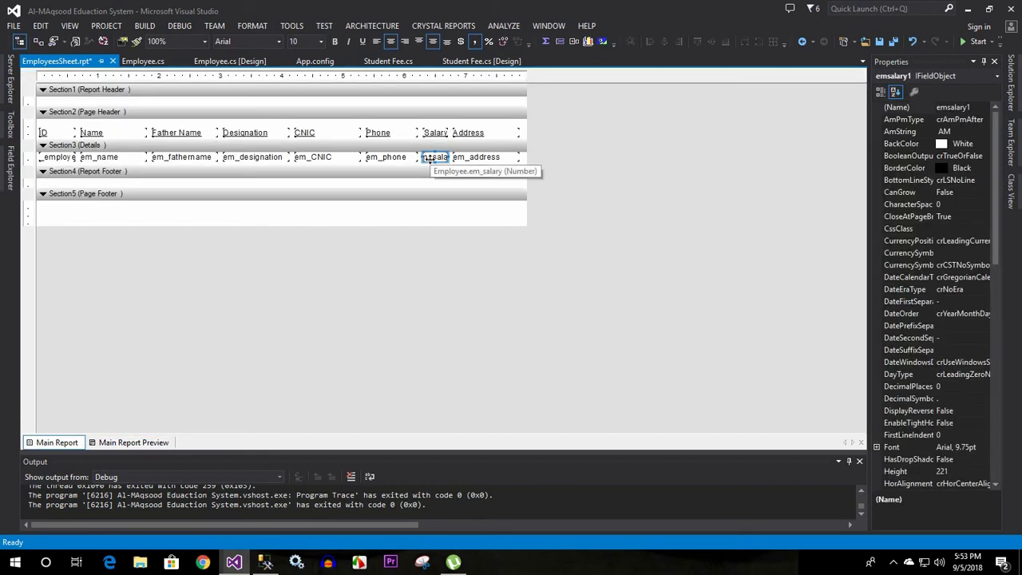
{"action": "left_click_drag", "start_coordinate": [422, 156], "coordinate": [415, 157]}
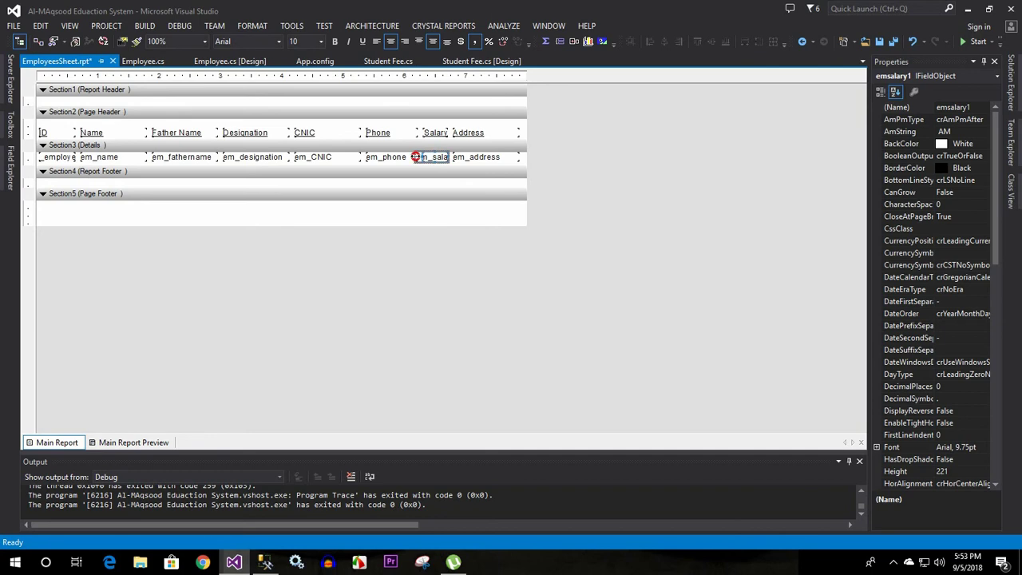
{"action": "left_click", "coordinate": [412, 157]}
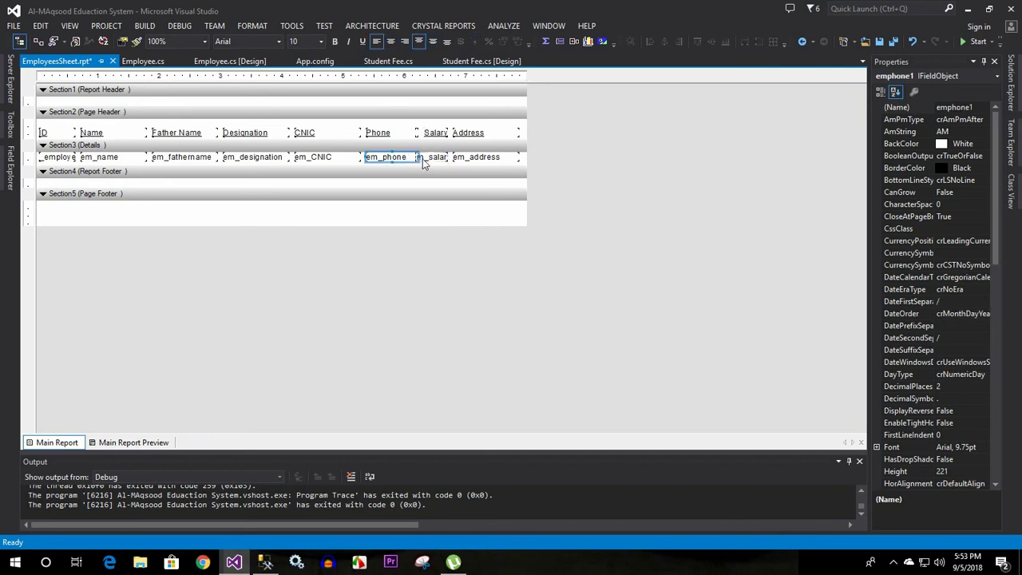
{"action": "left_click", "coordinate": [101, 443]}
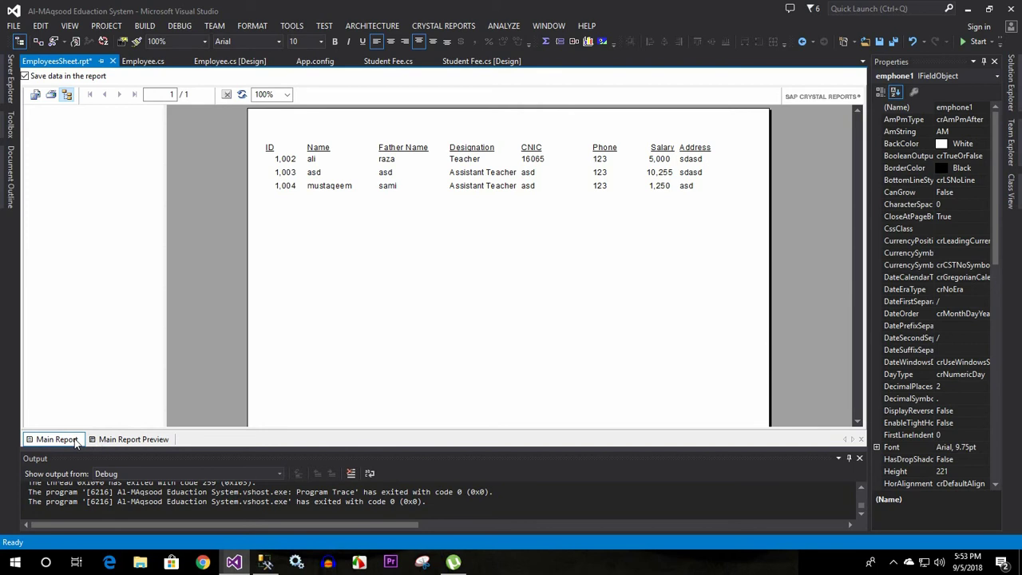
{"action": "left_click", "coordinate": [648, 177]}
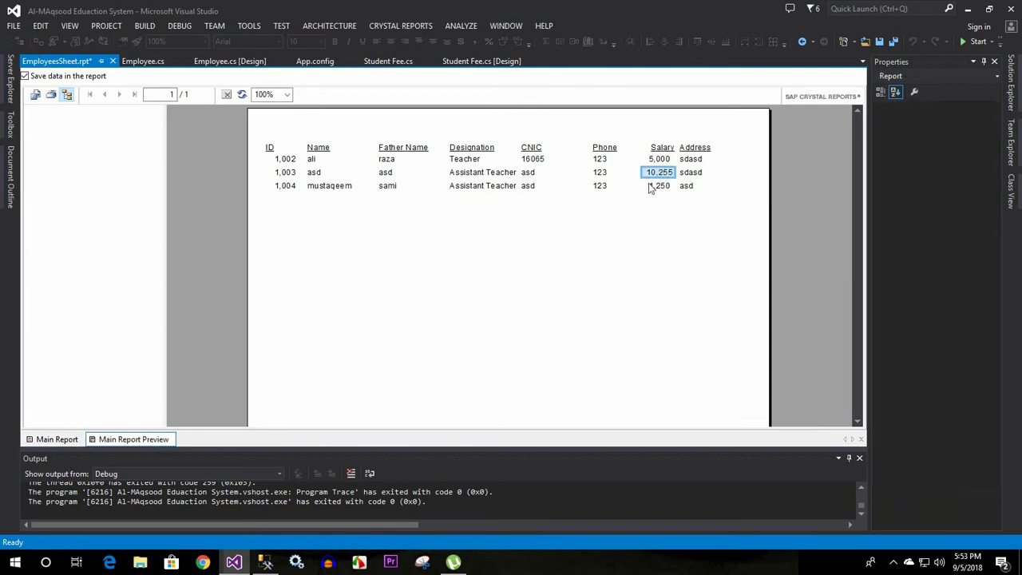
Return to the report design layout and select the phone field
{"action": "left_click", "coordinate": [57, 440]}
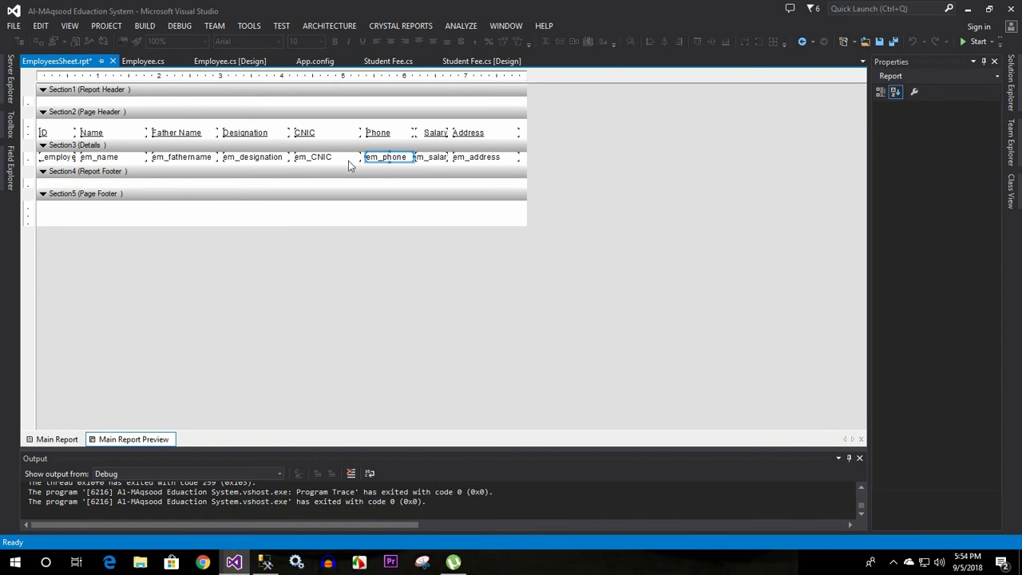
{"action": "right_click", "coordinate": [391, 157]}
{"action": "left_click", "coordinate": [347, 160]}
{"action": "right_click", "coordinate": [402, 160]}
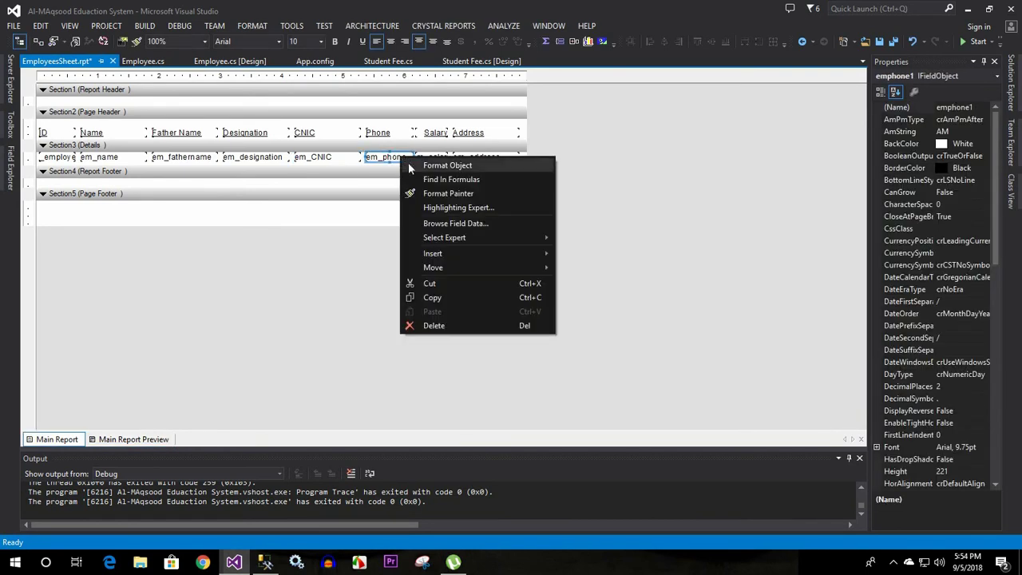
Review the phone field's Border and Paragraph format options, close without changes, and select the ID field
{"action": "left_click", "coordinate": [415, 165]}
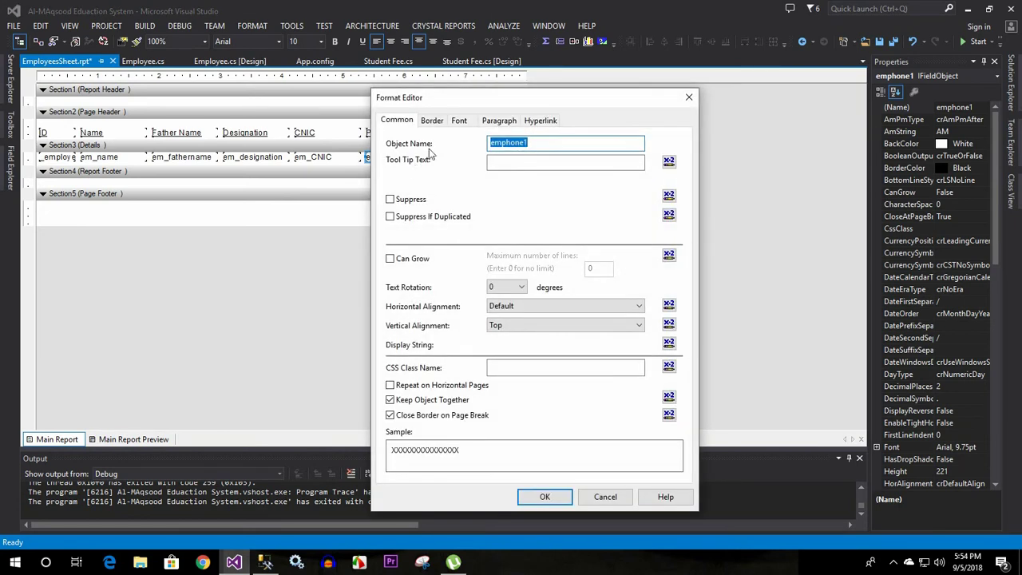
{"action": "left_click", "coordinate": [432, 121]}
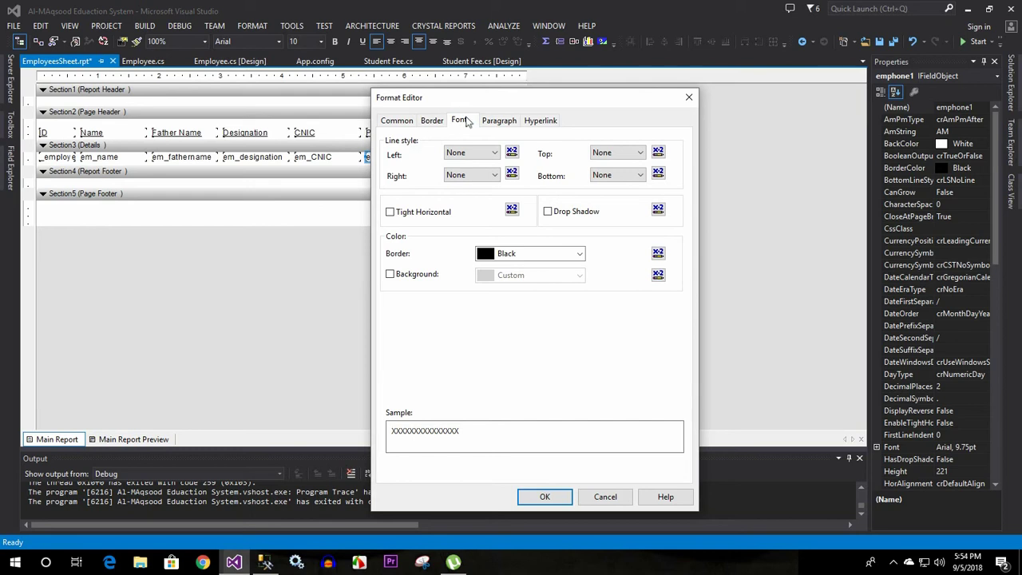
{"action": "left_click", "coordinate": [490, 123]}
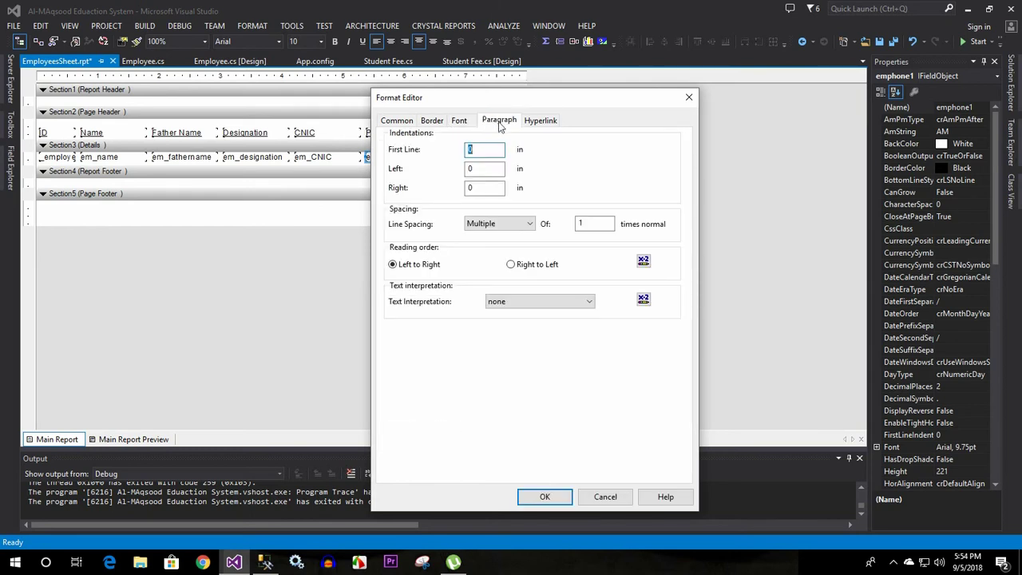
{"action": "left_click", "coordinate": [689, 98]}
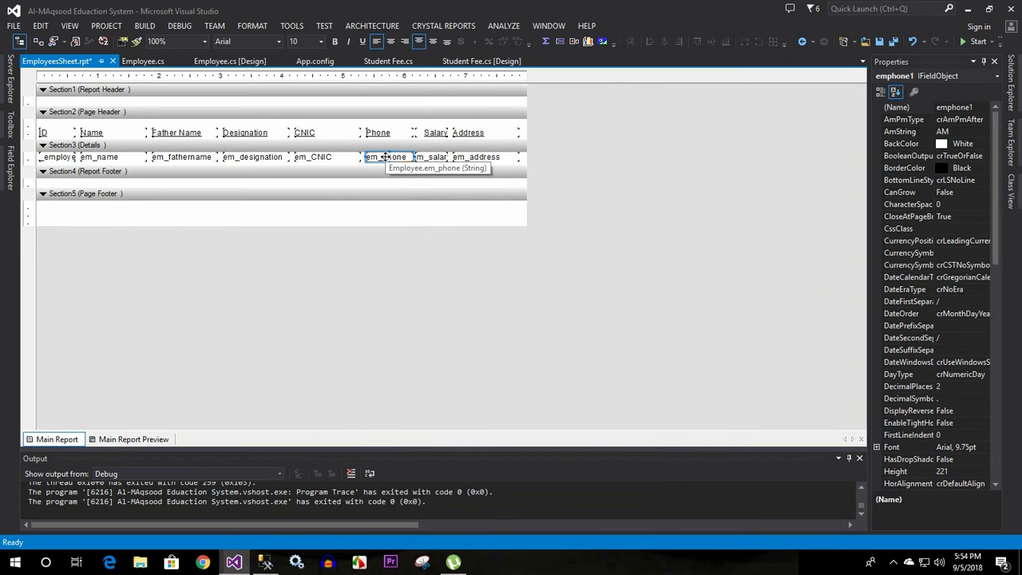
{"action": "left_click", "coordinate": [56, 158]}
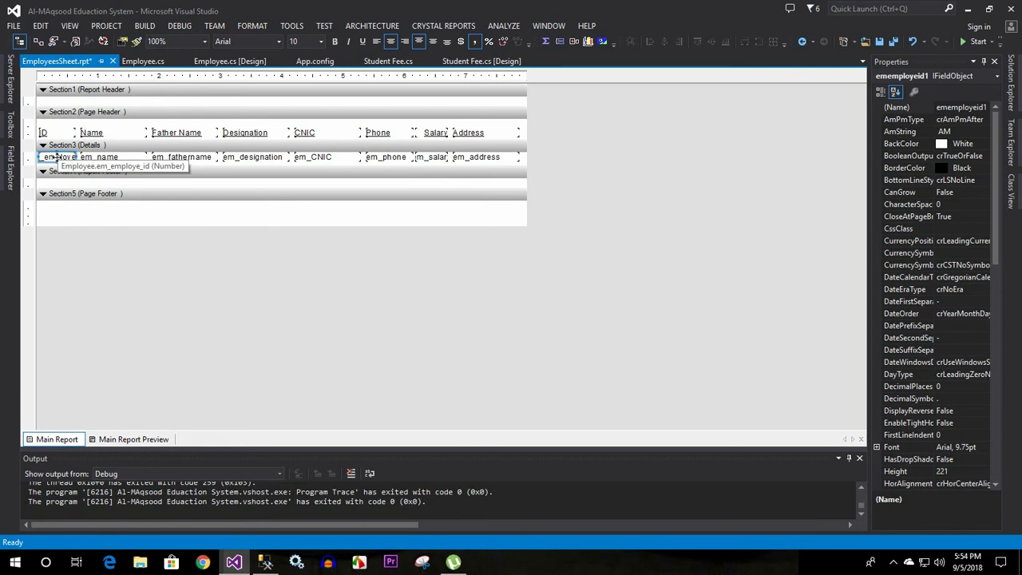
Customize the ID field's number format to show negative numbers with no sign
{"action": "right_click", "coordinate": [56, 157]}
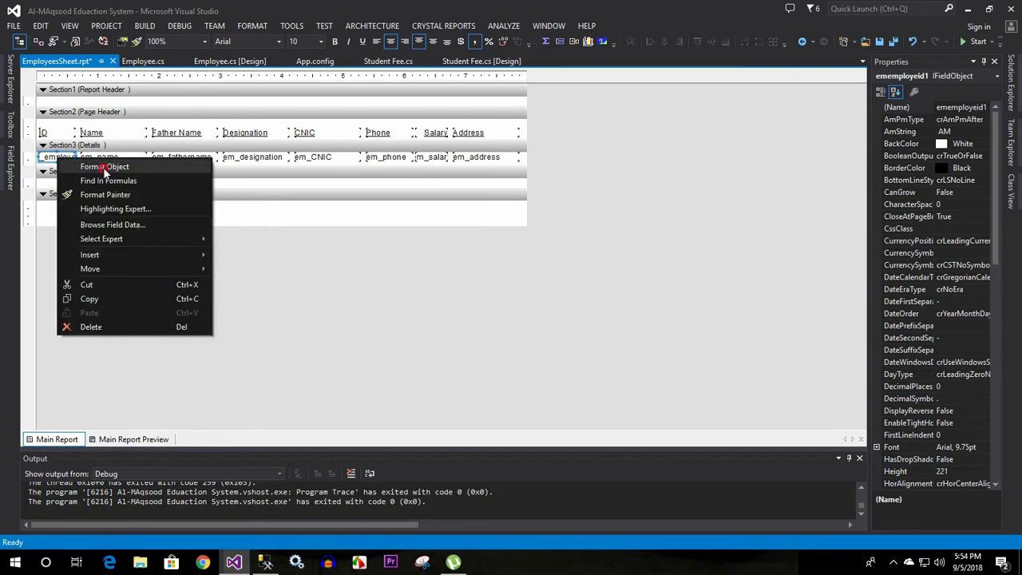
{"action": "left_click", "coordinate": [103, 167]}
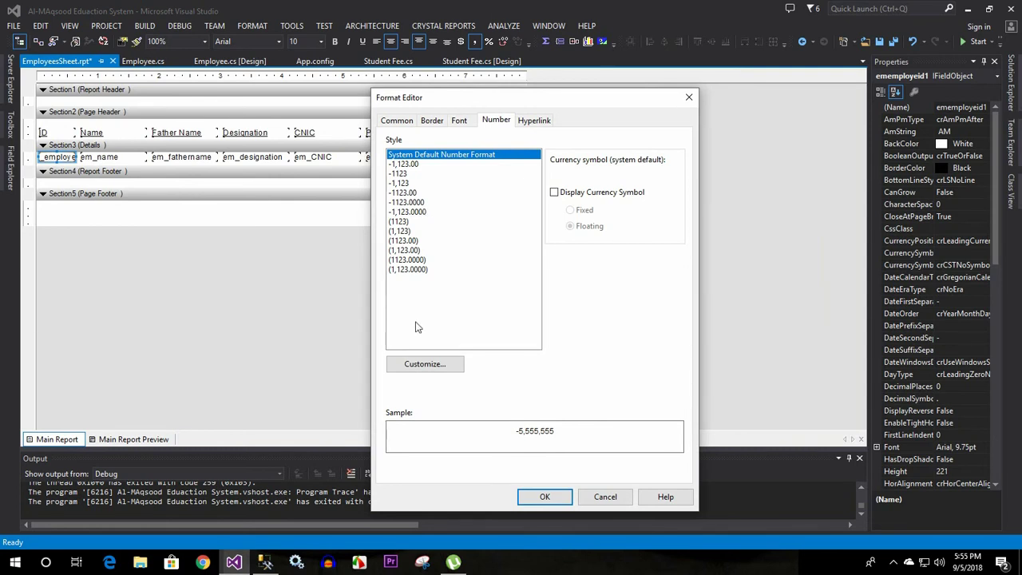
{"action": "left_click", "coordinate": [424, 365]}
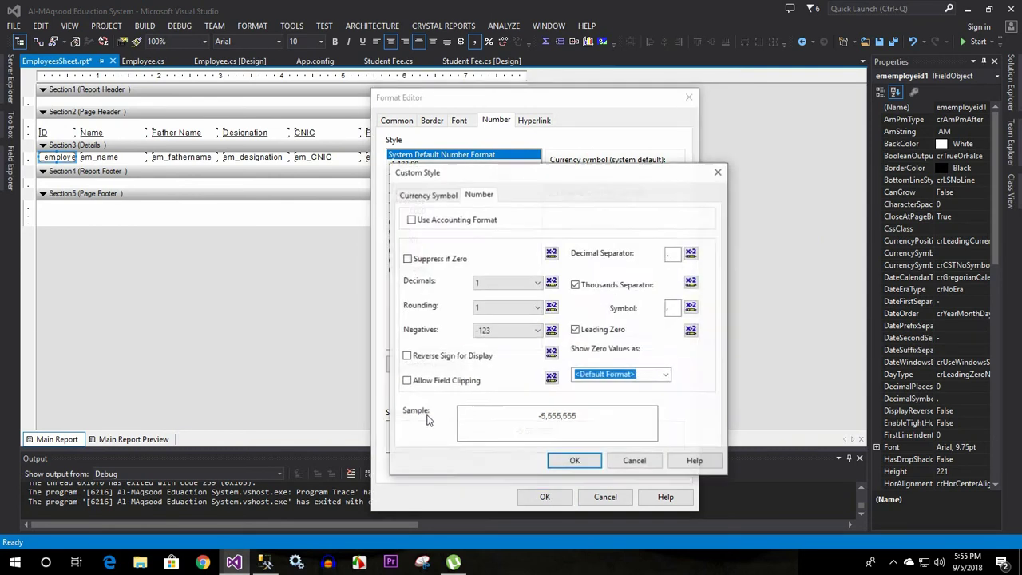
{"action": "left_click", "coordinate": [489, 330]}
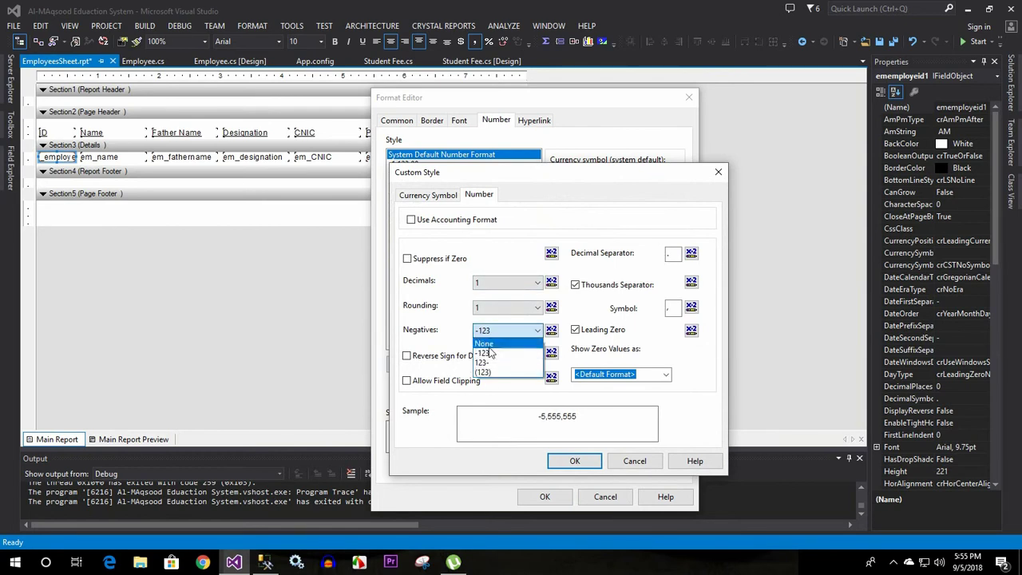
{"action": "left_click", "coordinate": [489, 345]}
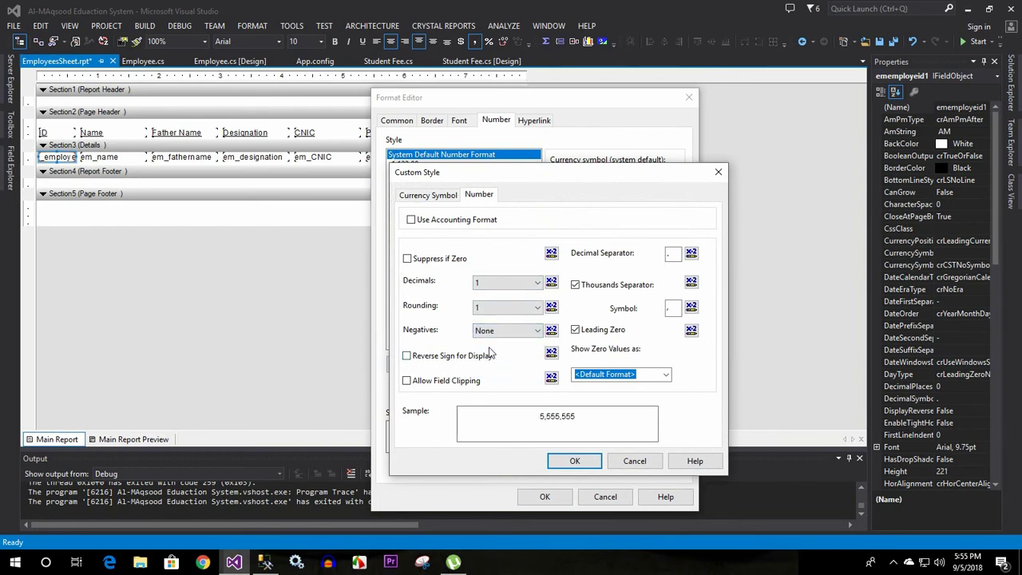
Replace the $ currency symbol with Rs for the IDs, apply it, and preview the report
{"action": "left_click", "coordinate": [414, 198]}
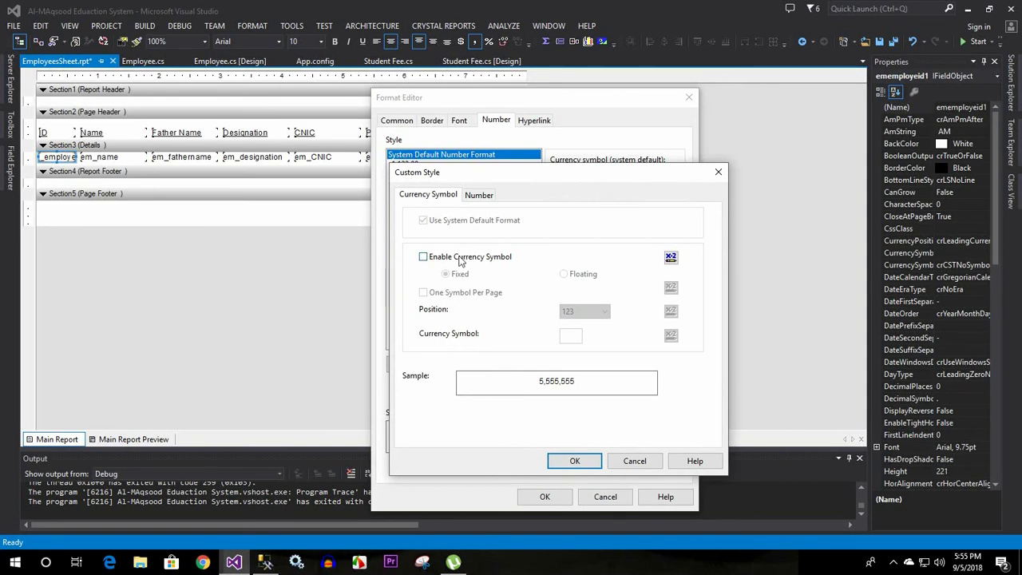
{"action": "left_click", "coordinate": [460, 258]}
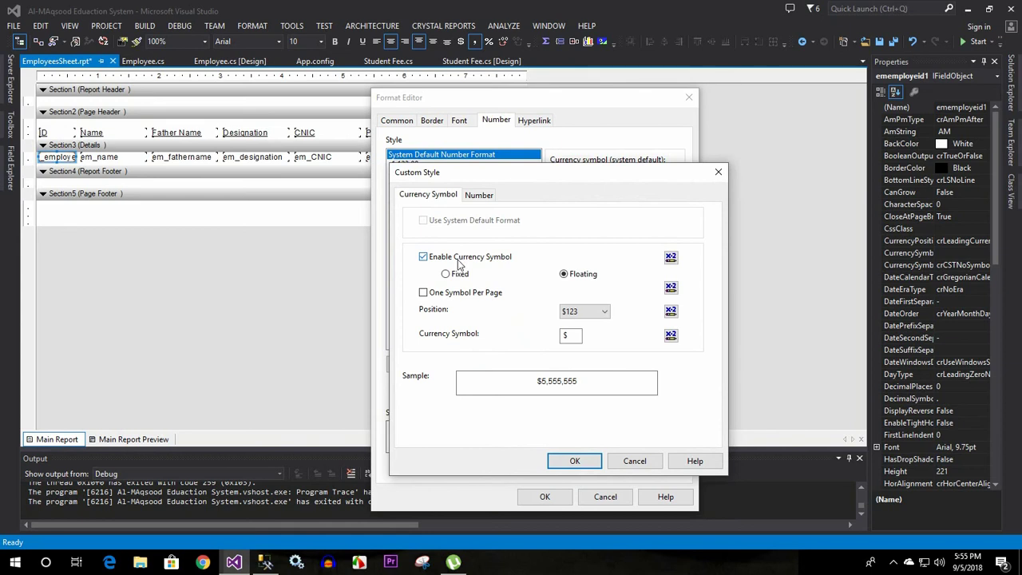
{"action": "left_click", "coordinate": [459, 276]}
{"action": "left_click", "coordinate": [568, 336]}
{"action": "left_click", "coordinate": [568, 336]}
{"action": "left_click_drag", "start_coordinate": [570, 335], "coordinate": [547, 338]}
{"action": "type", "text": "Rs"}
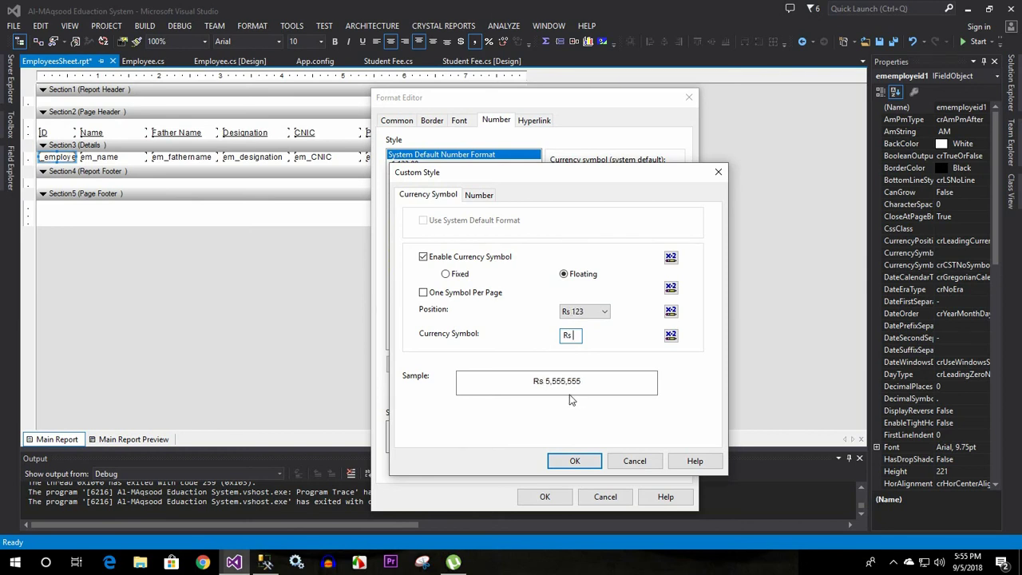
{"action": "left_click", "coordinate": [575, 460]}
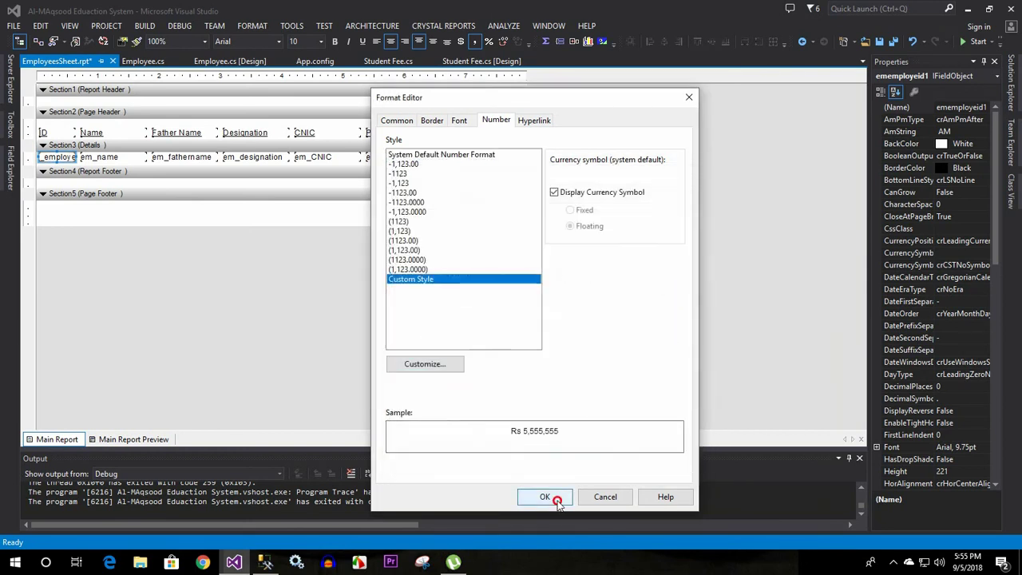
{"action": "left_click", "coordinate": [545, 496]}
{"action": "left_click", "coordinate": [148, 443]}
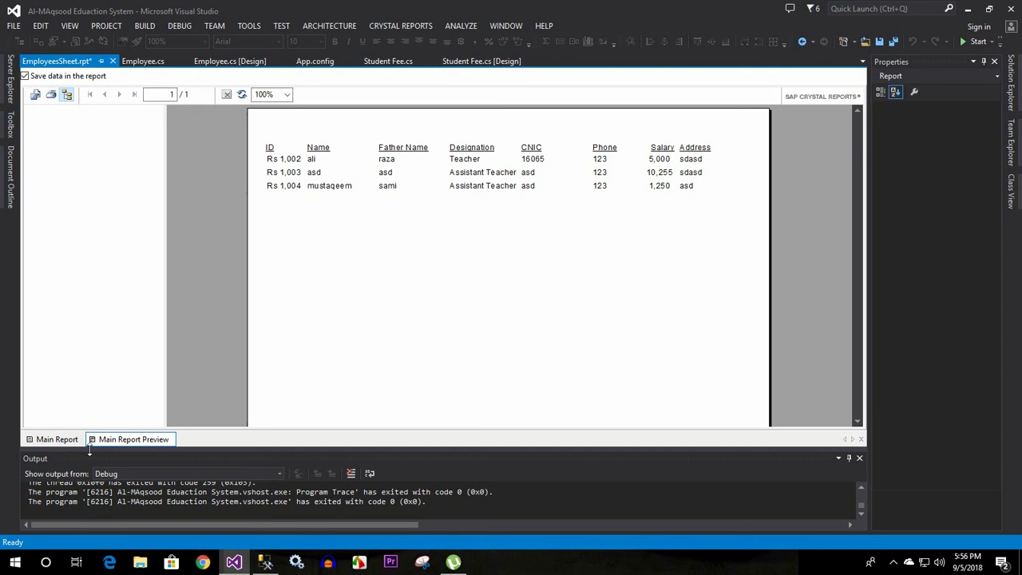
{"action": "left_click", "coordinate": [49, 442]}
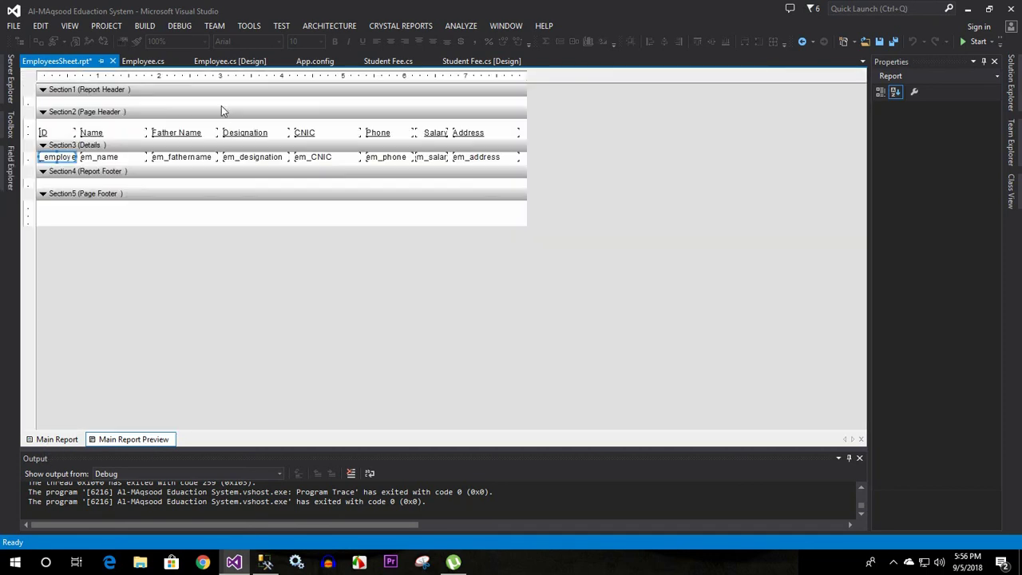
Make the report header taller and place a trial text object in it
{"action": "left_click", "coordinate": [167, 104]}
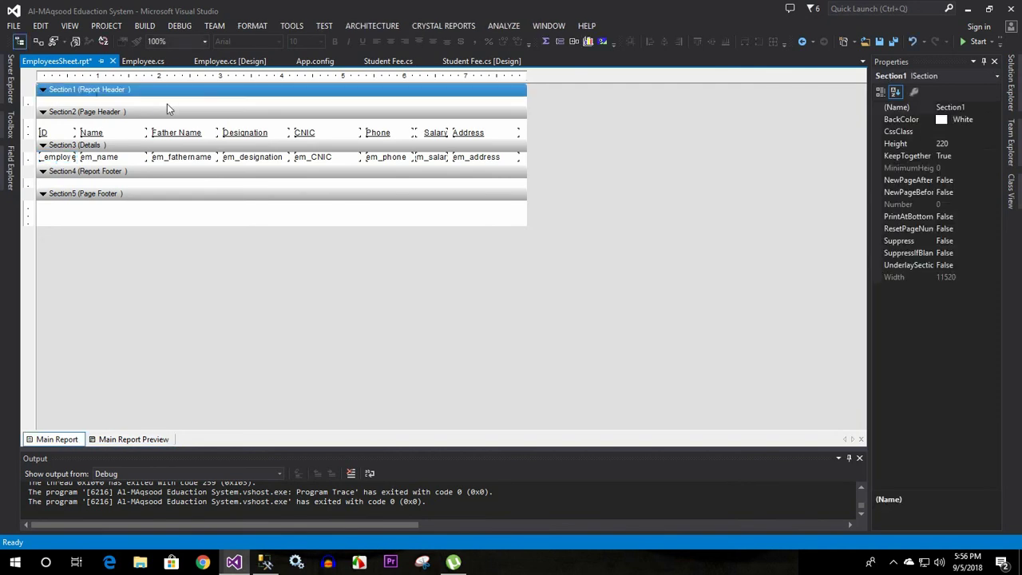
{"action": "left_click_drag", "start_coordinate": [168, 106], "coordinate": [171, 119]}
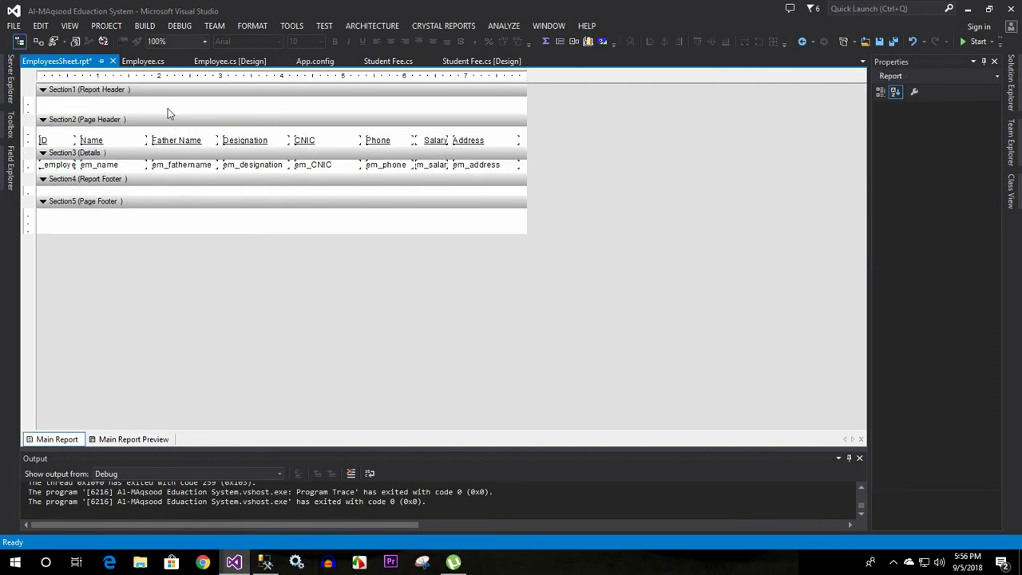
{"action": "right_click", "coordinate": [167, 106]}
{"action": "mouse_move", "coordinate": [199, 113]}
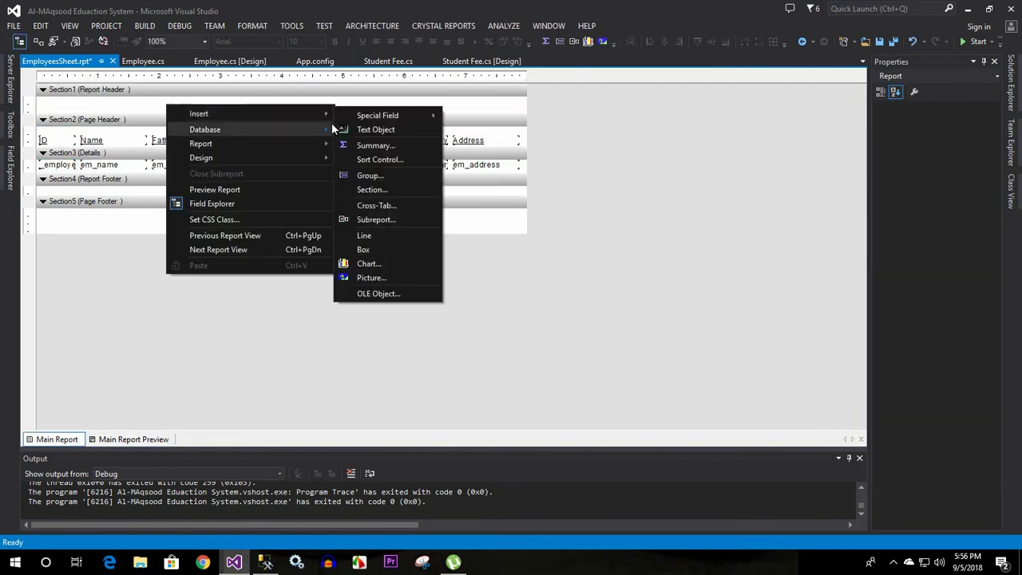
{"action": "left_click", "coordinate": [374, 130]}
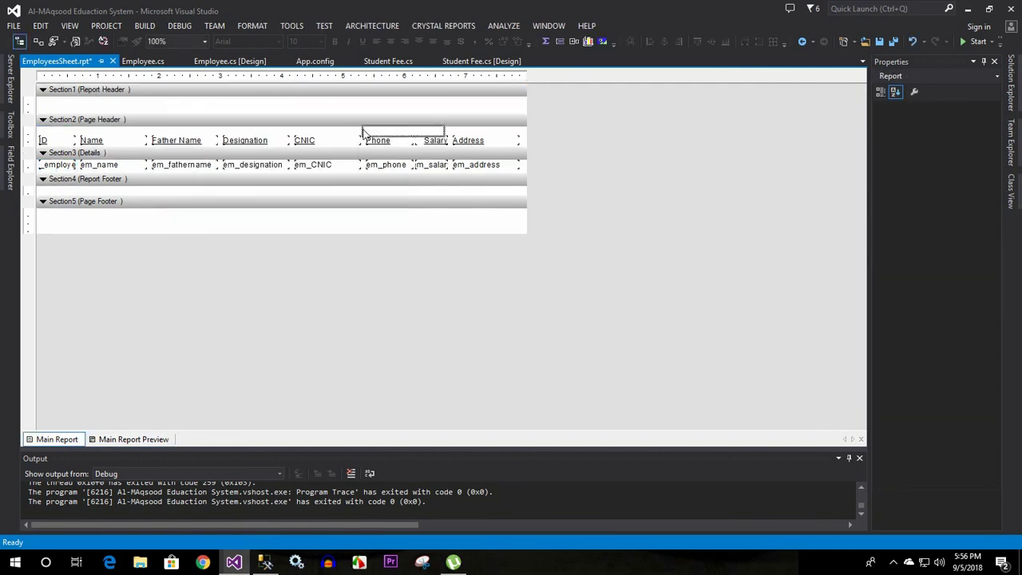
{"action": "left_click", "coordinate": [82, 104]}
{"action": "right_click", "coordinate": [225, 104]}
{"action": "left_click", "coordinate": [126, 108]}
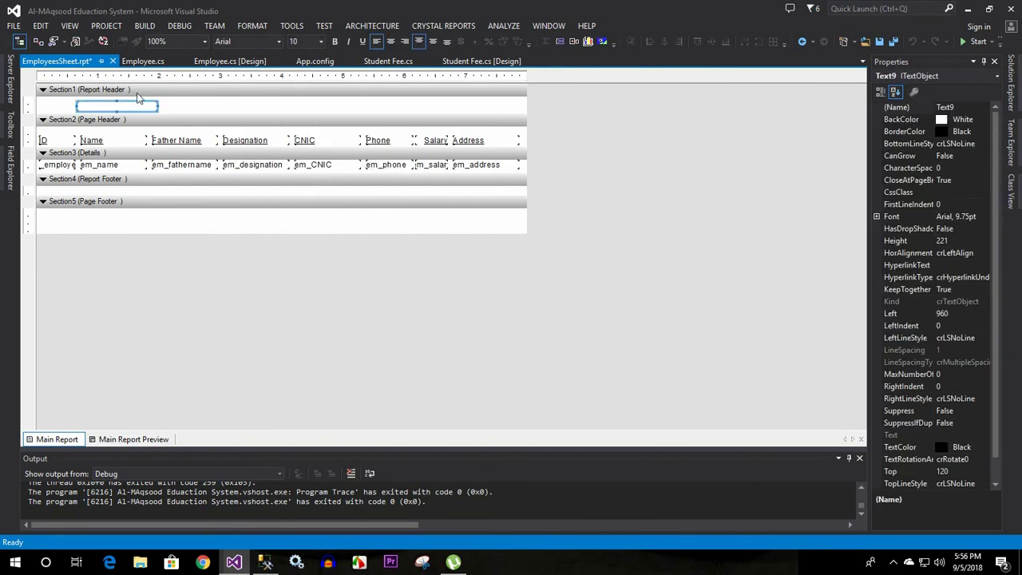
{"action": "left_click", "coordinate": [137, 98]}
Insert a text object reading 'Employees Details' in the report header and shift it right
{"action": "right_click", "coordinate": [138, 94]}
{"action": "right_click", "coordinate": [119, 105]}
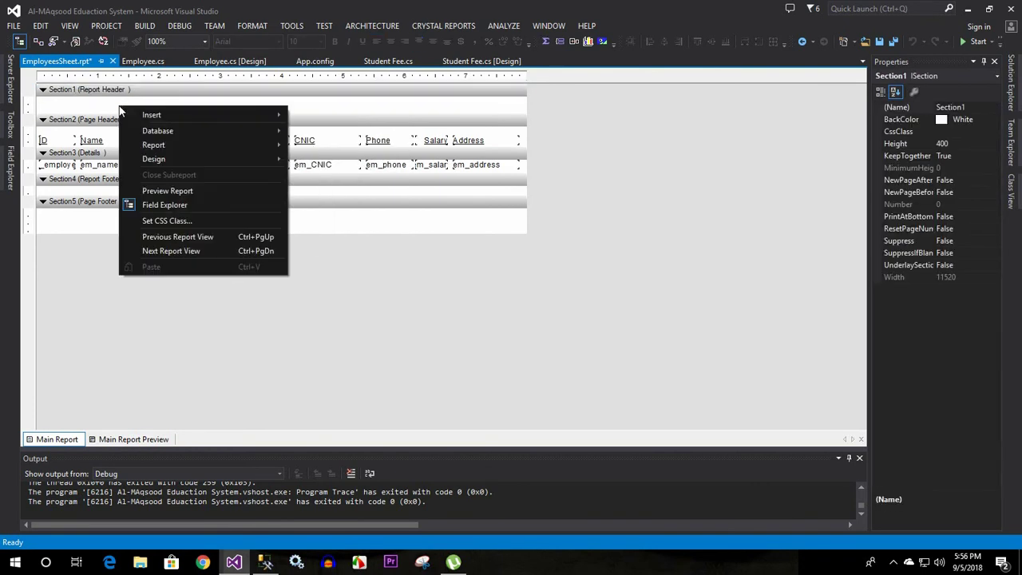
{"action": "mouse_move", "coordinate": [263, 112]}
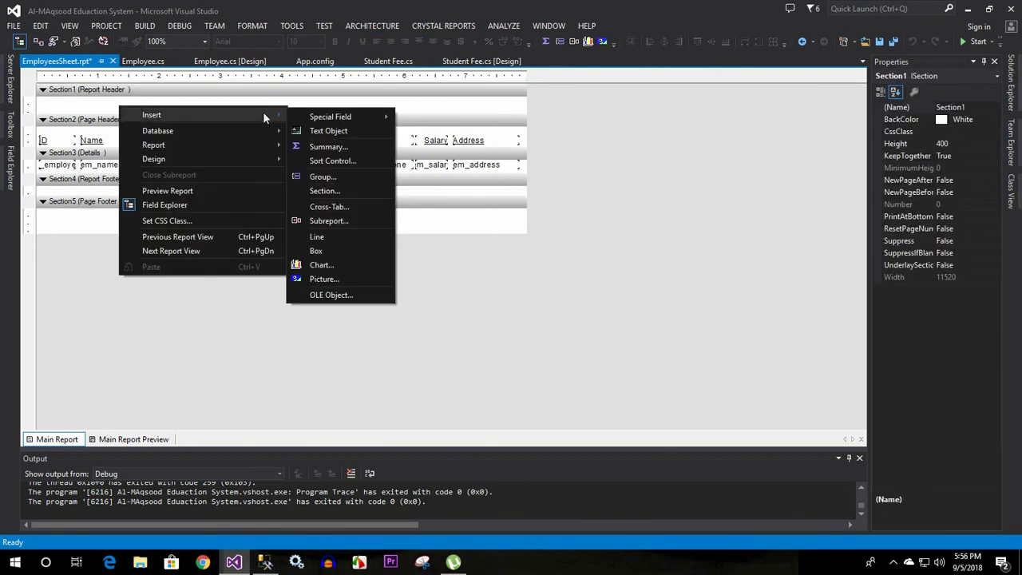
{"action": "left_click", "coordinate": [330, 132]}
{"action": "left_click", "coordinate": [114, 102]}
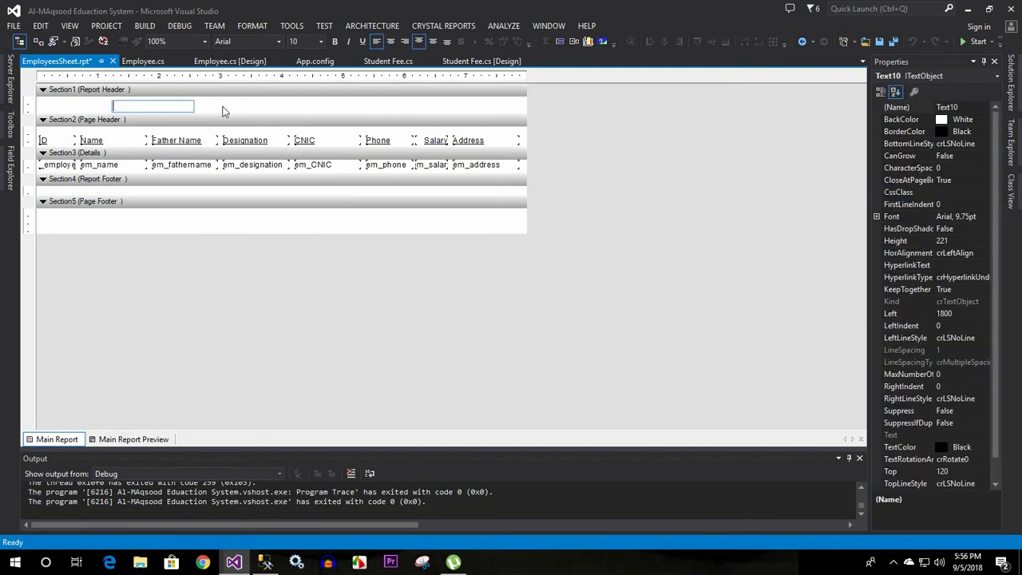
{"action": "type", "text": "Employees Details"}
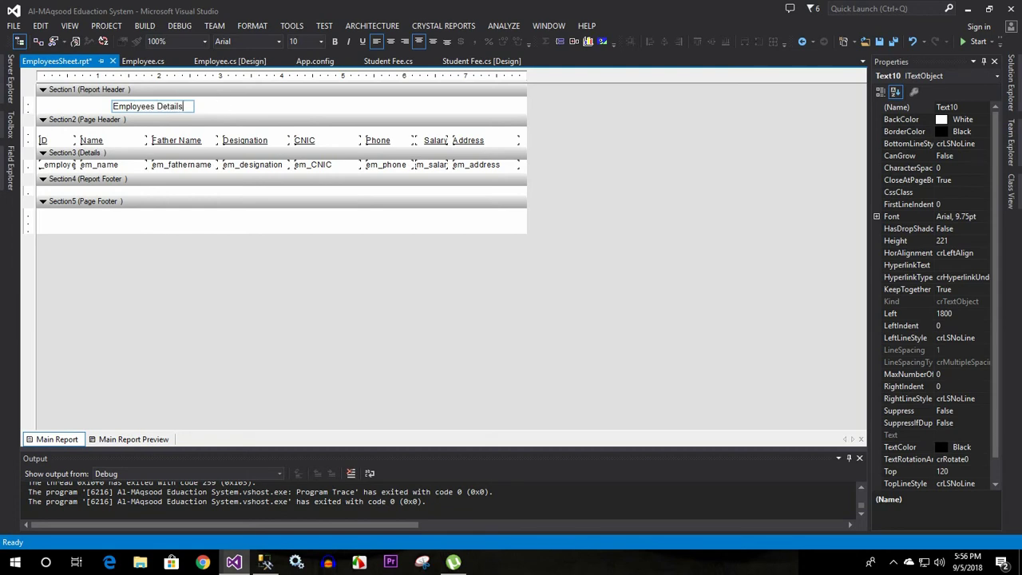
{"action": "left_click", "coordinate": [223, 106]}
{"action": "left_click_drag", "start_coordinate": [178, 107], "coordinate": [224, 104]}
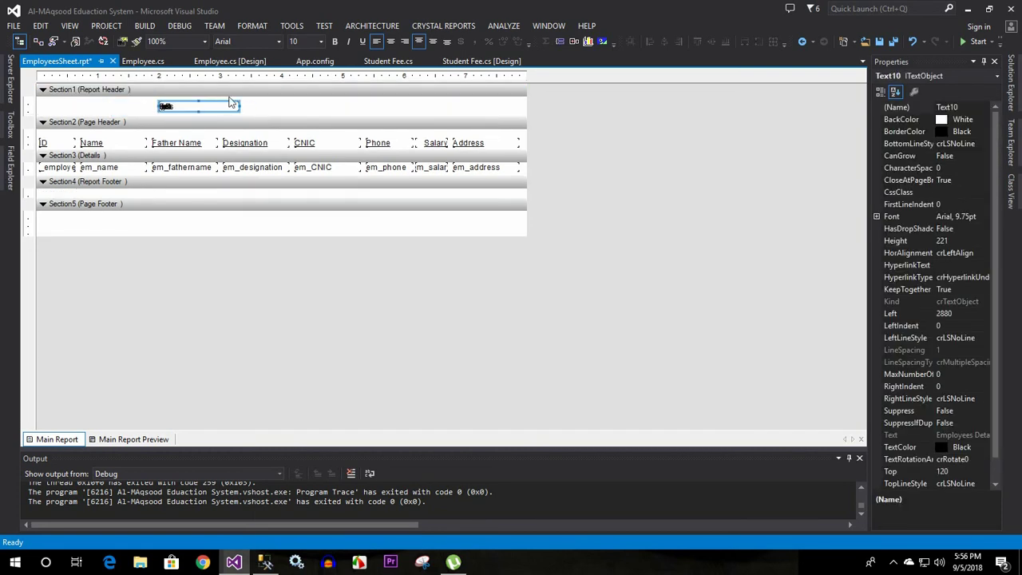
Center the title text and widen its box to the right
{"action": "left_click", "coordinate": [391, 42]}
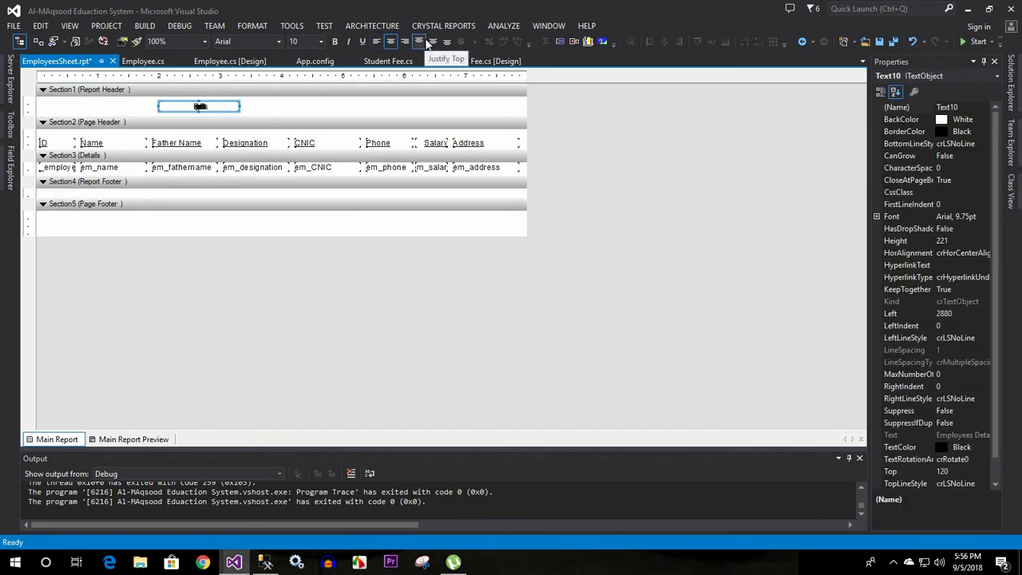
{"action": "left_click", "coordinate": [433, 42]}
{"action": "left_click_drag", "start_coordinate": [242, 106], "coordinate": [435, 106]}
{"action": "double_click", "coordinate": [318, 105]}
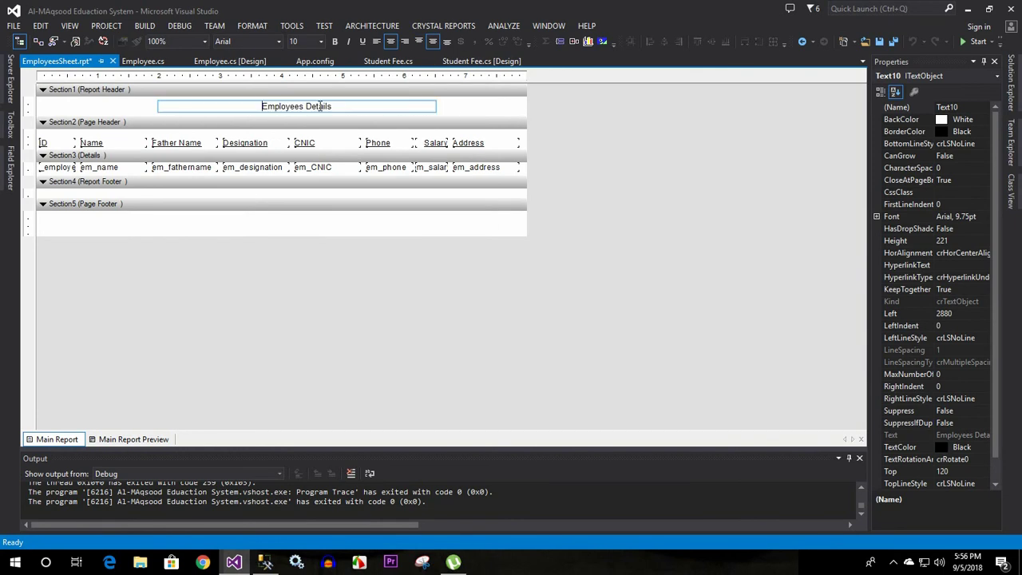
{"action": "left_click", "coordinate": [467, 107]}
{"action": "left_click", "coordinate": [376, 102]}
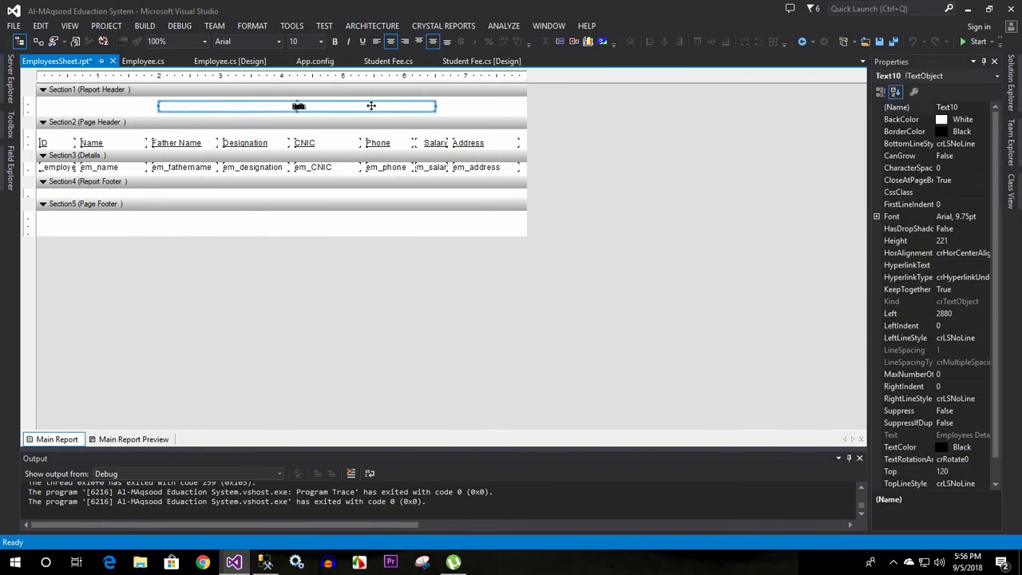
Delete the 'Employees Details' text, leaving the header empty, and open its insert menu
{"action": "double_click", "coordinate": [370, 106]}
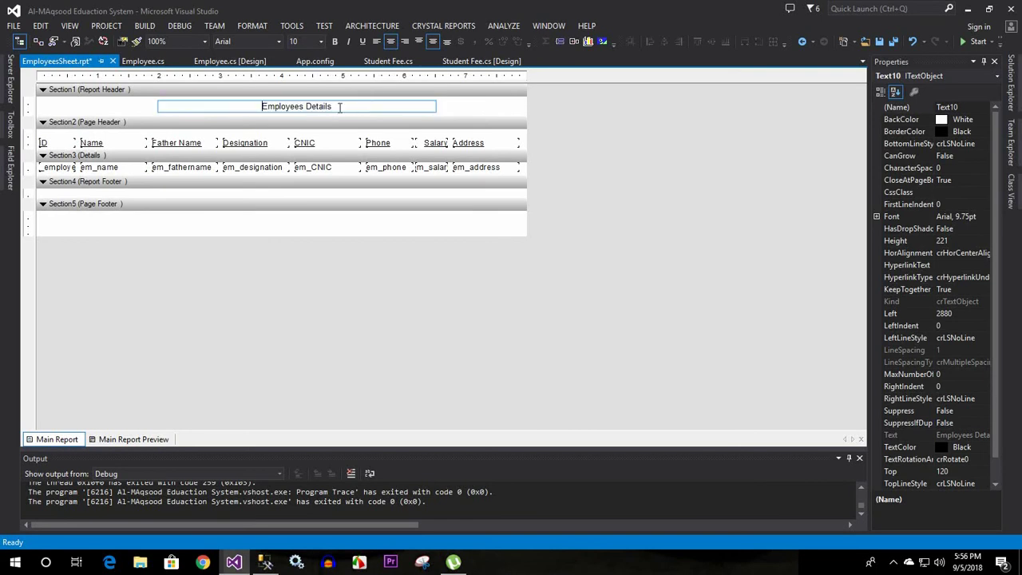
{"action": "left_click_drag", "start_coordinate": [342, 107], "coordinate": [223, 107]}
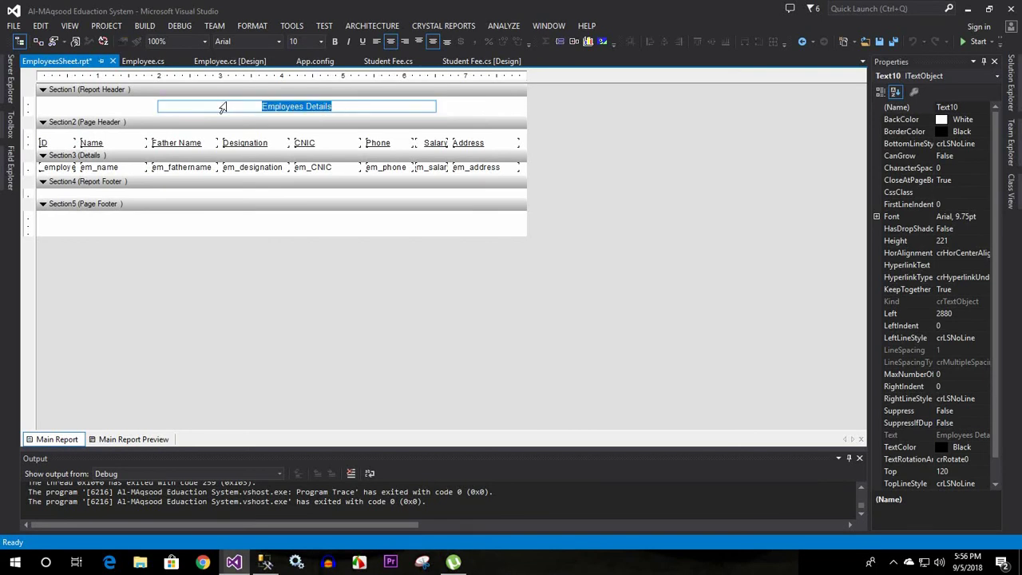
{"action": "key", "text": "Delete"}
{"action": "left_click", "coordinate": [142, 109]}
{"action": "left_click", "coordinate": [206, 105]}
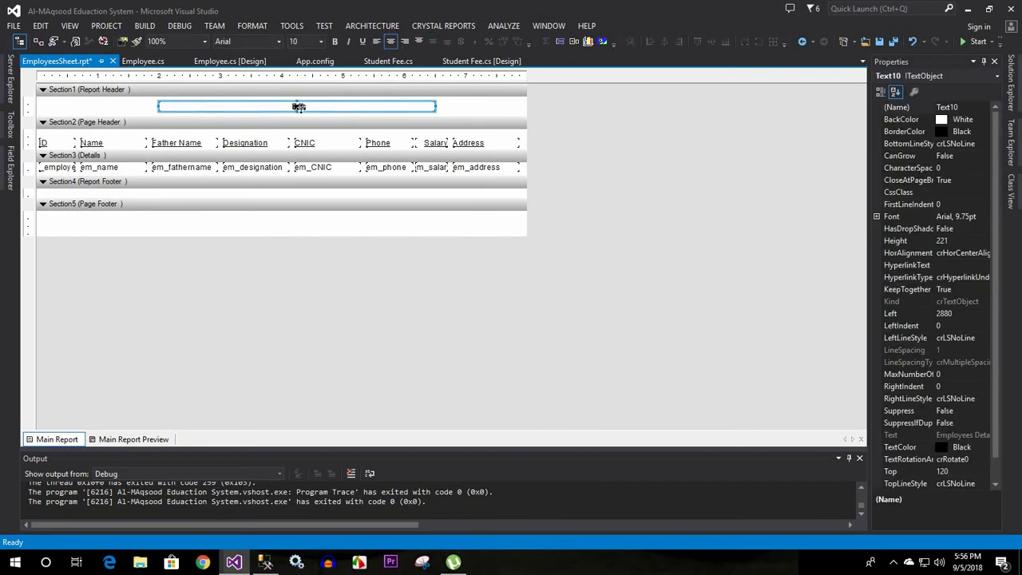
{"action": "left_click", "coordinate": [251, 110]}
{"action": "right_click", "coordinate": [250, 109]}
Add a text object reading 'Employees' to the report header, preview it, and return to design
{"action": "mouse_move", "coordinate": [280, 119]}
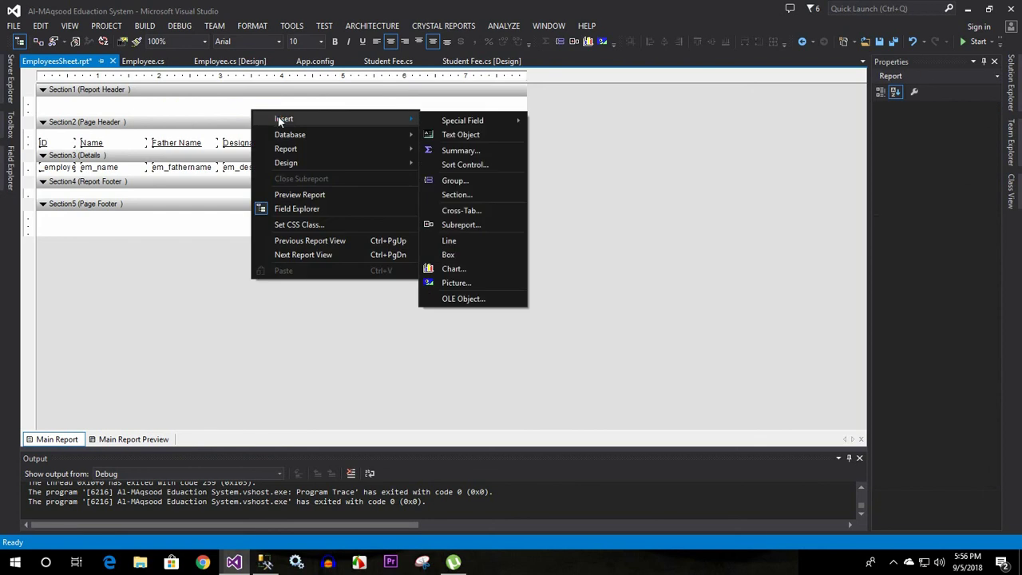
{"action": "left_click", "coordinate": [460, 136]}
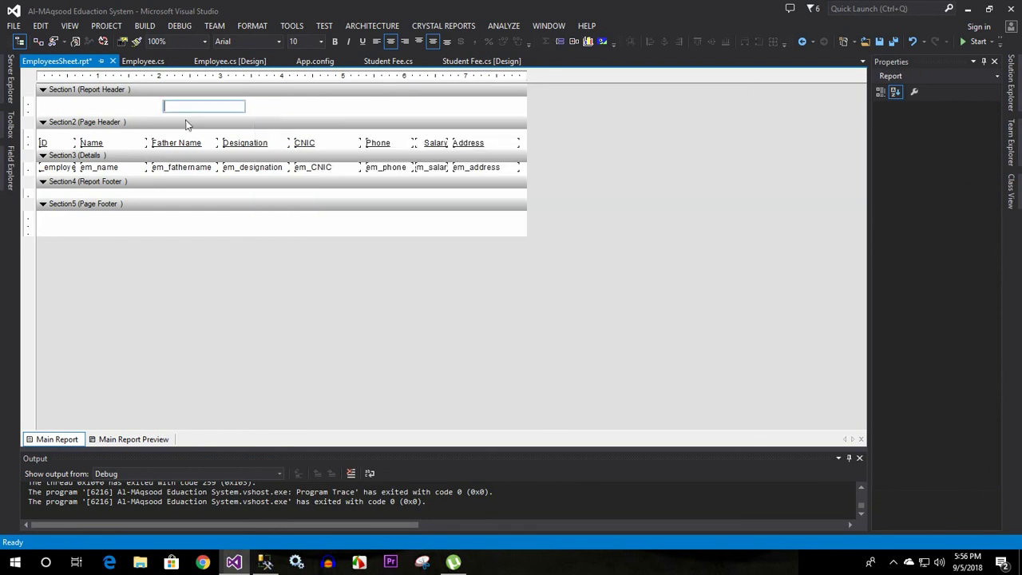
{"action": "left_click", "coordinate": [188, 118]}
{"action": "type", "text": "Emplo"}
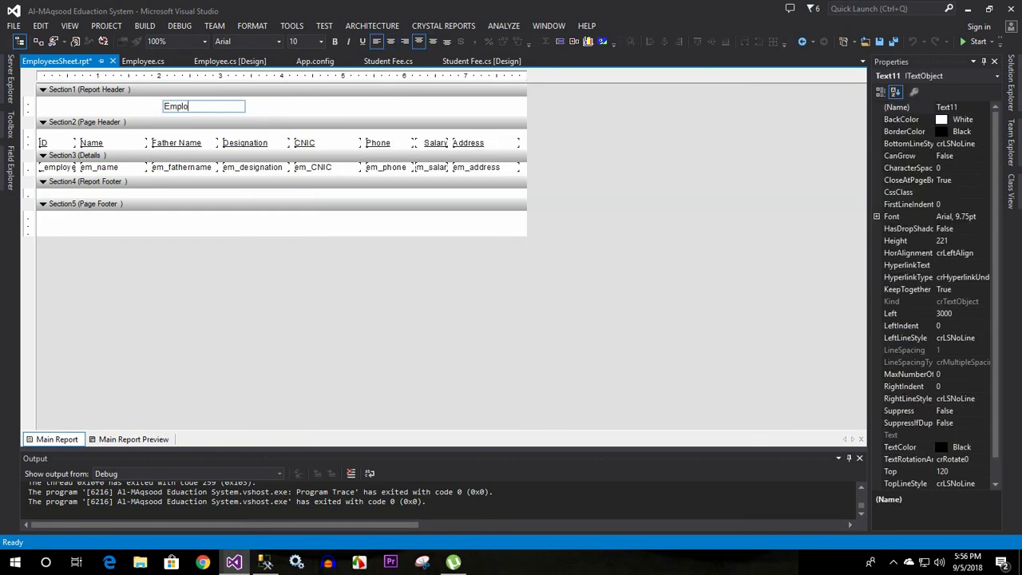
{"action": "type", "text": "yees"}
{"action": "left_click", "coordinate": [271, 114]}
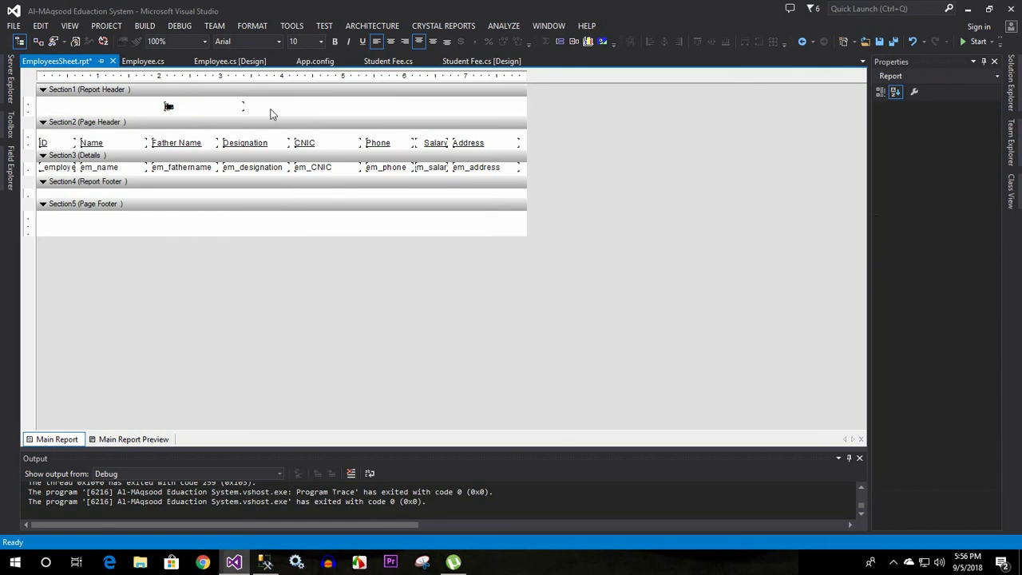
{"action": "left_click", "coordinate": [199, 107]}
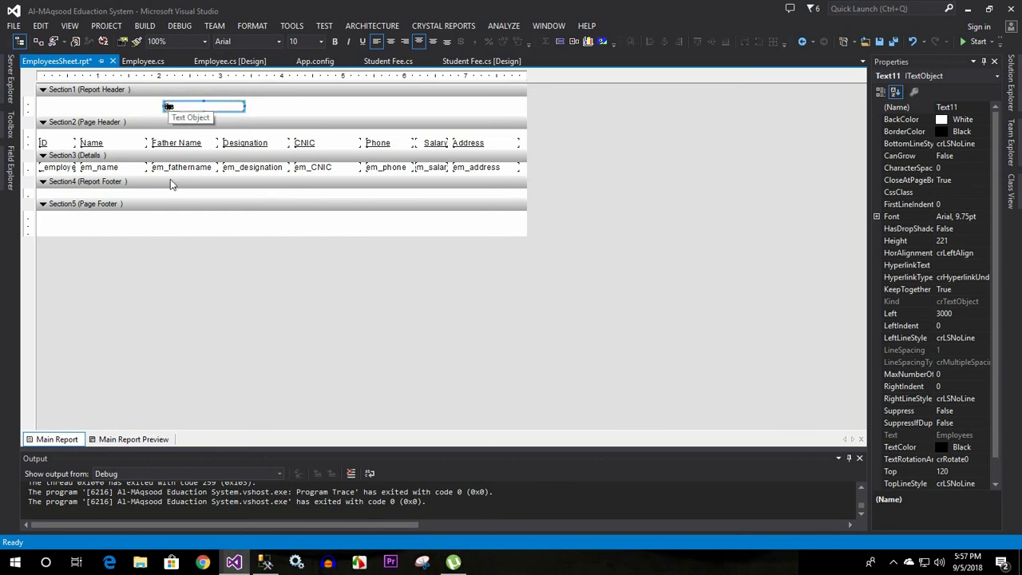
{"action": "left_click", "coordinate": [116, 440]}
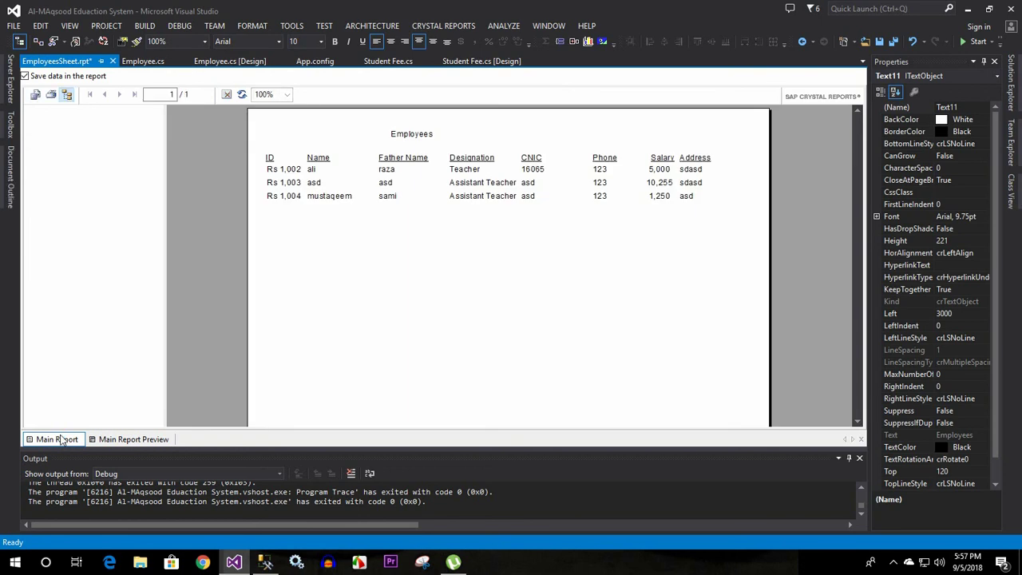
{"action": "left_click", "coordinate": [61, 439]}
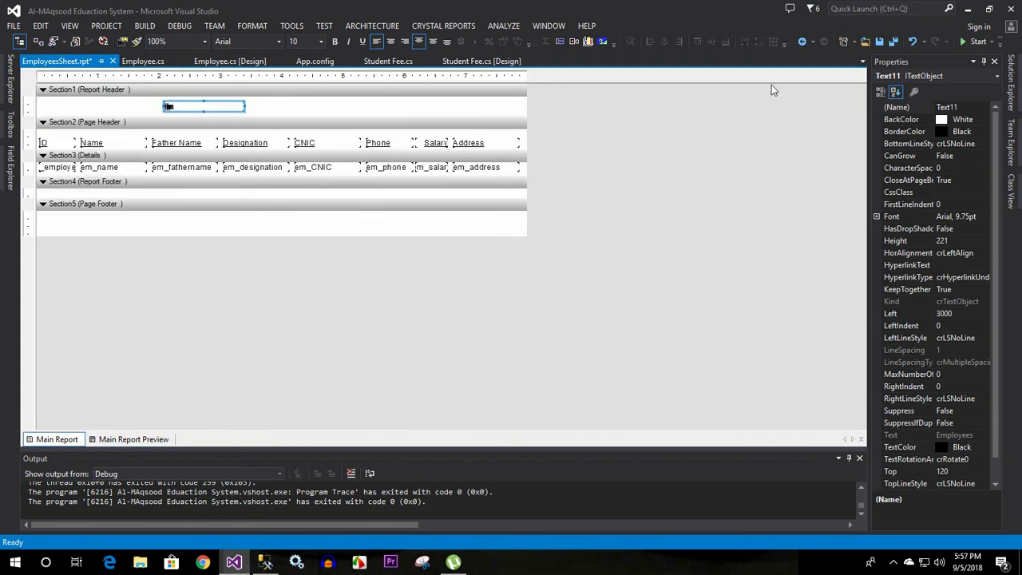
Save, change the title to 'Employees Details', and set its font size to 24
{"action": "left_click", "coordinate": [892, 42]}
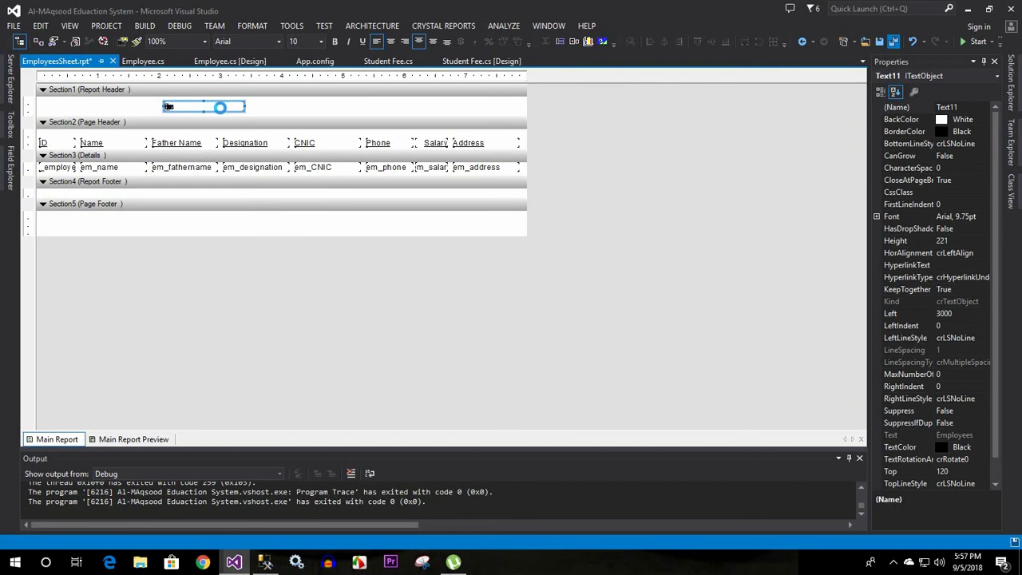
{"action": "left_click", "coordinate": [220, 106]}
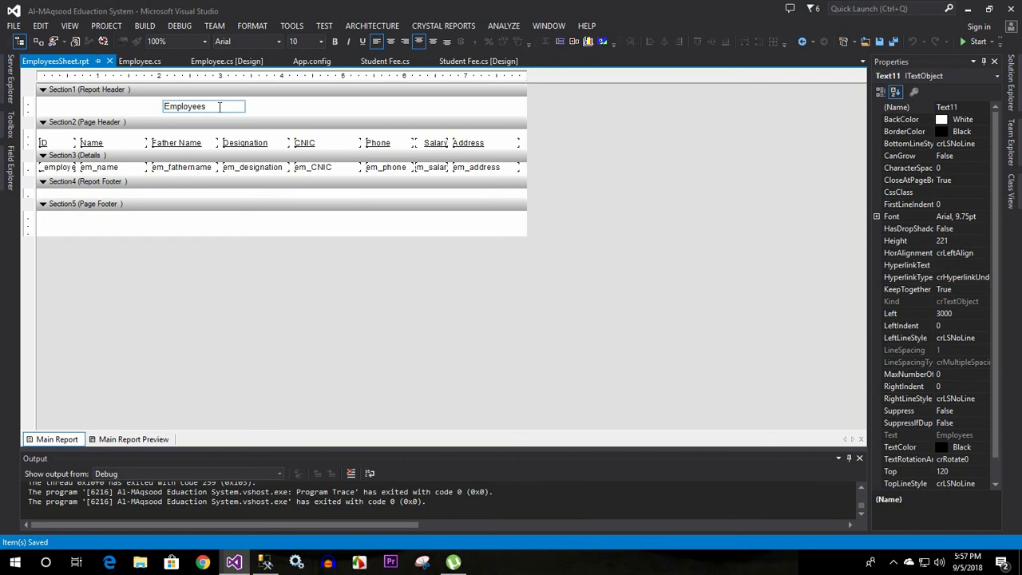
{"action": "type", "text": "Details"}
{"action": "key", "text": "ctrl+a"}
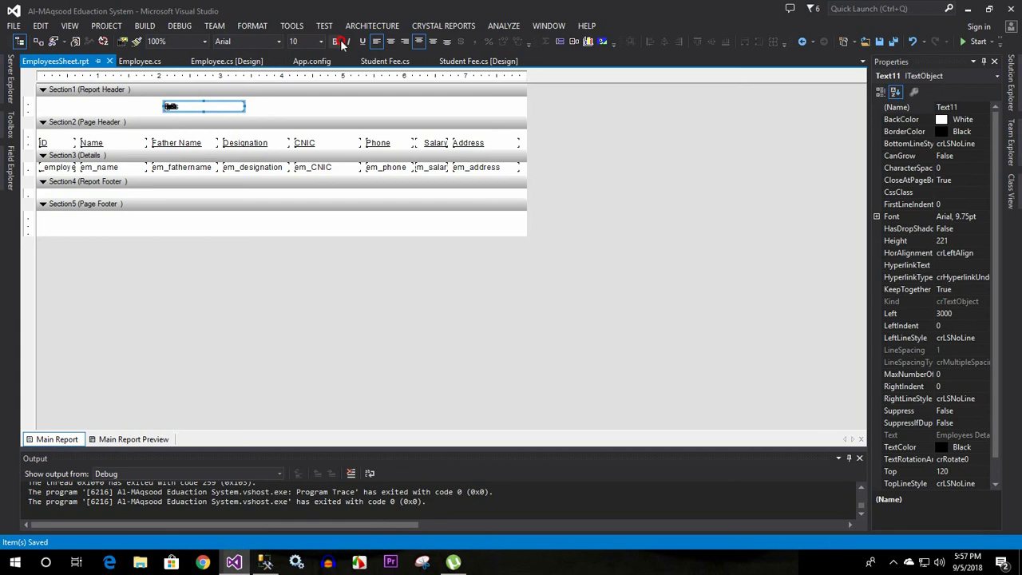
{"action": "left_click", "coordinate": [321, 41]}
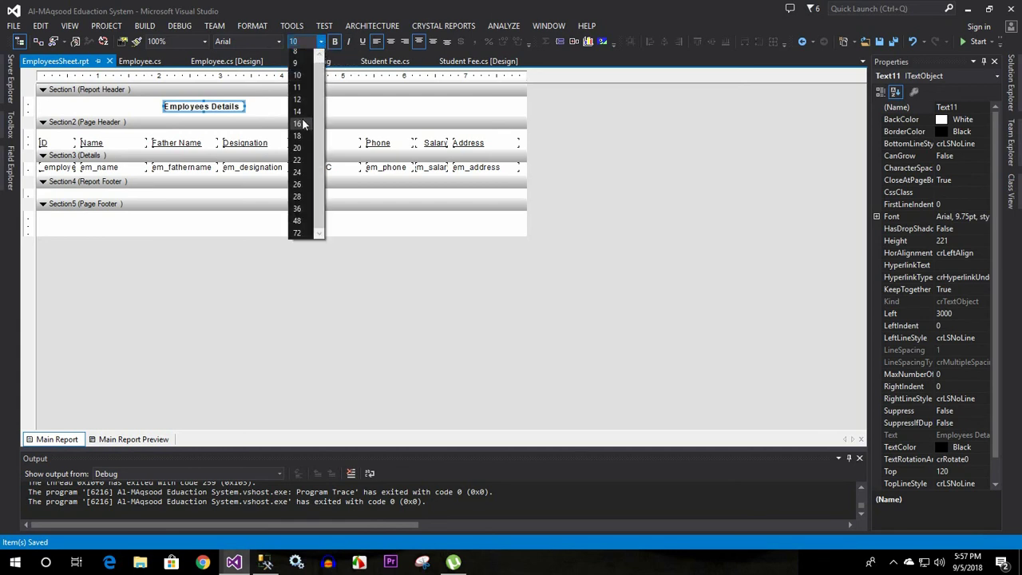
{"action": "left_click", "coordinate": [297, 172]}
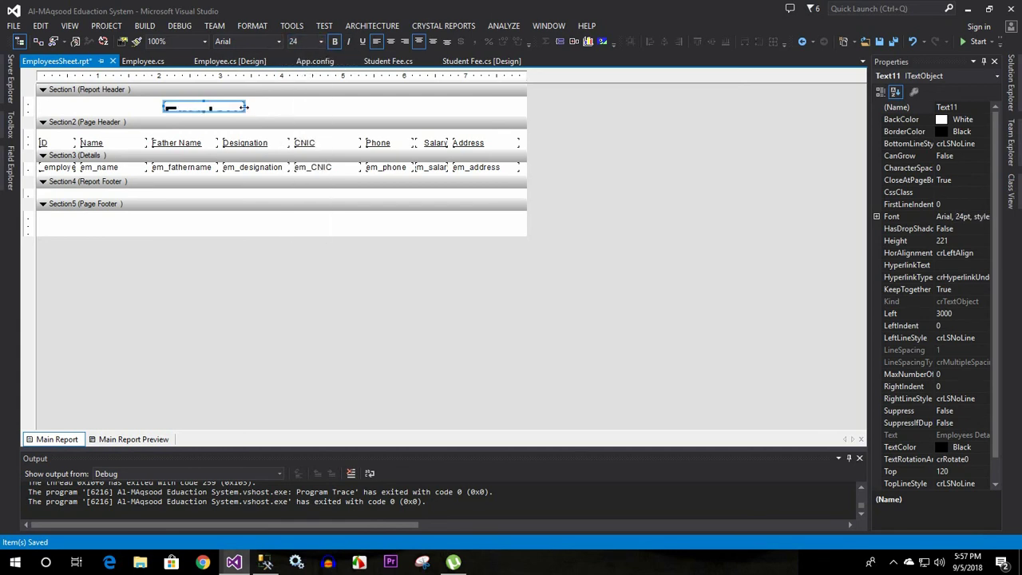
Stretch the title box across the full header, center it, make it taller, and preview
{"action": "left_click_drag", "start_coordinate": [245, 105], "coordinate": [524, 107]}
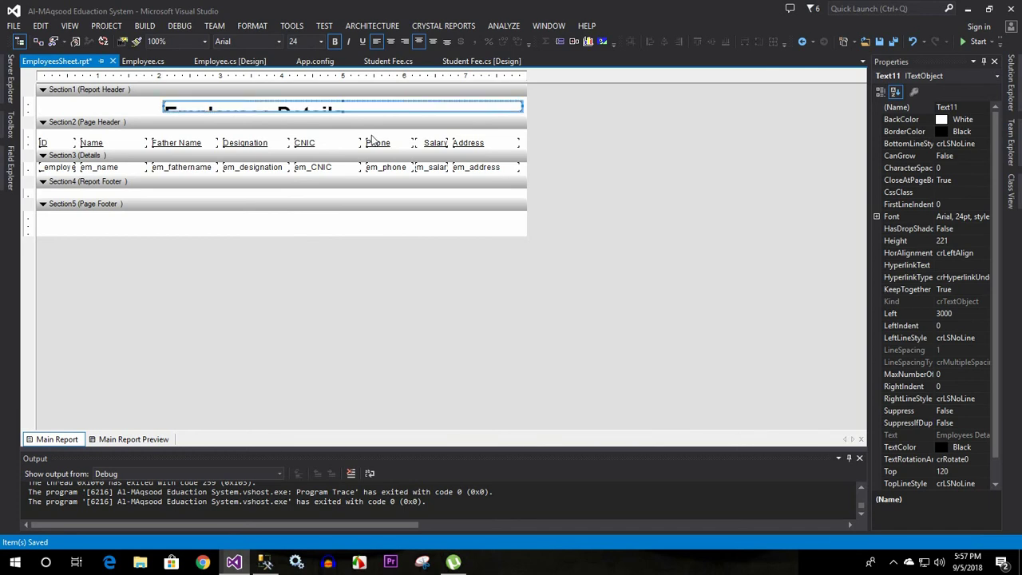
{"action": "left_click", "coordinate": [520, 106]}
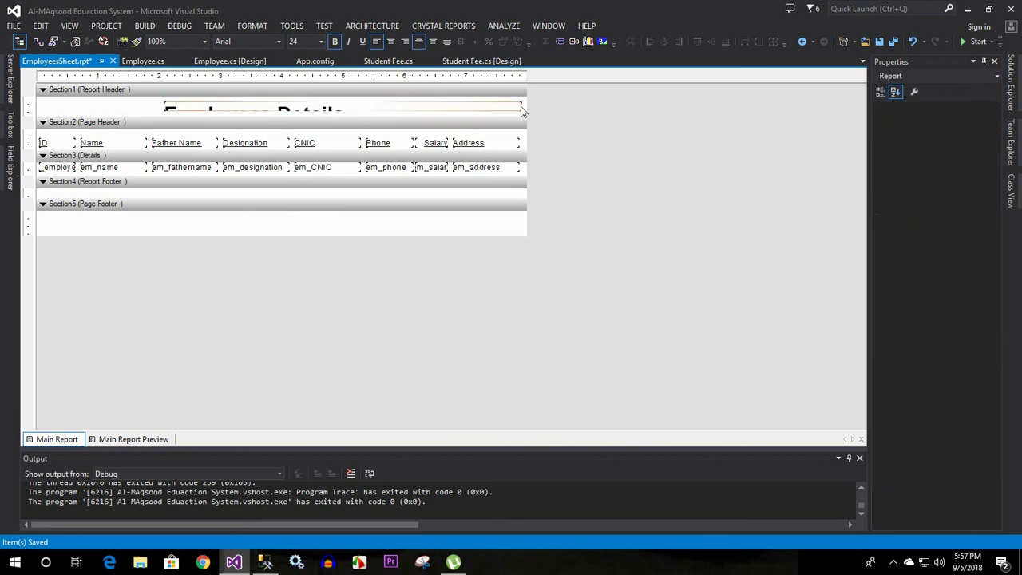
{"action": "left_click_drag", "start_coordinate": [523, 106], "coordinate": [527, 106]}
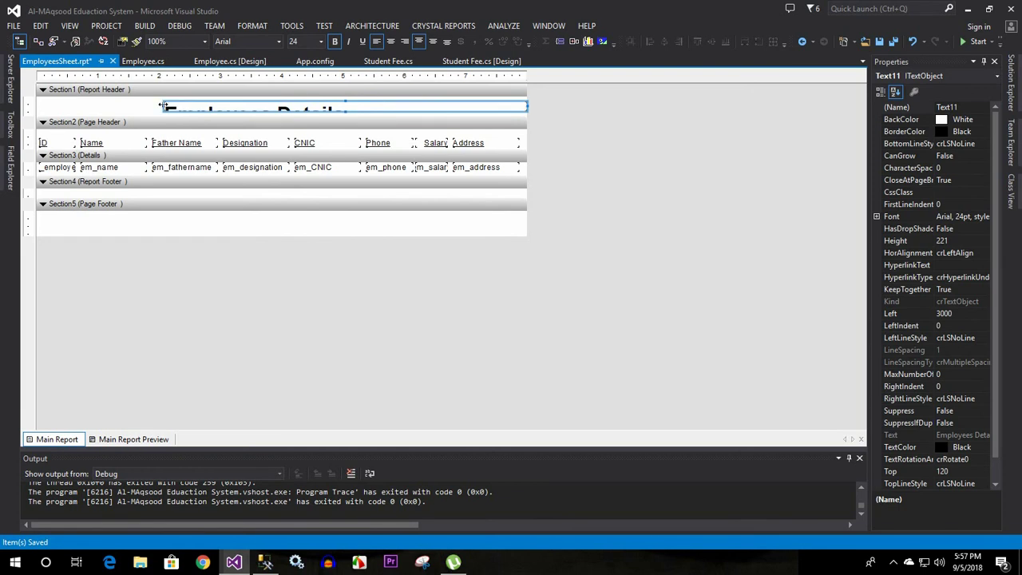
{"action": "left_click_drag", "start_coordinate": [162, 106], "coordinate": [37, 106]}
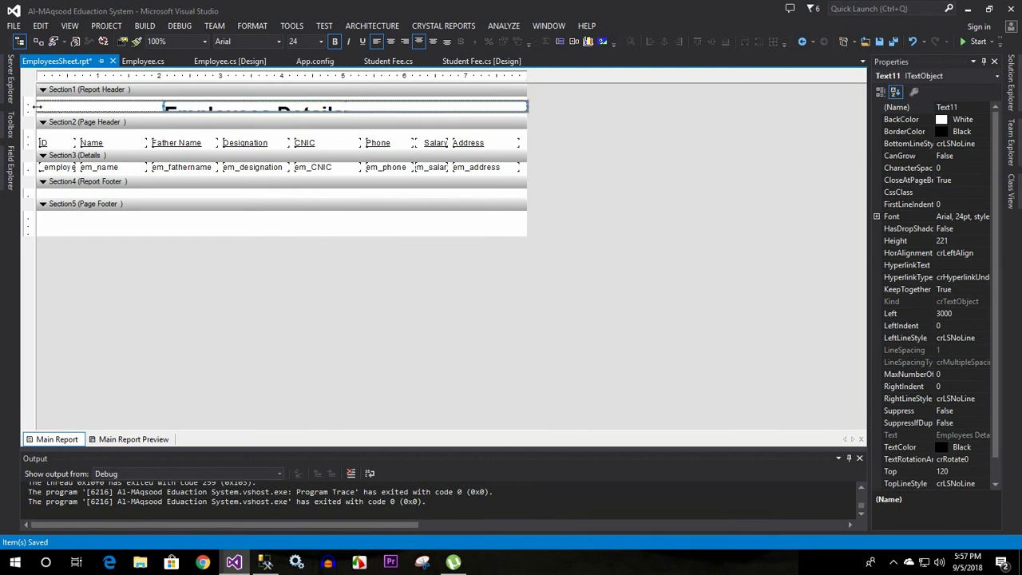
{"action": "left_click", "coordinate": [390, 43]}
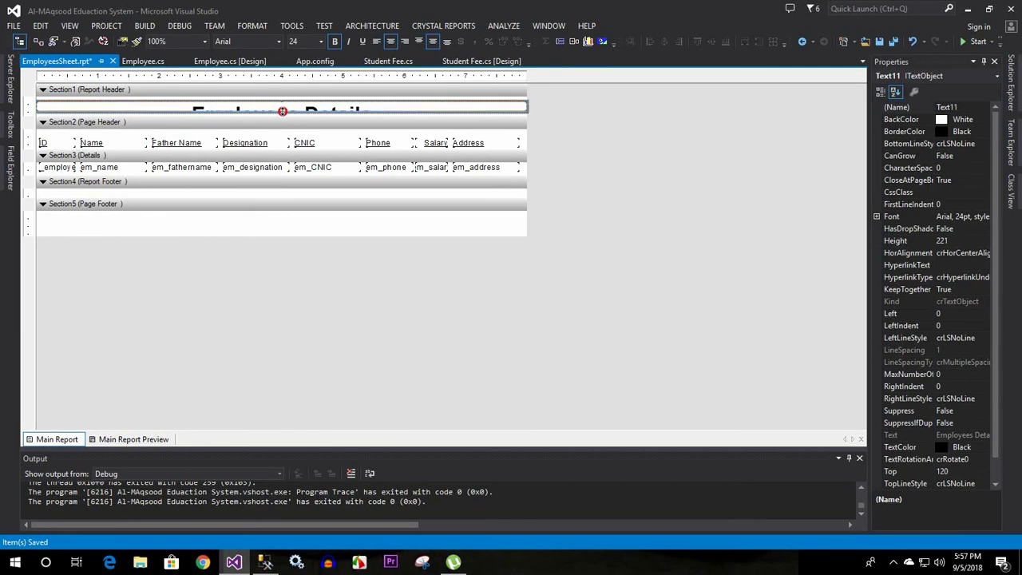
{"action": "left_click_drag", "start_coordinate": [281, 111], "coordinate": [283, 127]}
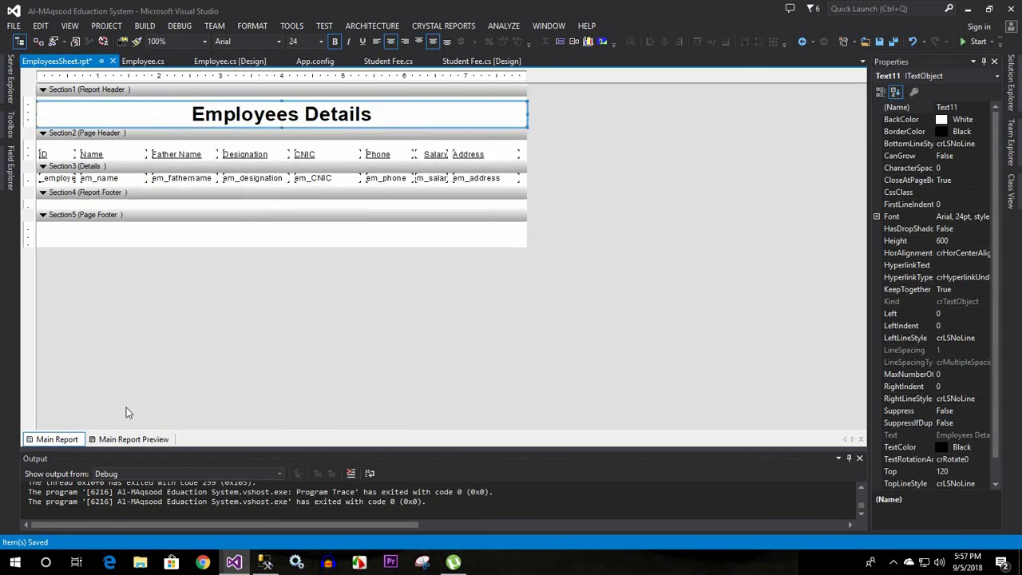
{"action": "left_click", "coordinate": [119, 439]}
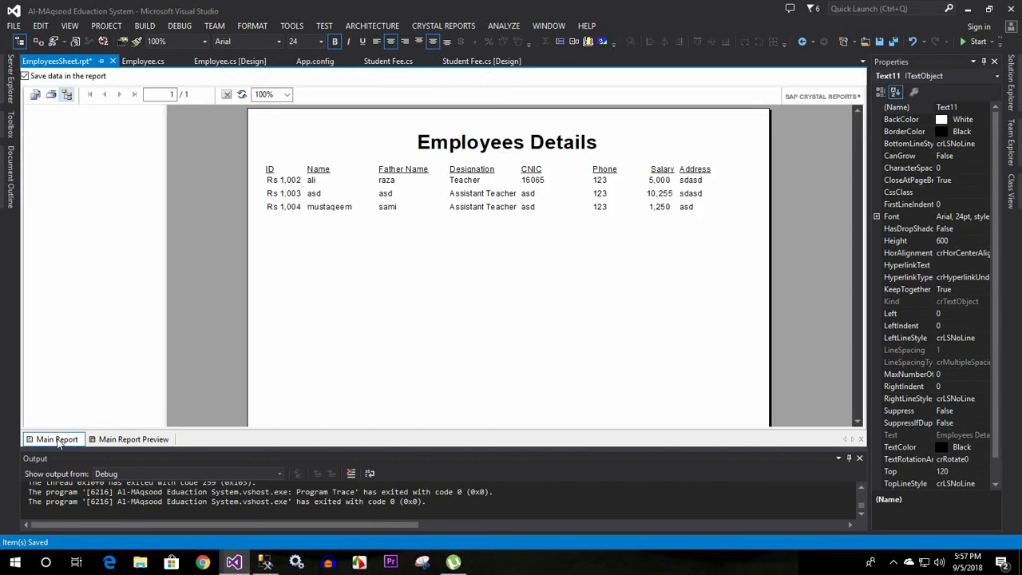